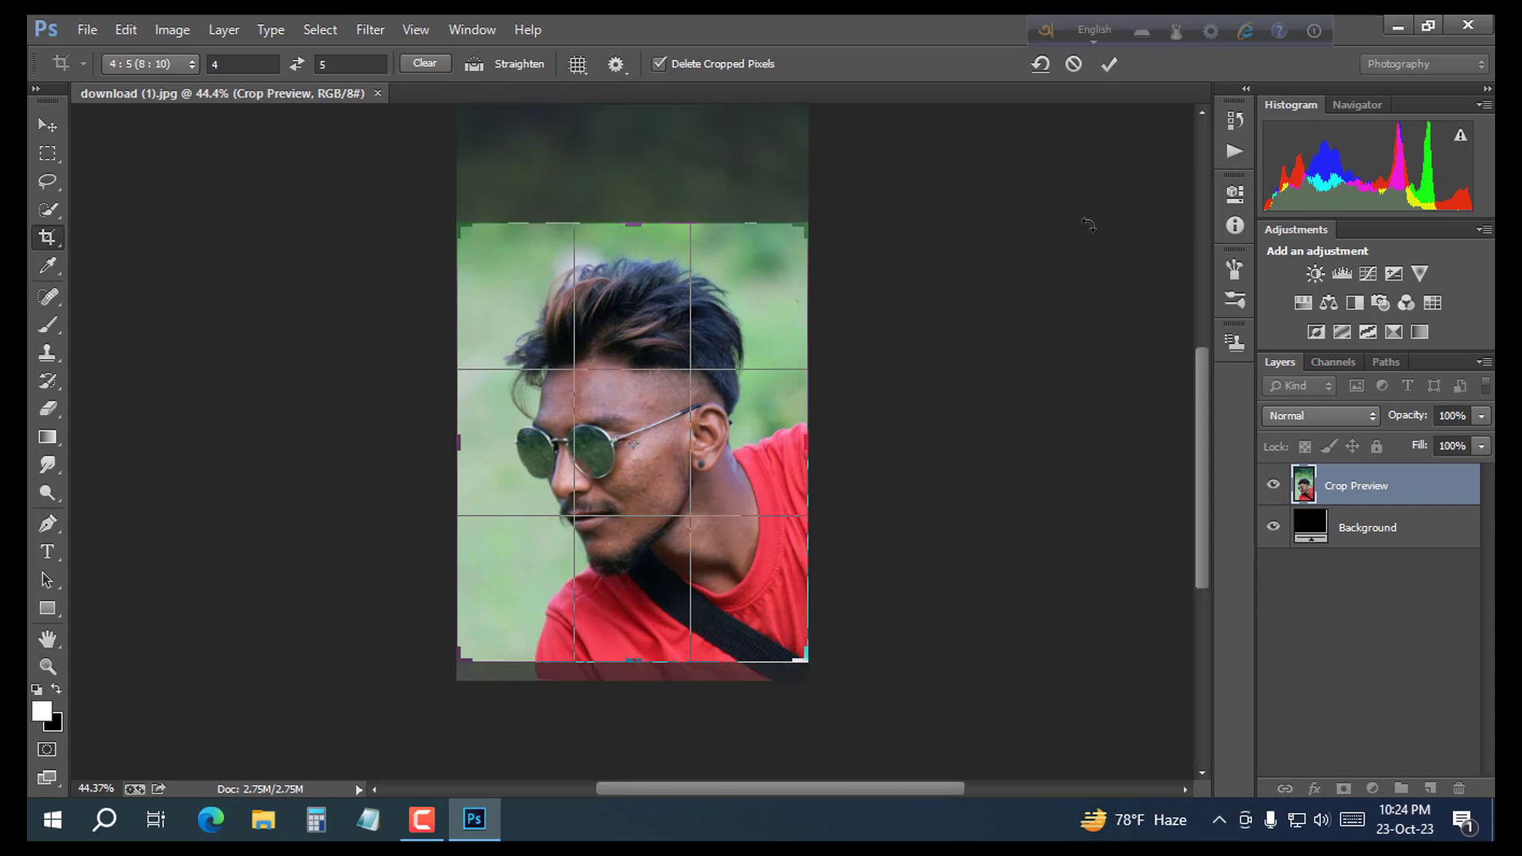
Step: Apply the 4:5 crop to the portrait
left_click(1109, 65)
scroll(624, 310, "up", 5)
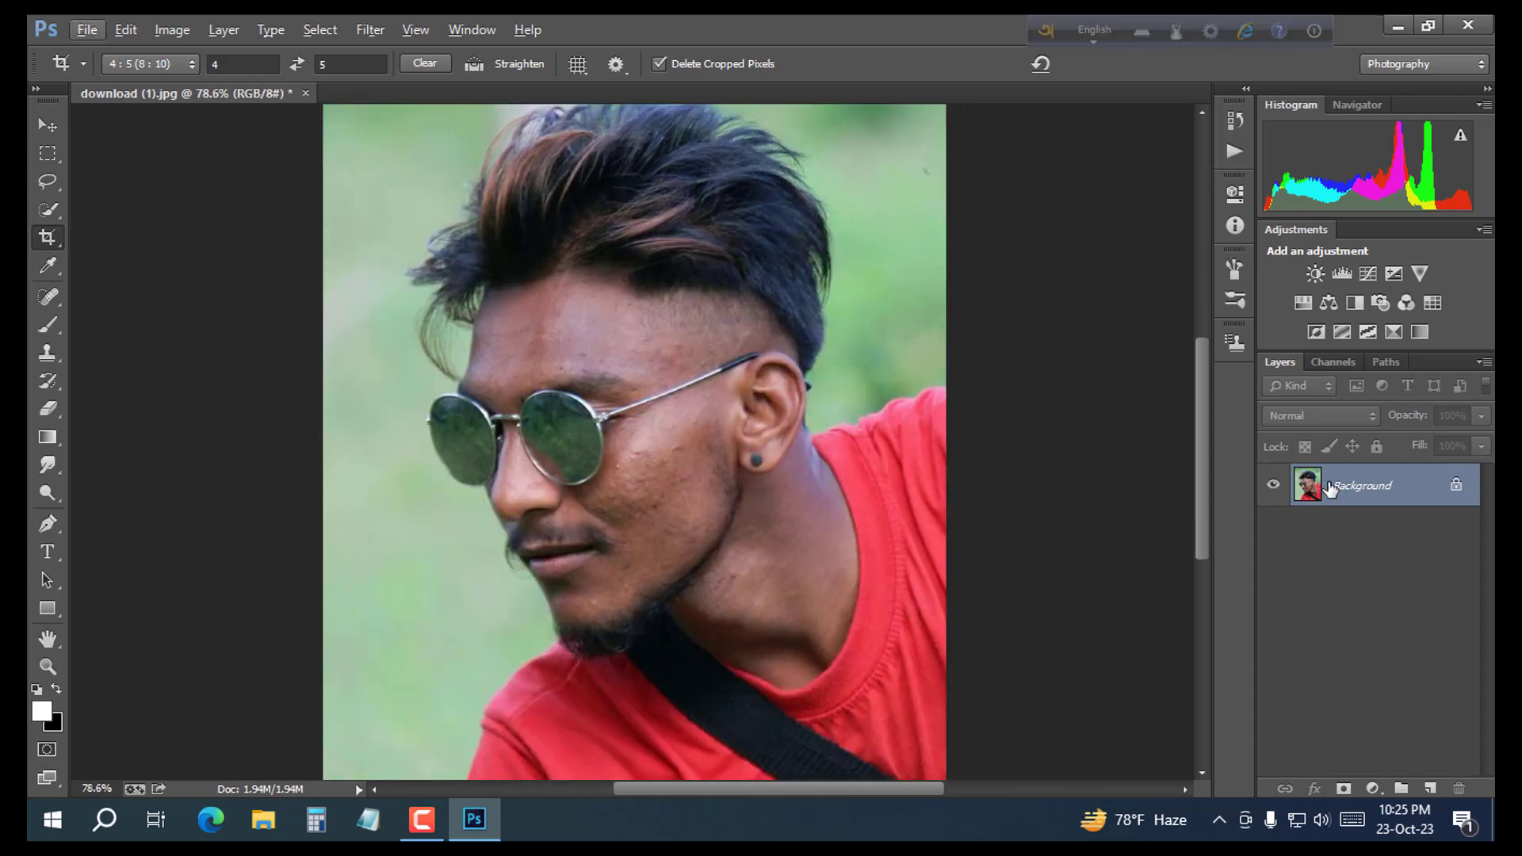
Step: Duplicate the Background layer twice and make Layer 1 active with the upper copy hidden
key("ctrl+j")
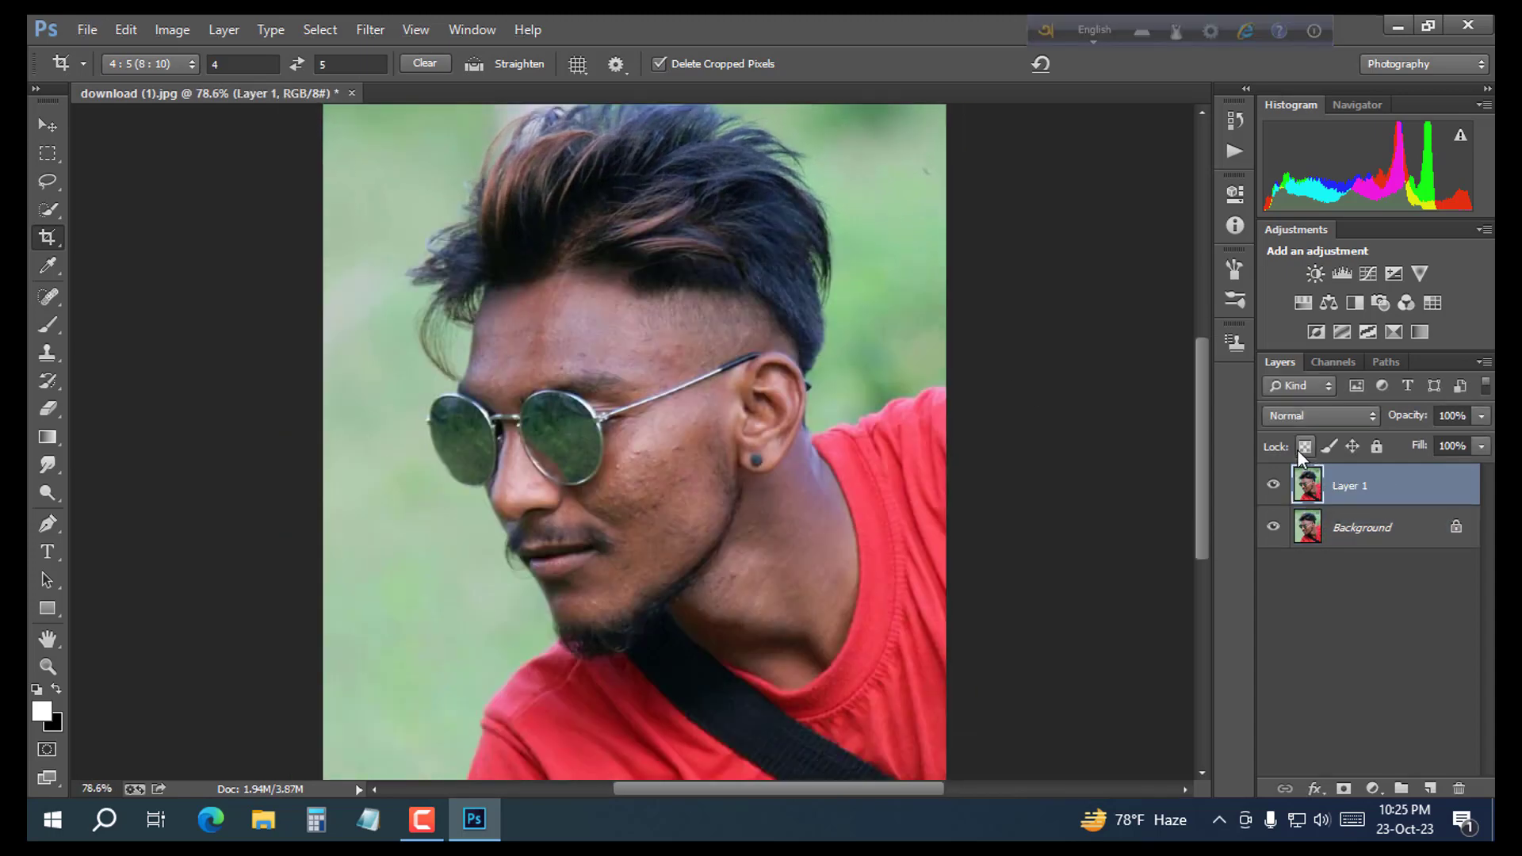
key("ctrl+j")
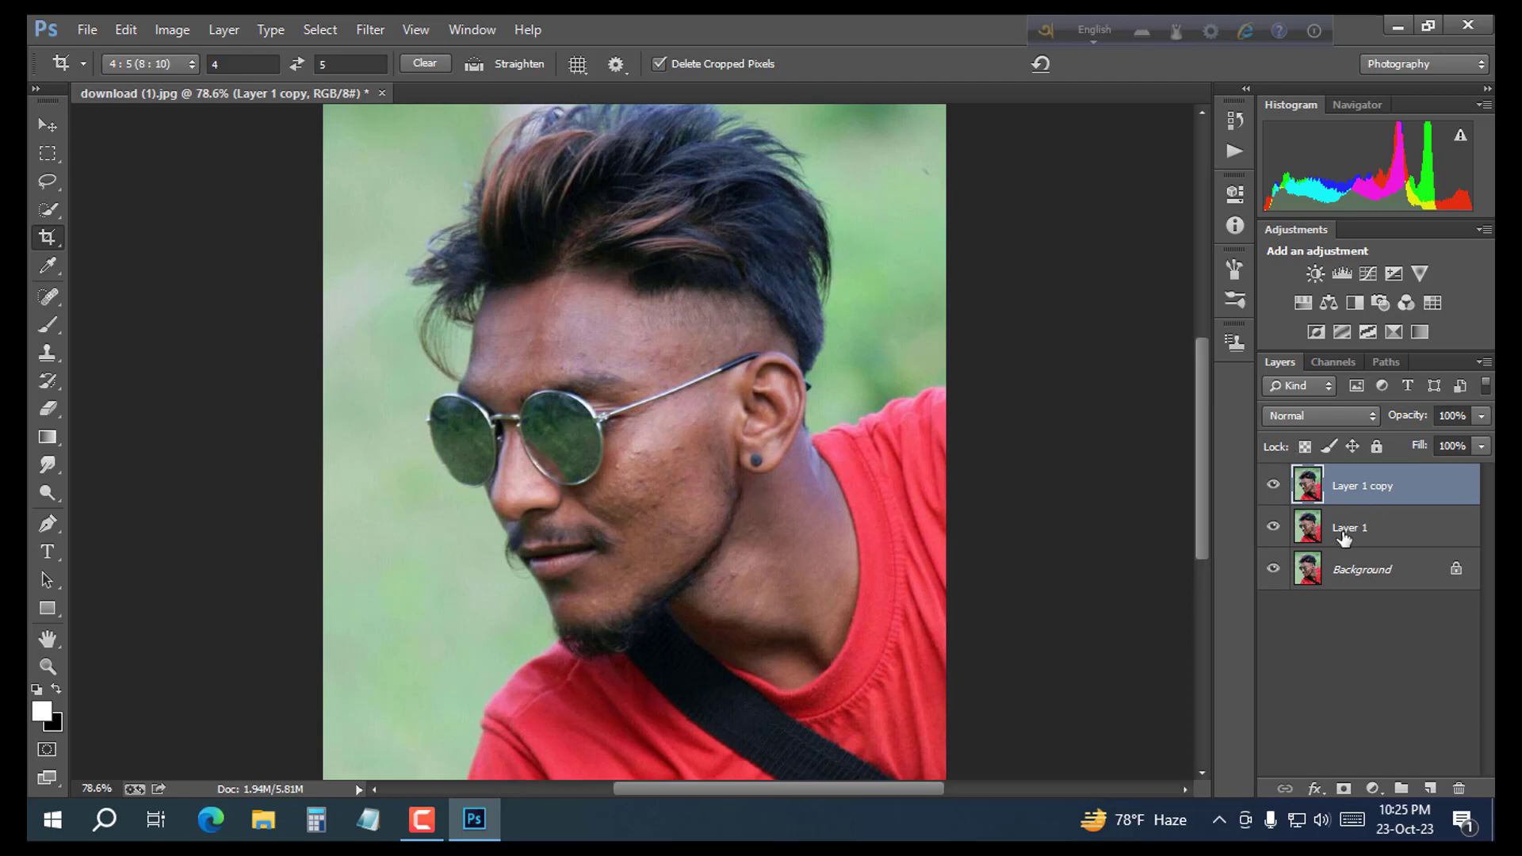
left_click(1342, 538)
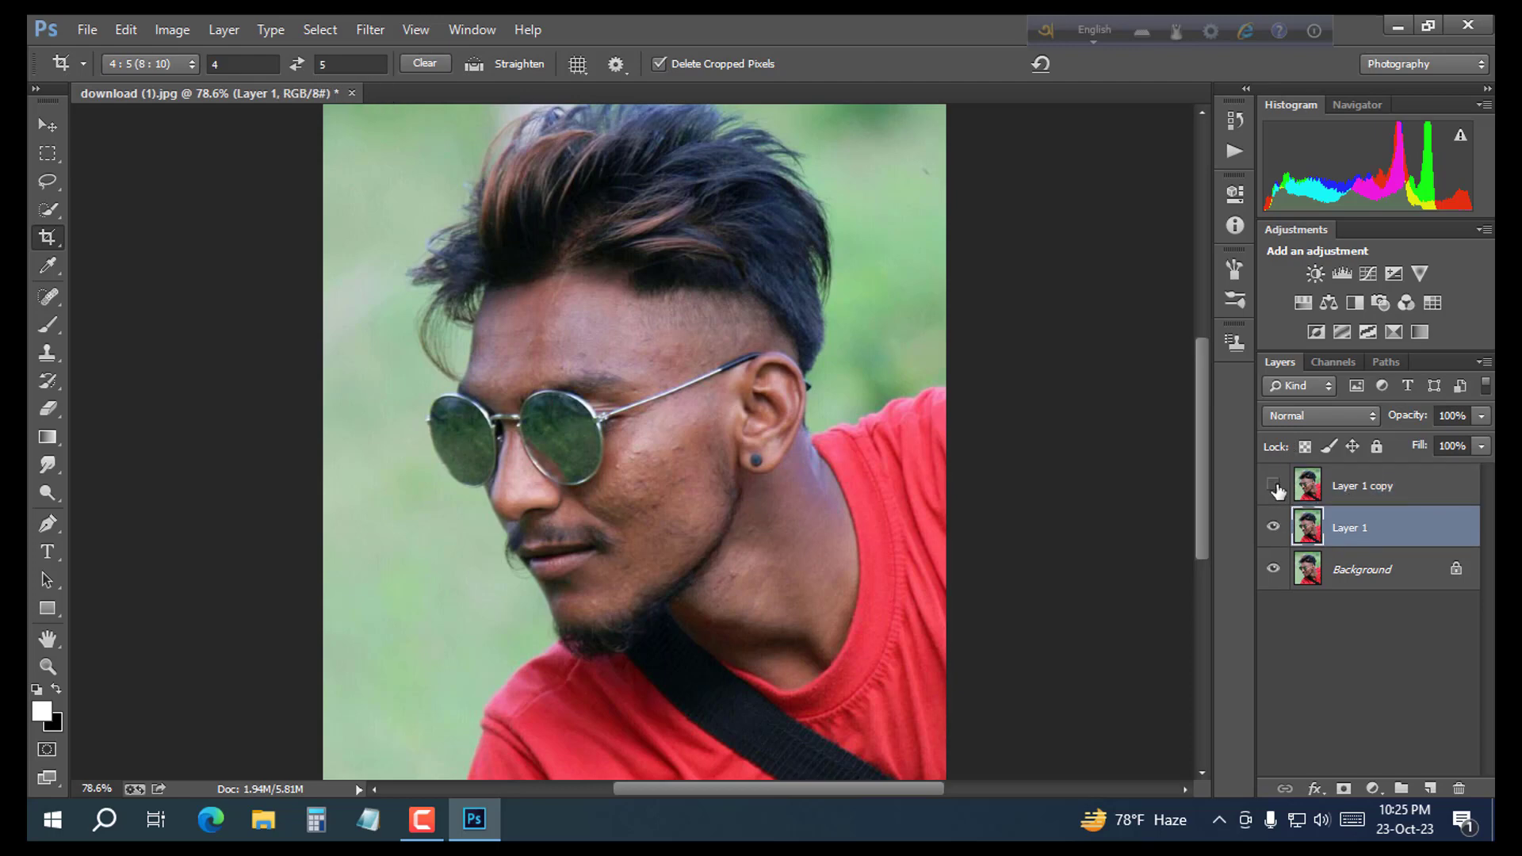
Step: Remove the blemishes on the forehead and cheek of Layer 1 using the Spot Healing Brush with the Content-Aware type
scroll(562, 412, "up", 3)
scroll(646, 442, "down", 5)
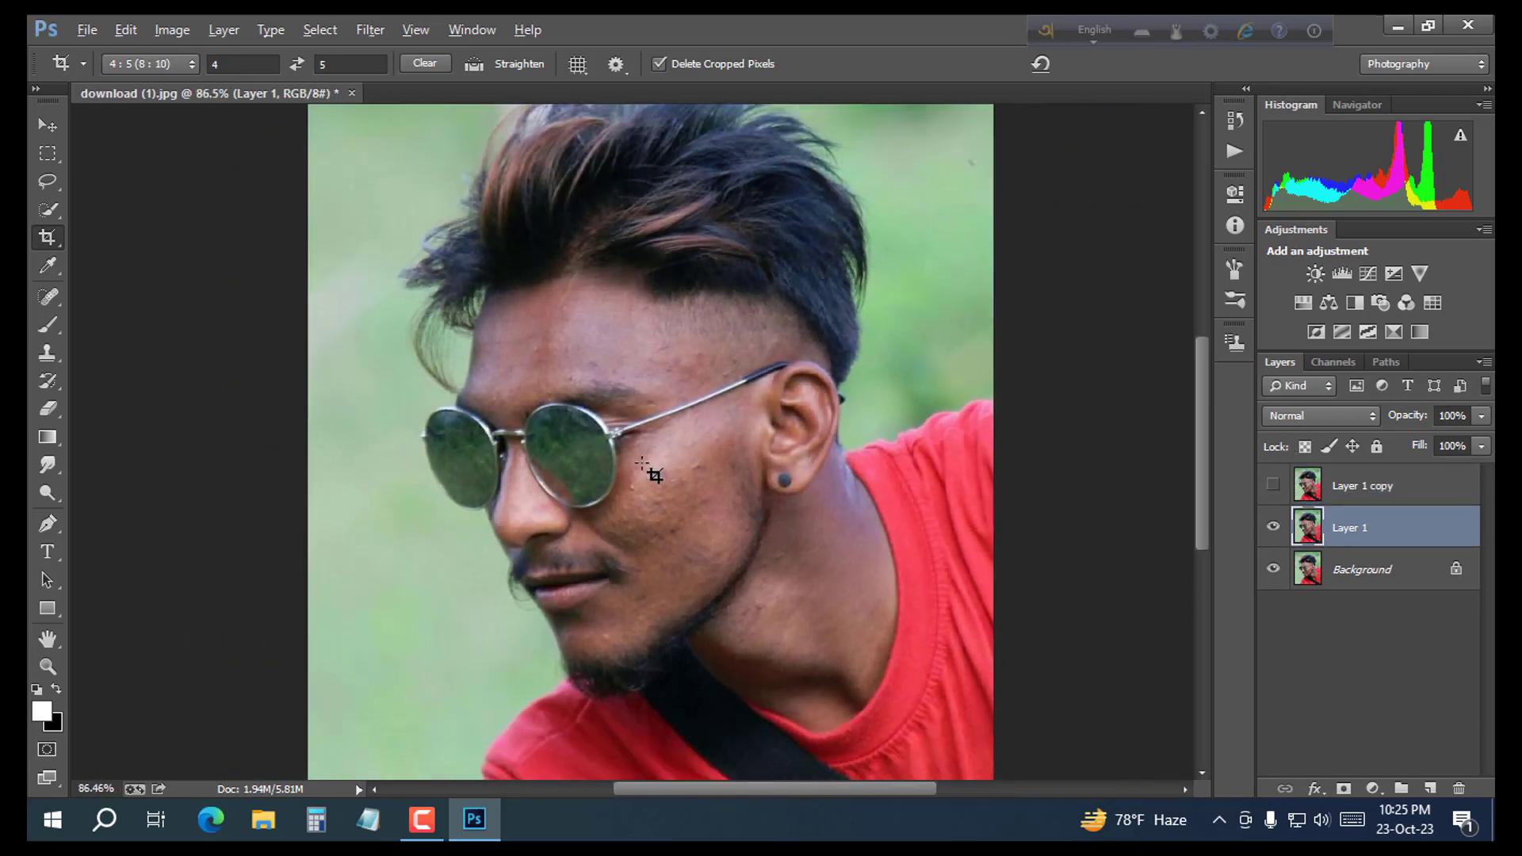
scroll(658, 472, "down", 2)
scroll(657, 476, "up", 2)
scroll(655, 475, "down", 1)
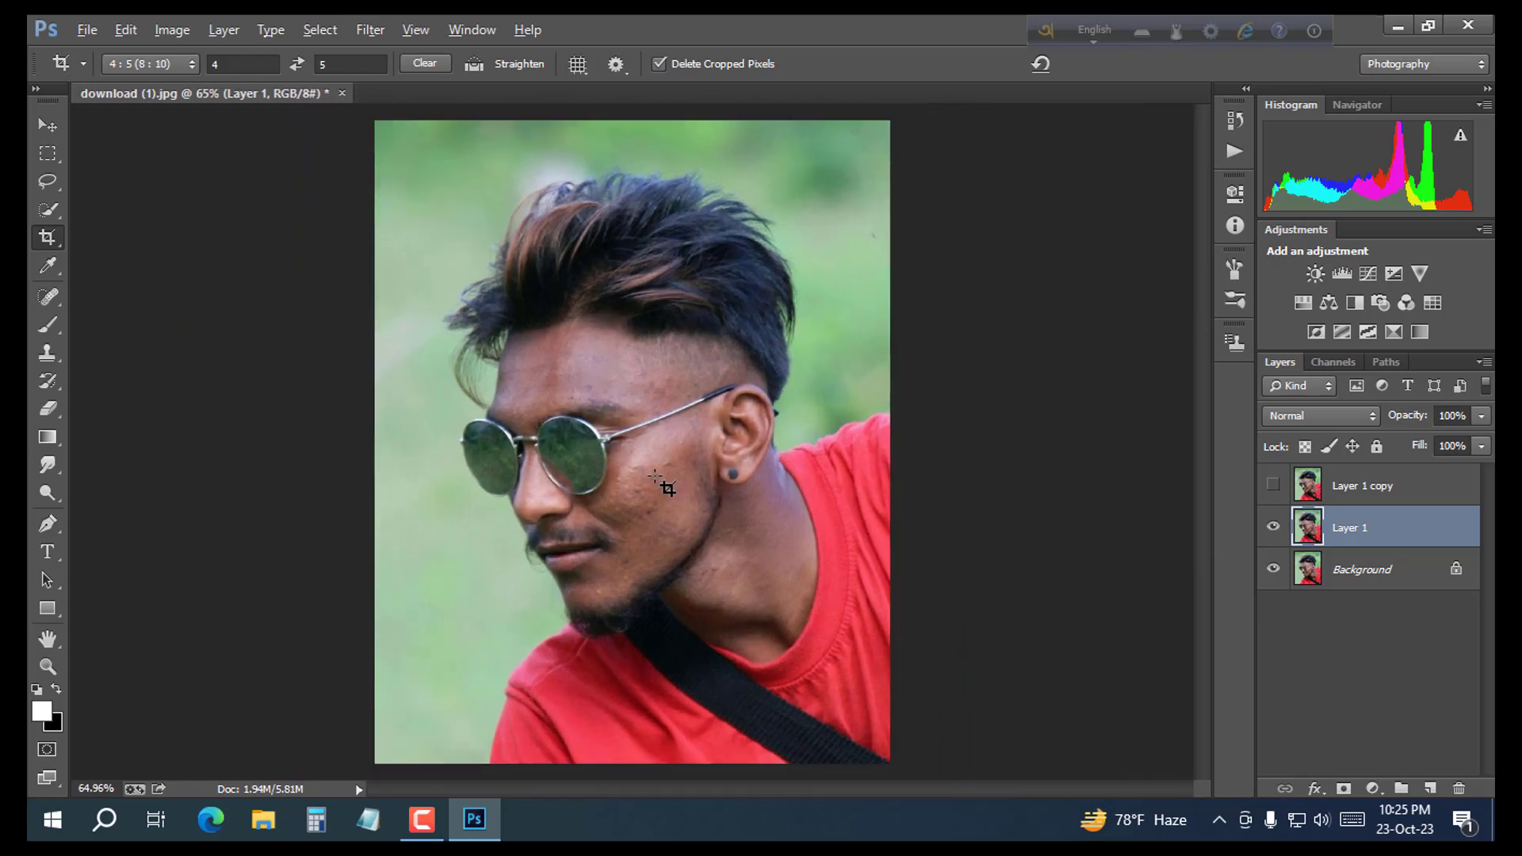
scroll(655, 476, "up", 1)
scroll(657, 476, "up", 4)
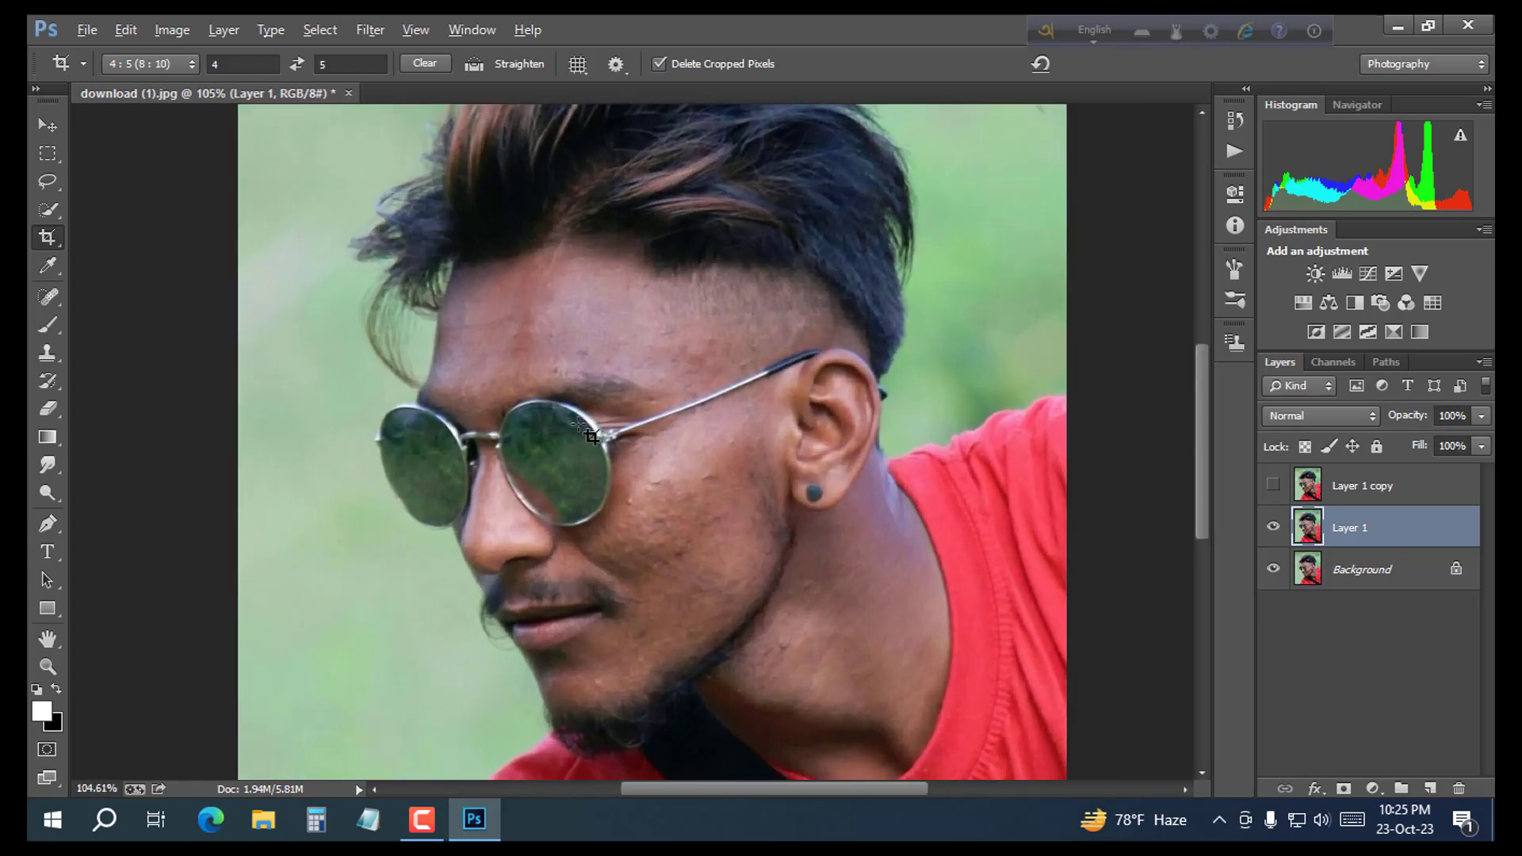
key("alt")
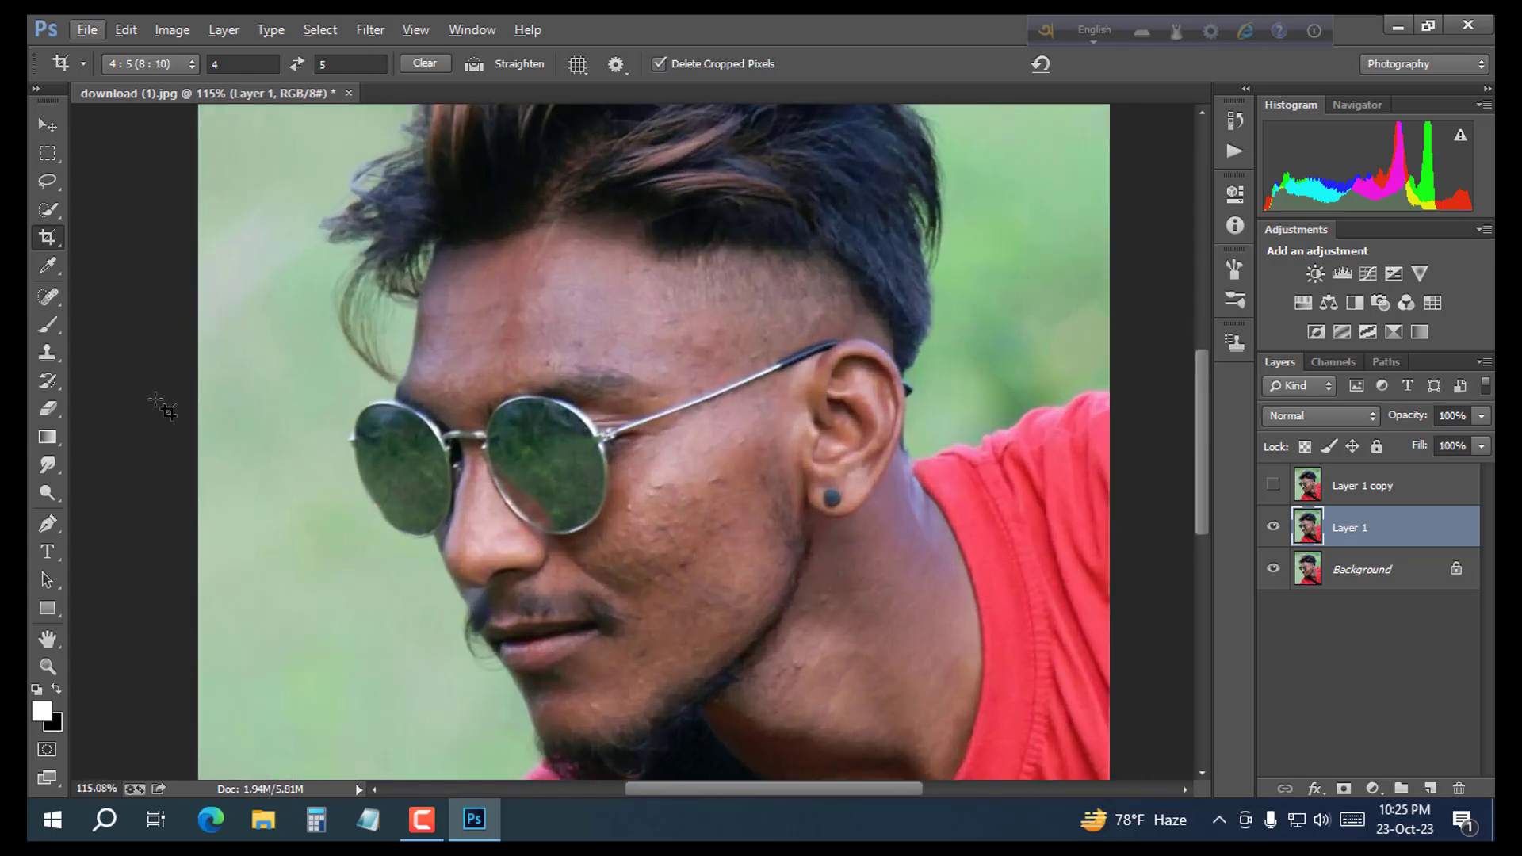
left_click(54, 300)
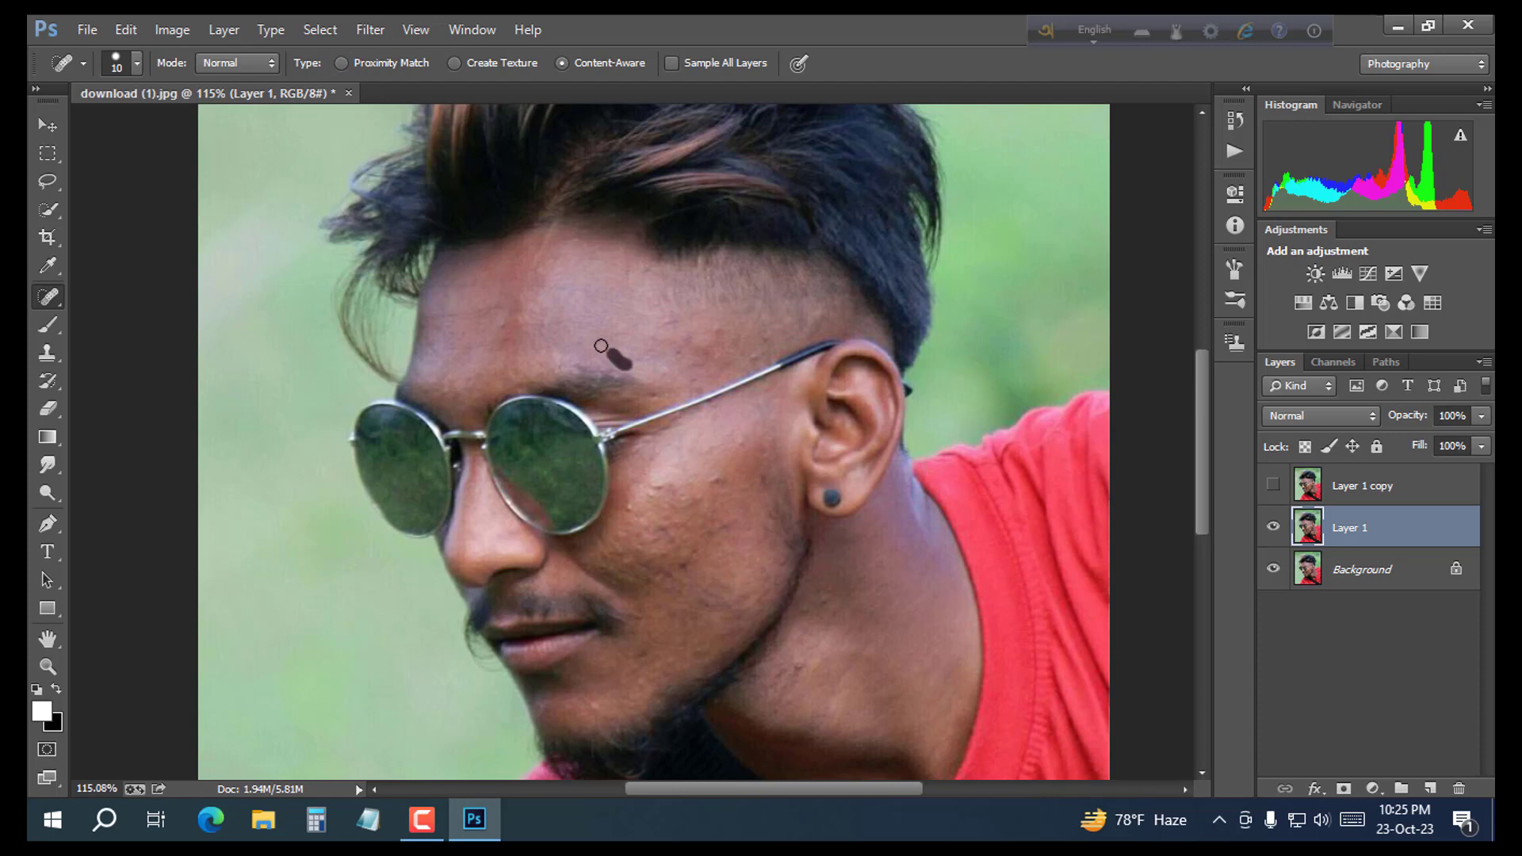
left_click_drag(680, 318, 682, 341)
left_click_drag(681, 505, 683, 506)
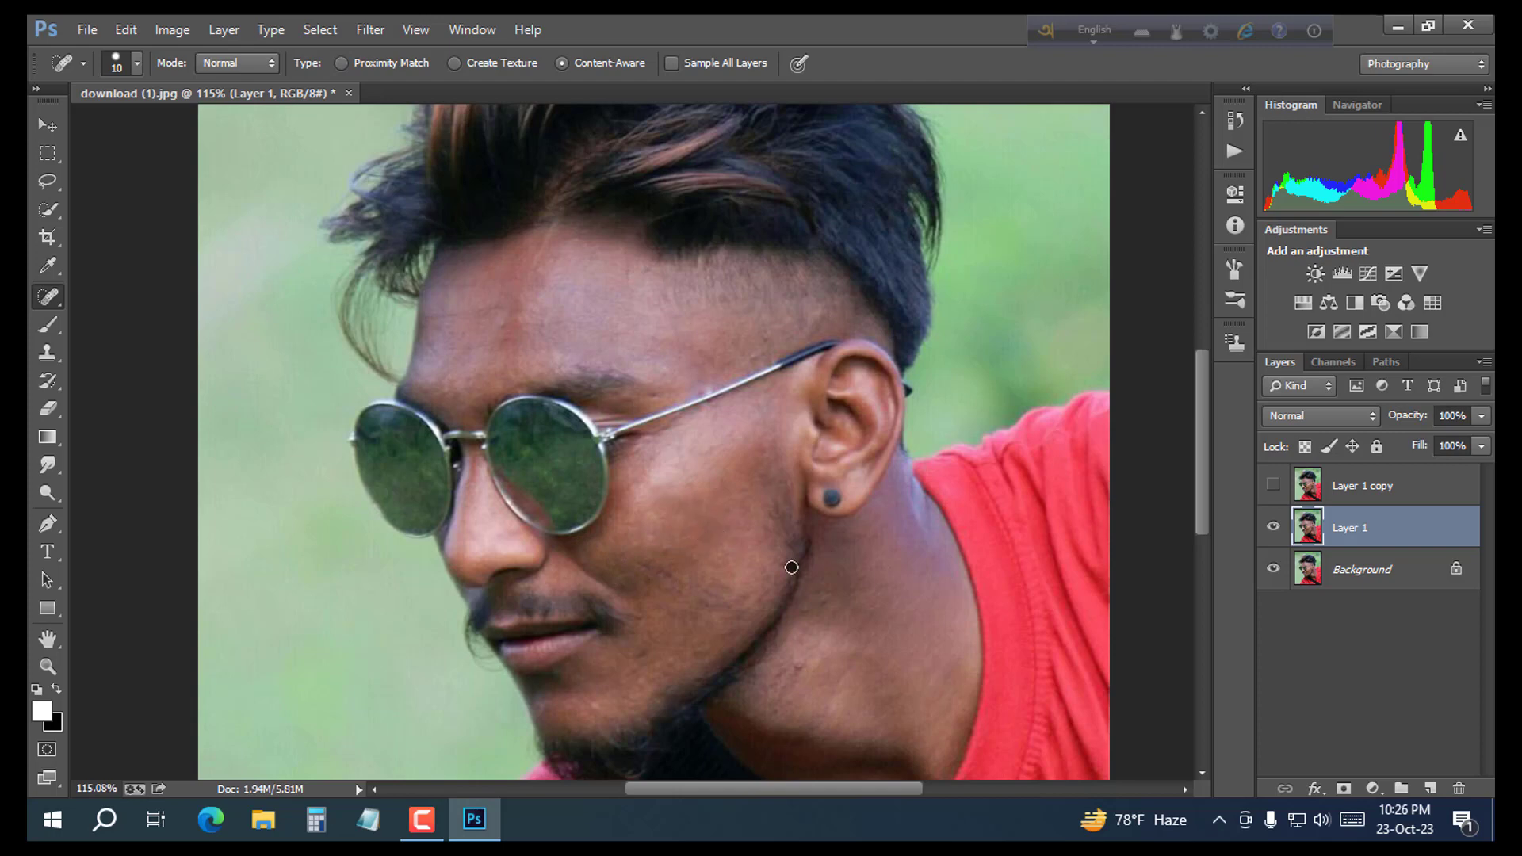
scroll(628, 686, "down", 2)
scroll(676, 595, "down", 3)
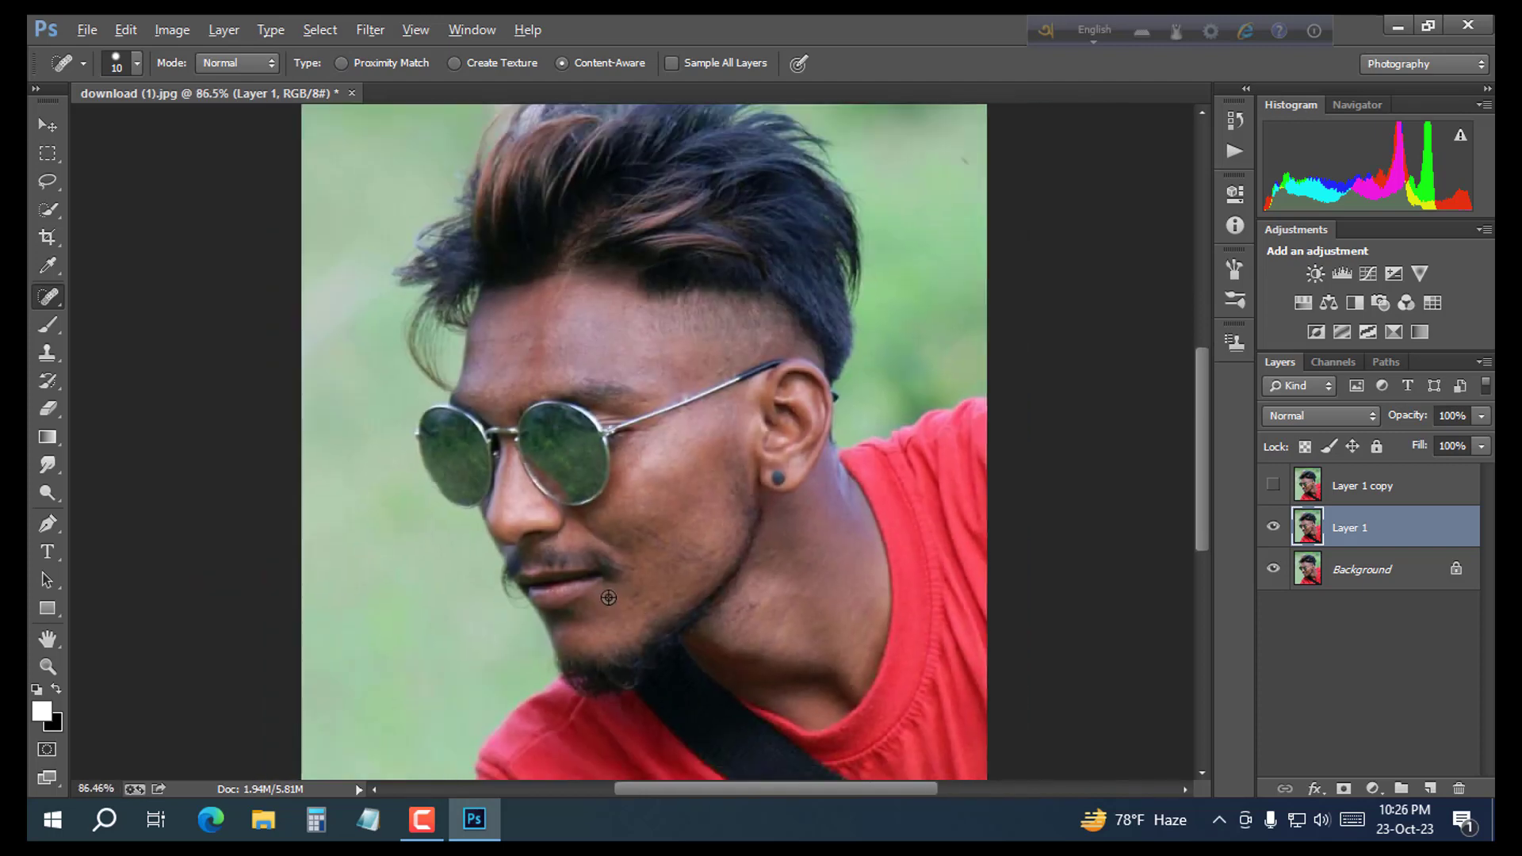
left_click_drag(1312, 490, 1458, 786)
left_click(1458, 788)
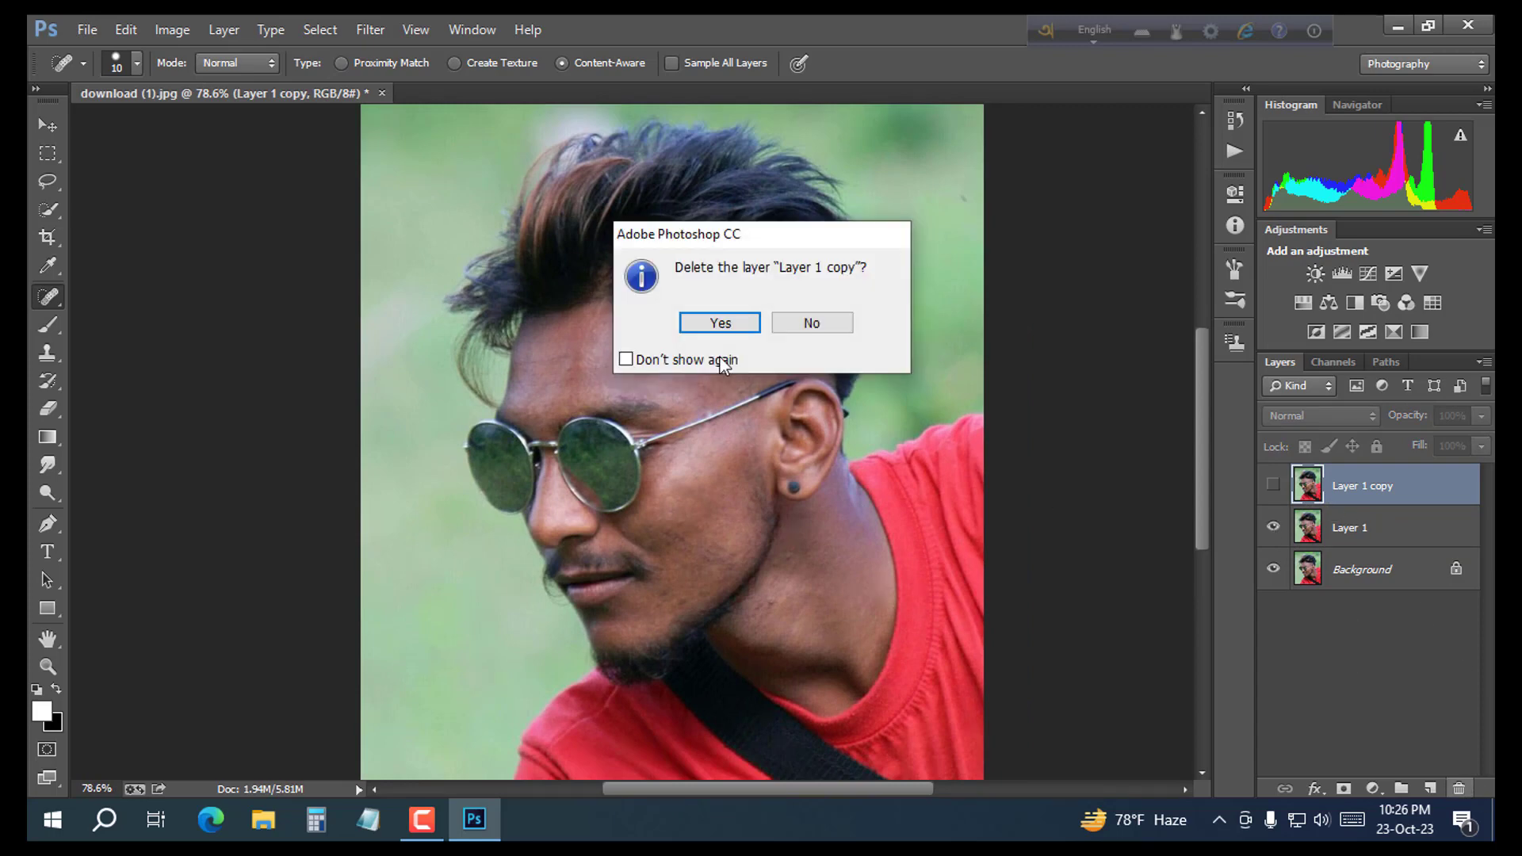
left_click(716, 320)
key("ctrl+z")
left_click(1304, 521)
left_click(1273, 484)
scroll(761, 558, "up", 5)
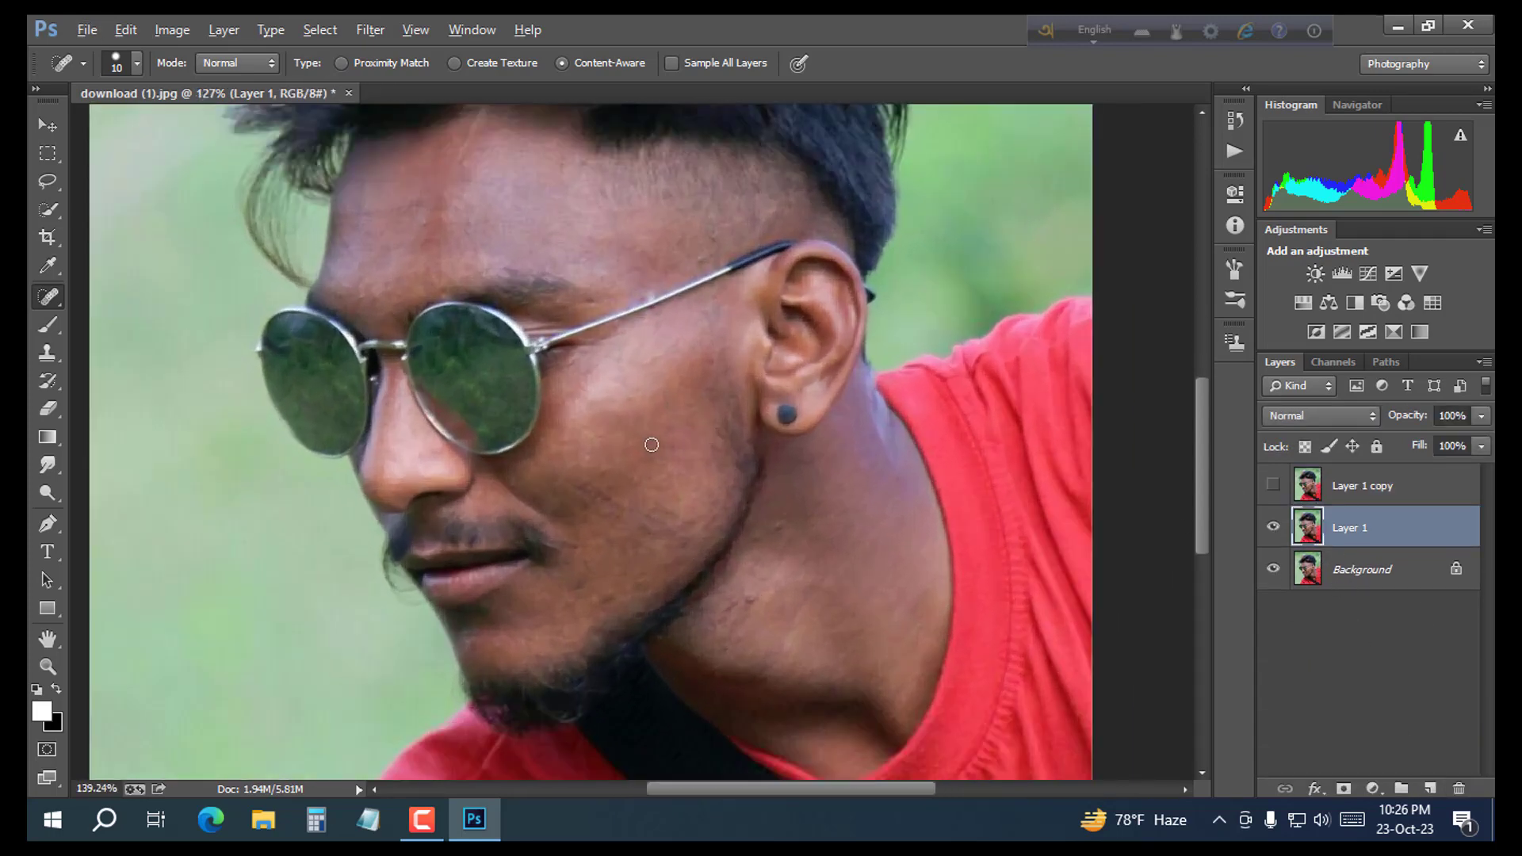
Step: Try the Mixer Brush on the skin beside the sunglasses and return to the Spot Healing Brush
left_click(57, 328)
right_click(57, 331)
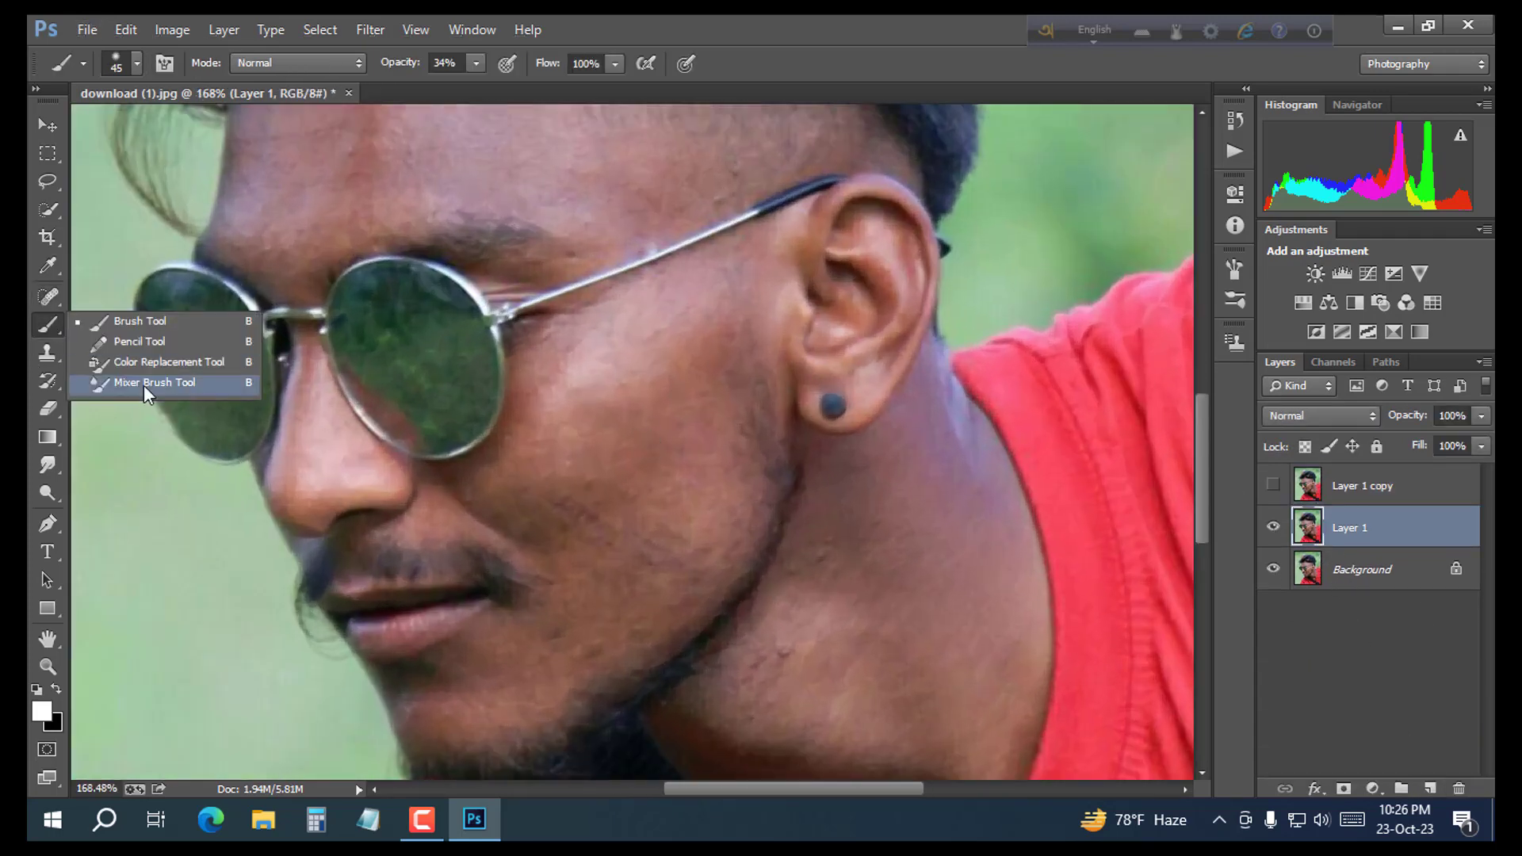
left_click(119, 384)
scroll(510, 333, "up", 3)
mouse_move(510, 334)
left_mouse_down()
mouse_move(486, 284)
mouse_move(509, 298)
mouse_move(517, 266)
mouse_move(561, 298)
left_mouse_up()
key("bracketleft")
key("j")
scroll(626, 626, "down", 4)
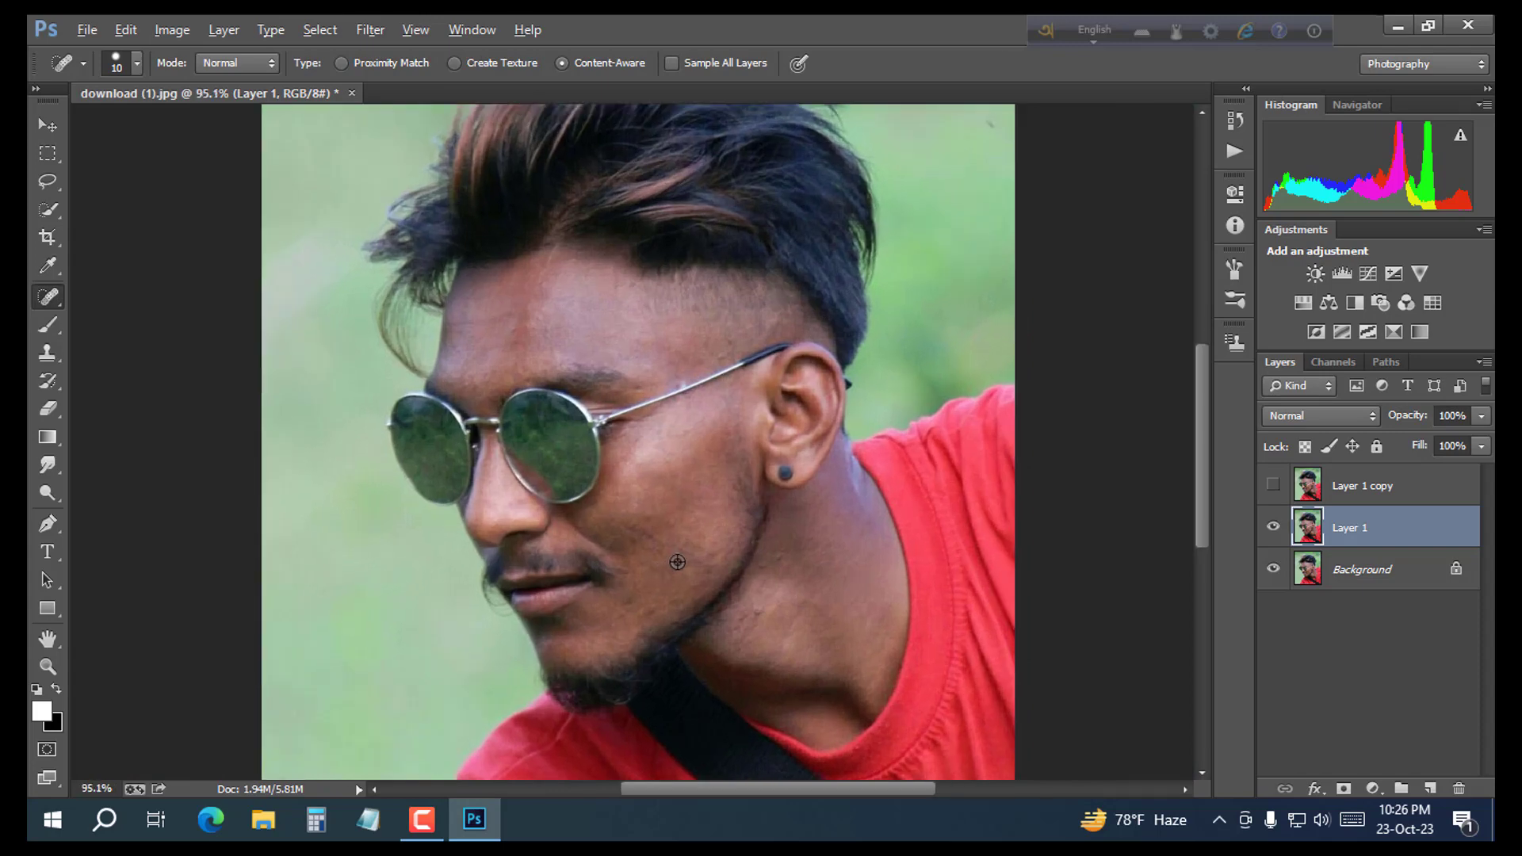
Step: Compare the healed skin with the original by toggling the visibility of Layer 1 copy
scroll(617, 559, "up", 1)
left_click(1273, 486)
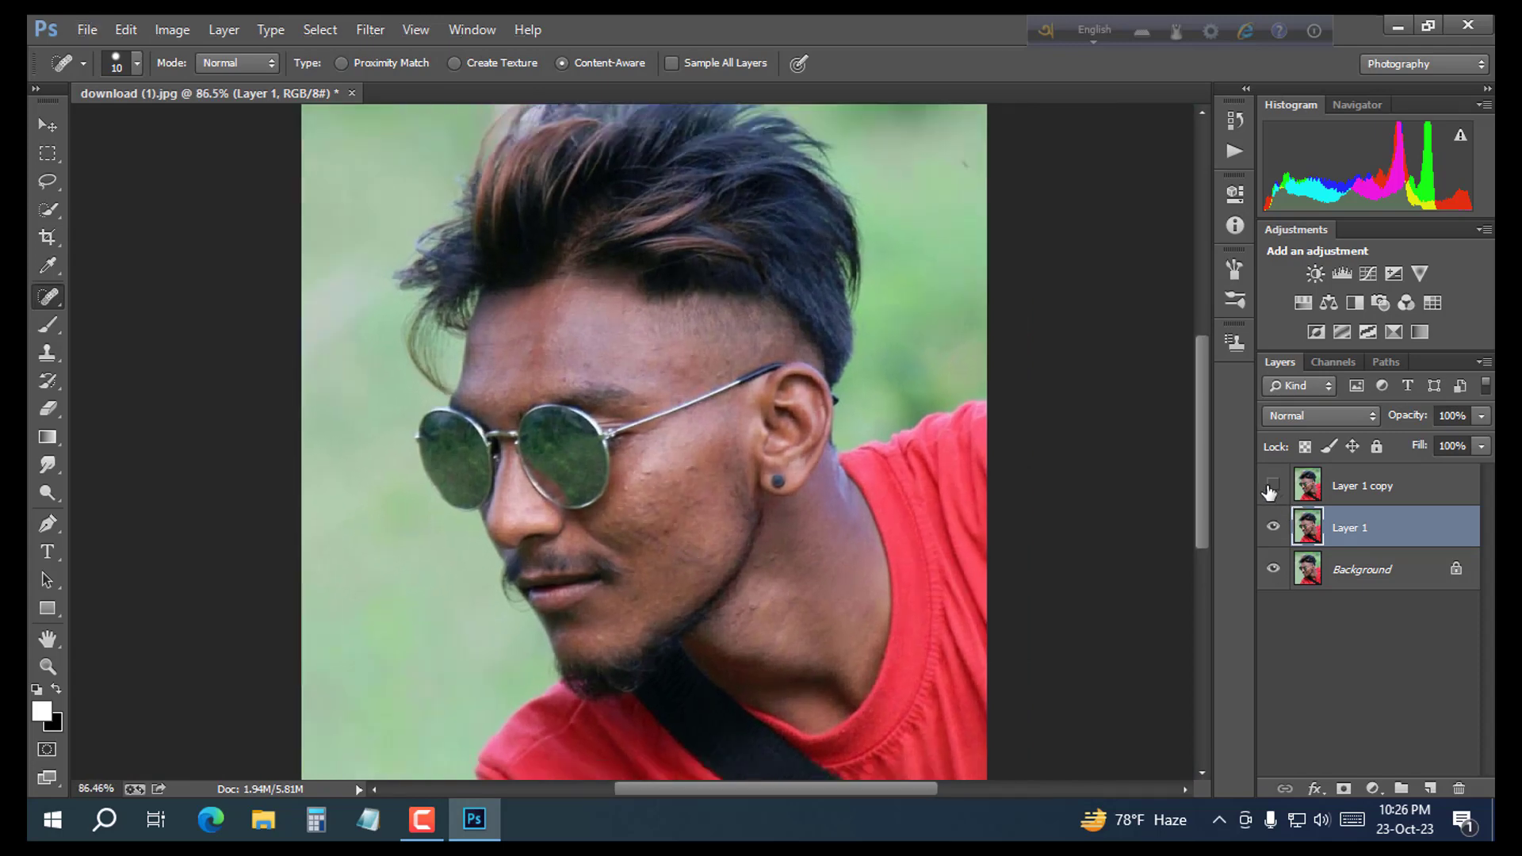
scroll(980, 514, "down", 1)
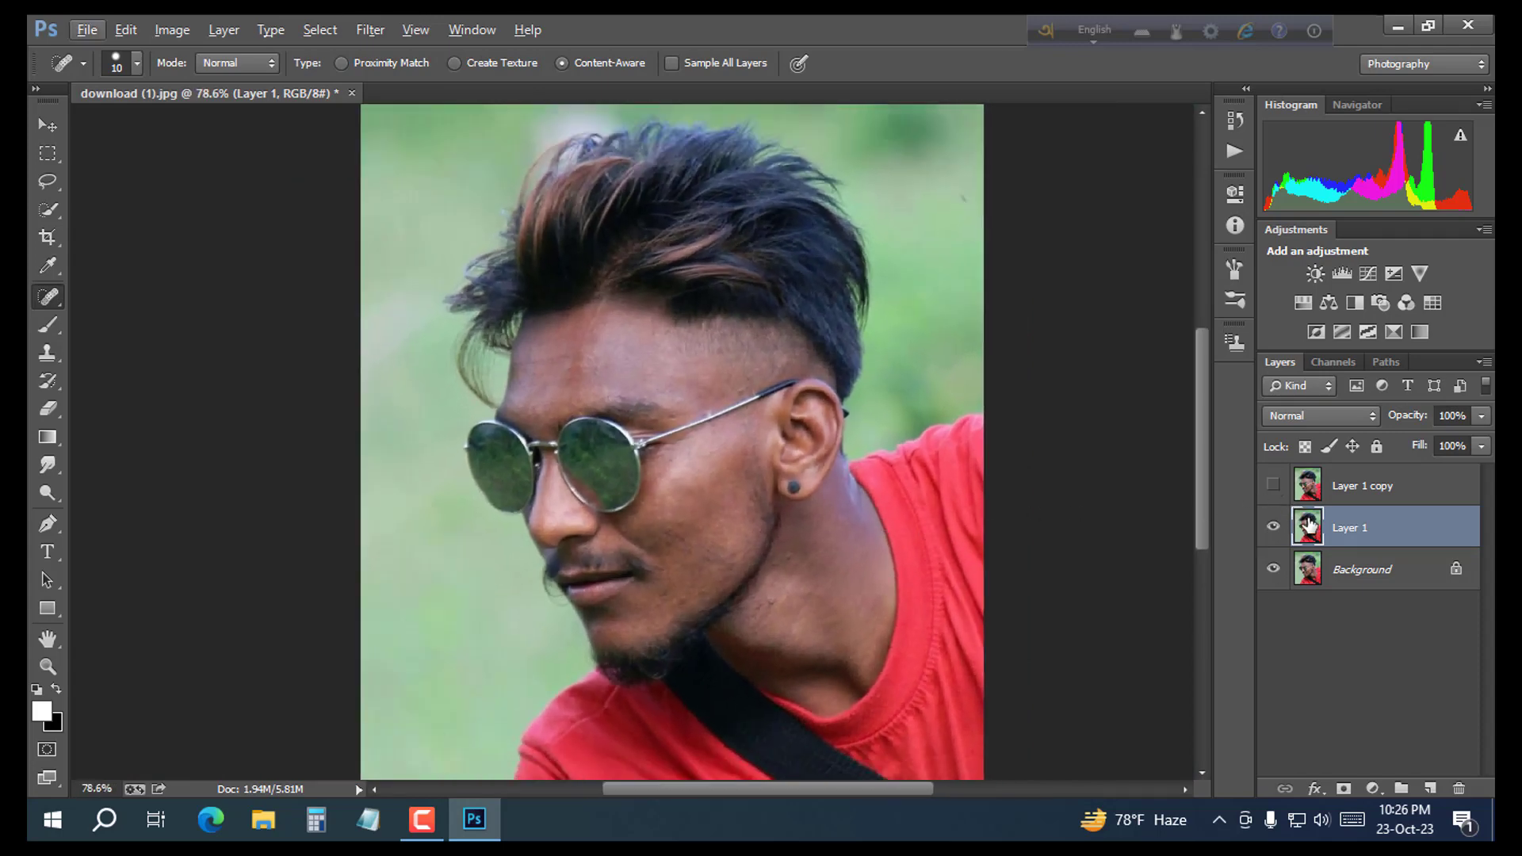
Step: Delete the unretouched Layer 1 copy and duplicate the healed Layer 1 in its place, keeping Layer 1 active
left_click(1308, 486)
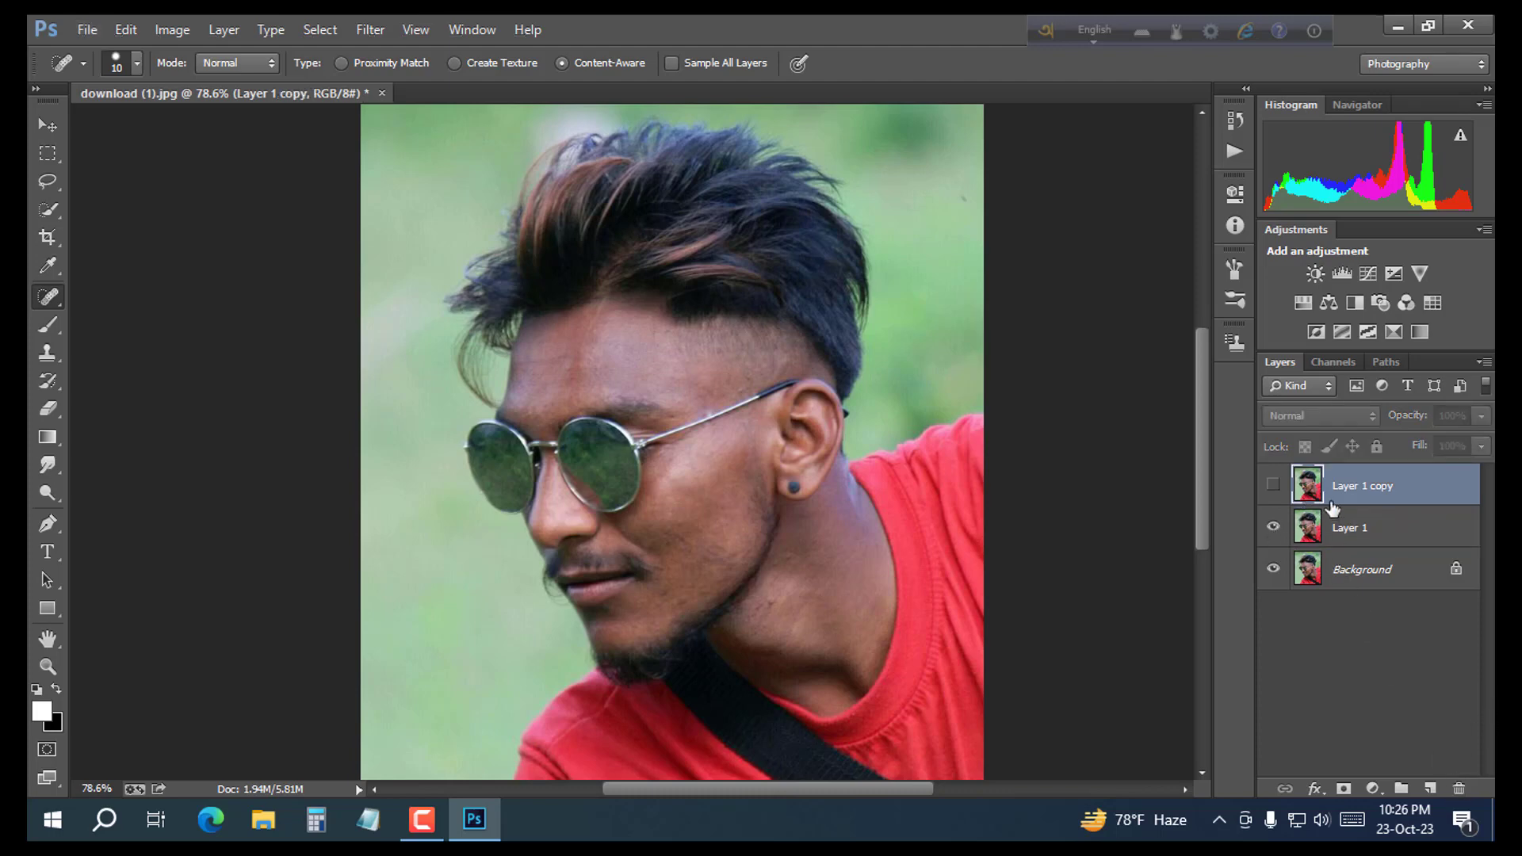
left_click(1461, 790)
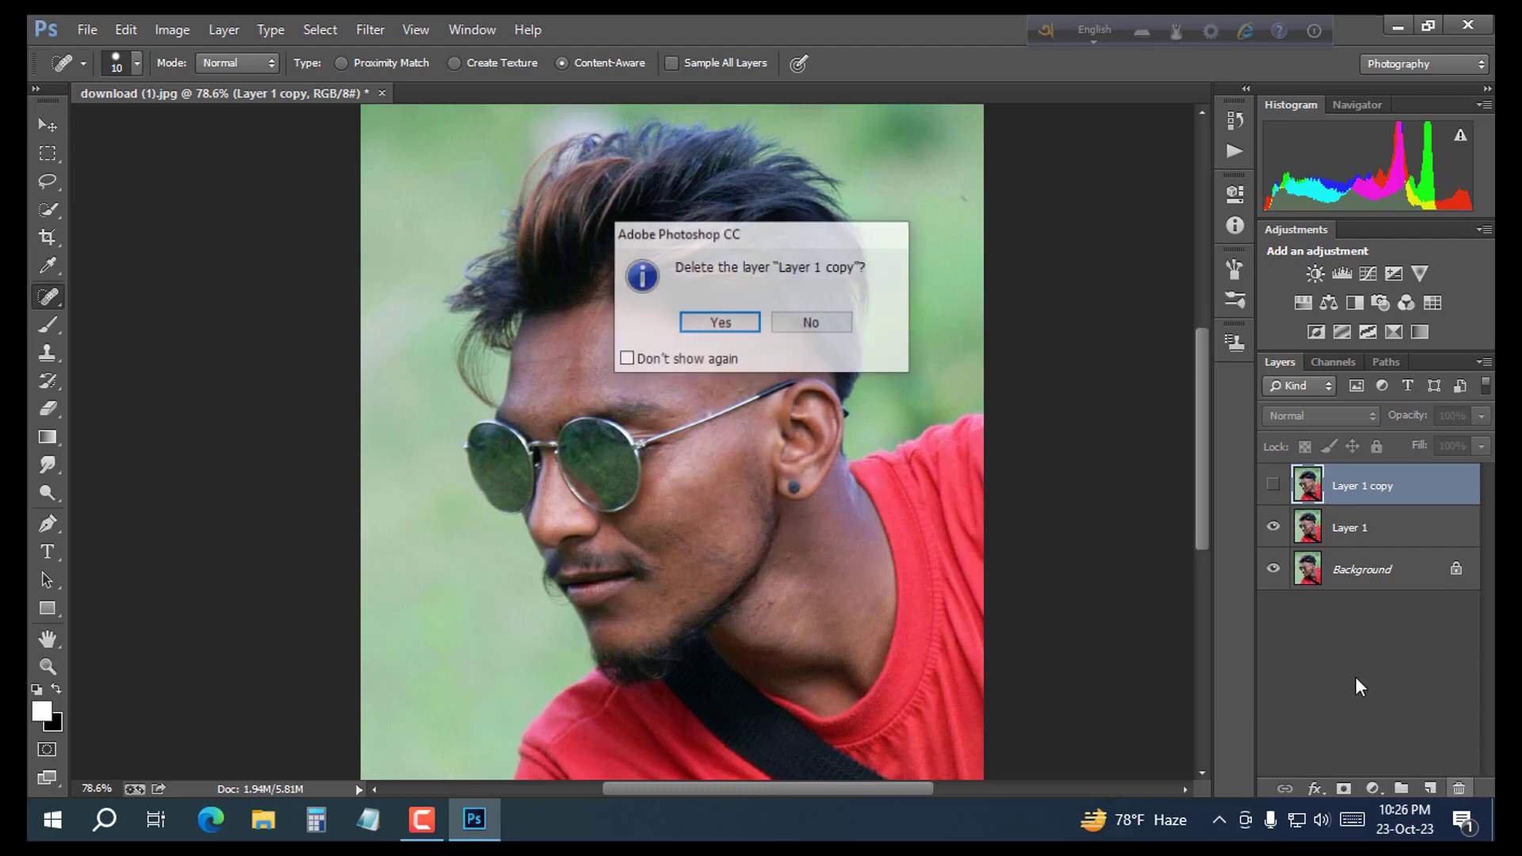
left_click(718, 321)
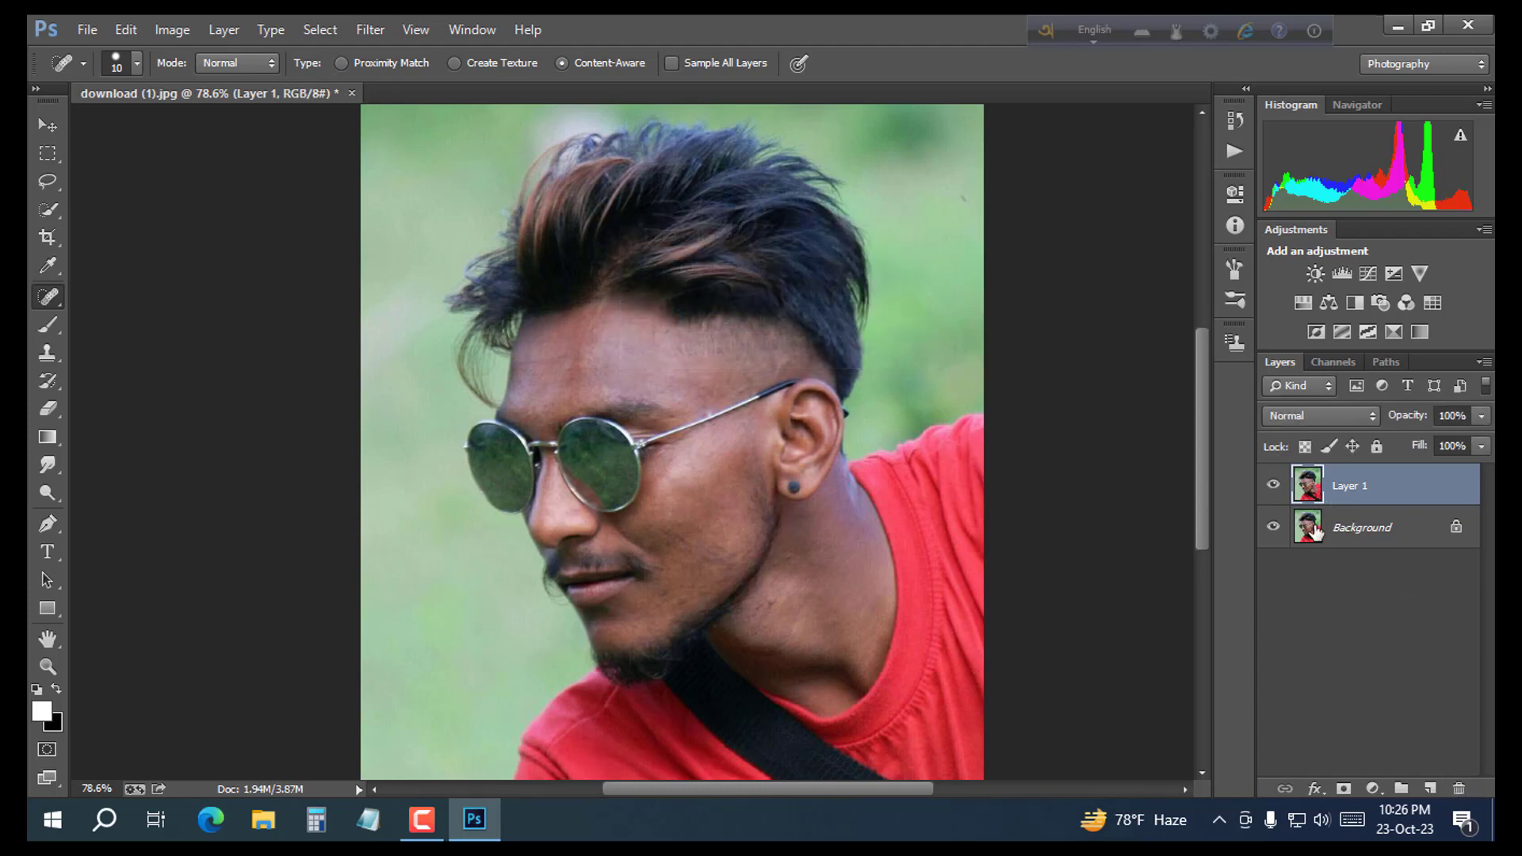
left_click_drag(1316, 505, 1431, 786)
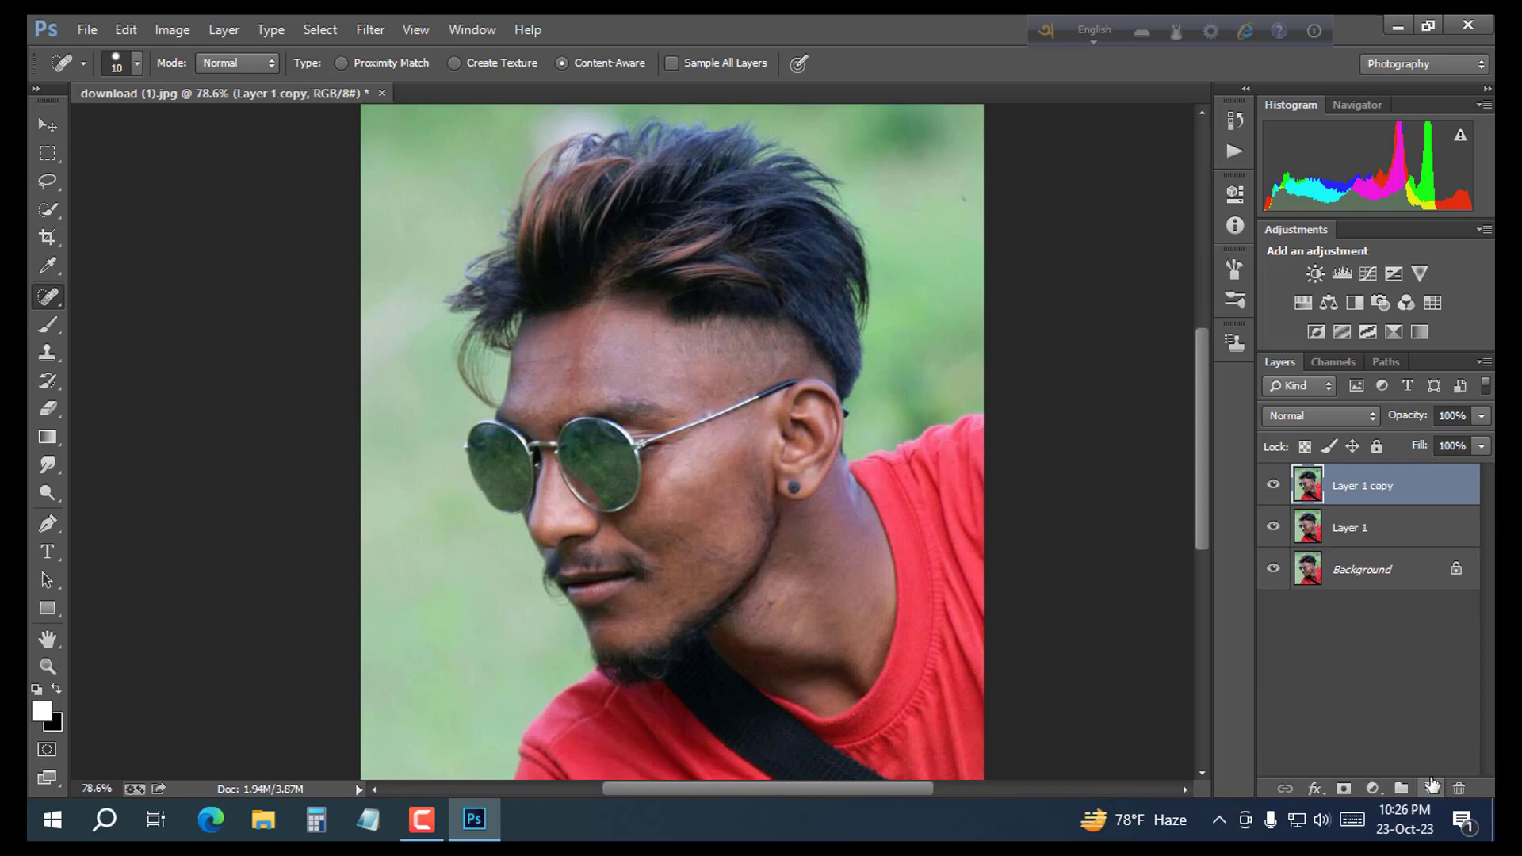
left_click(1319, 533)
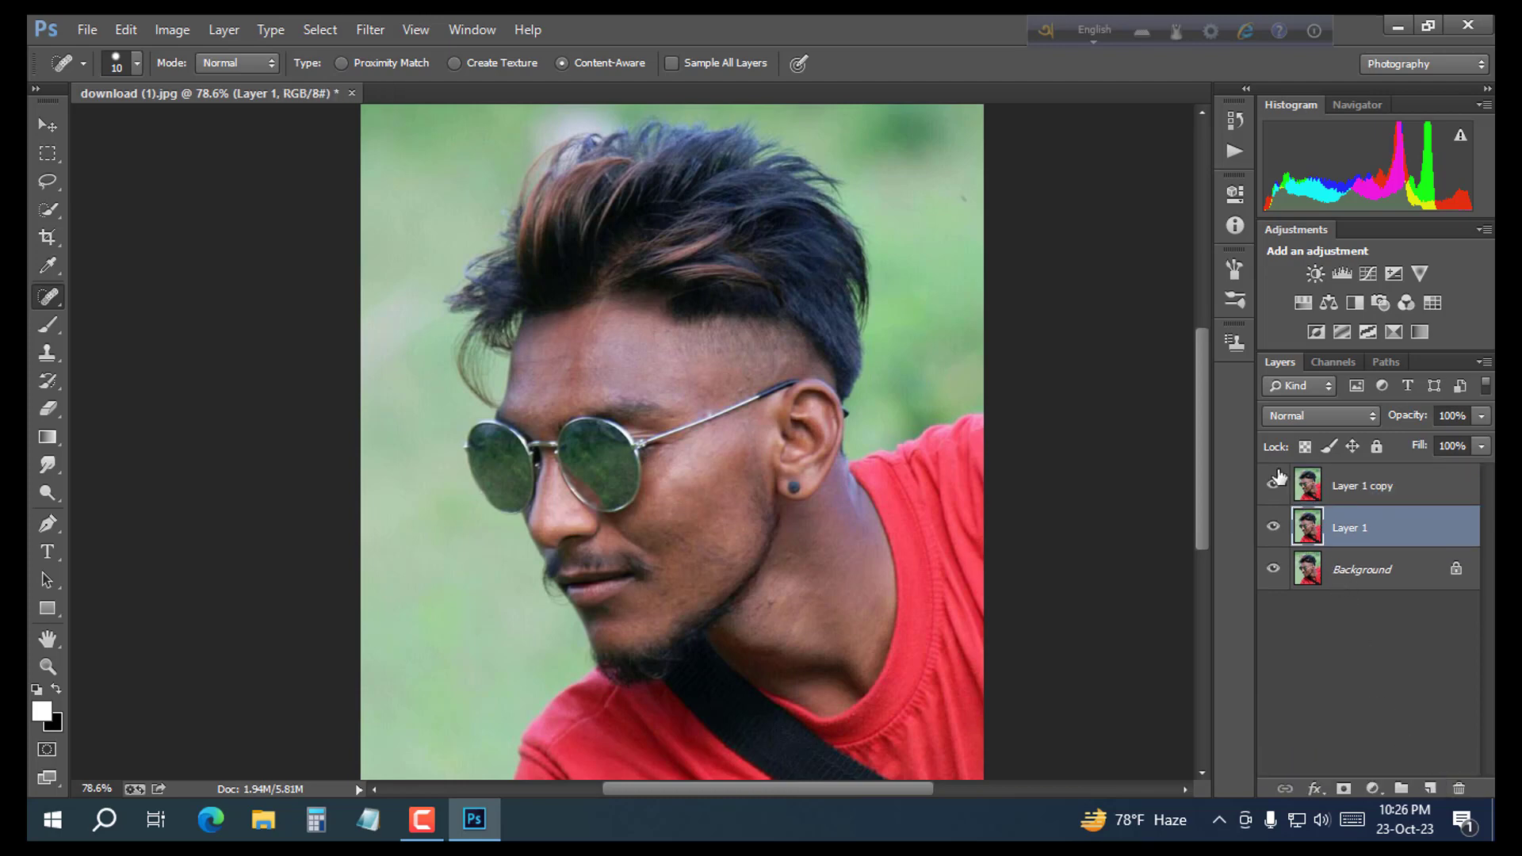
Step: Hide Layer 1 copy and smooth the forehead skin on Layer 1 with the Mixer Brush at about 60 px
scroll(683, 464, "up", 3)
scroll(778, 521, "down", 2)
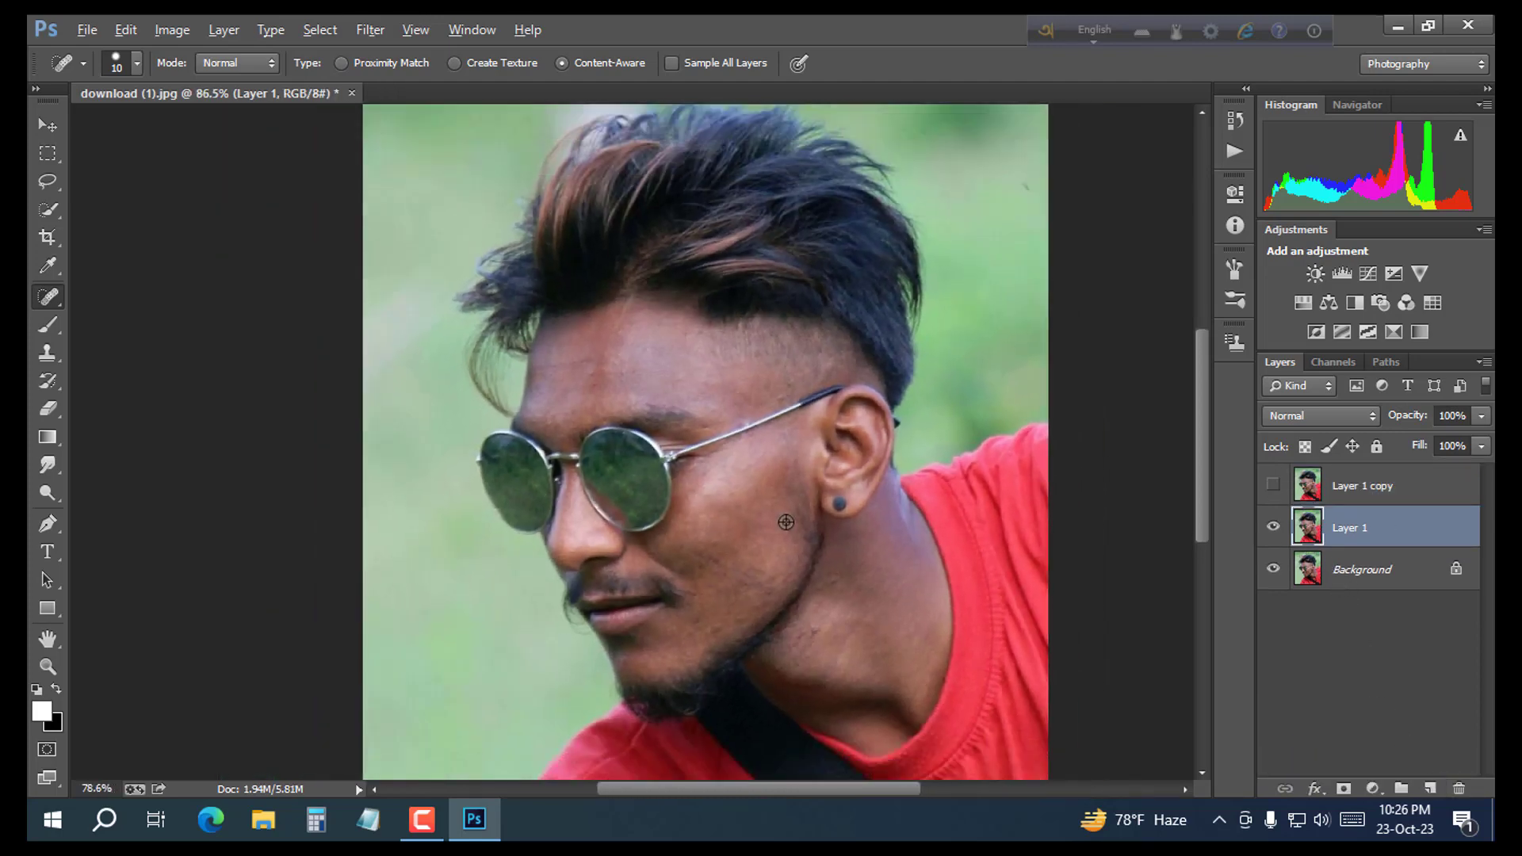
scroll(778, 521, "up", 3)
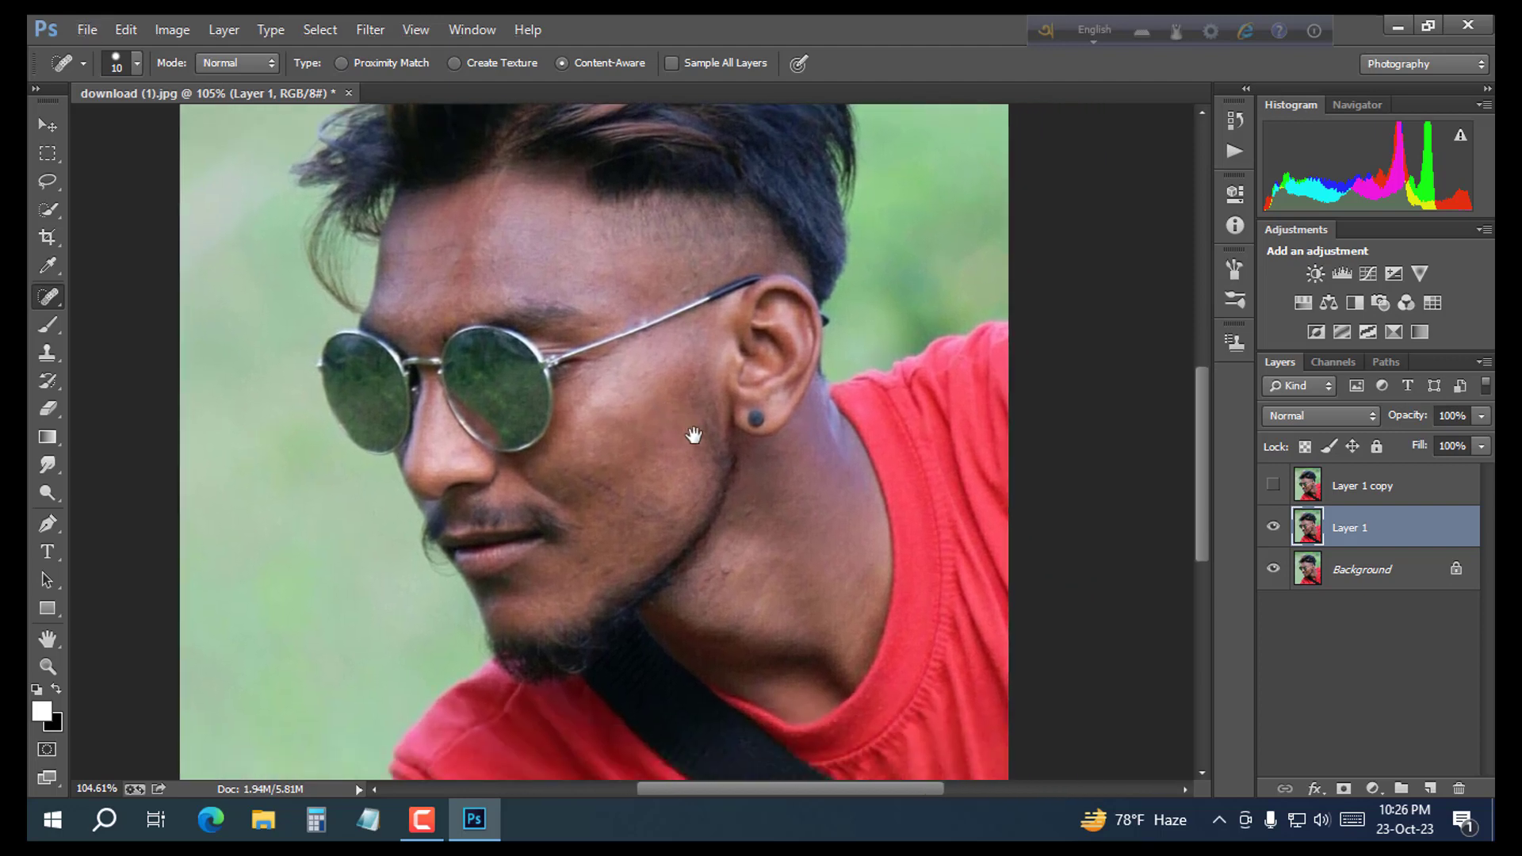
scroll(655, 444, "up", 6)
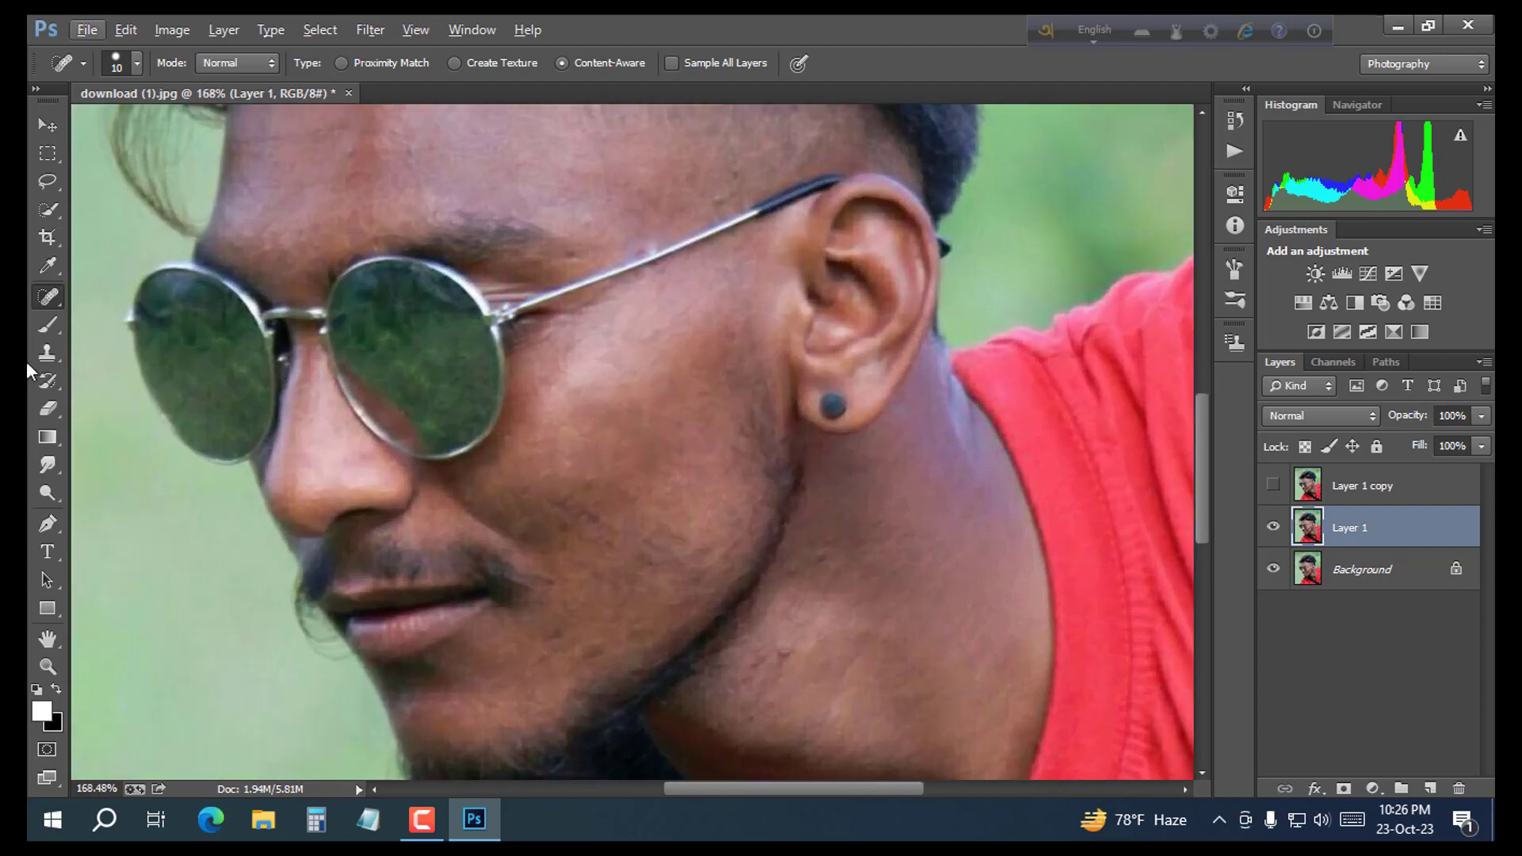
left_click(56, 326)
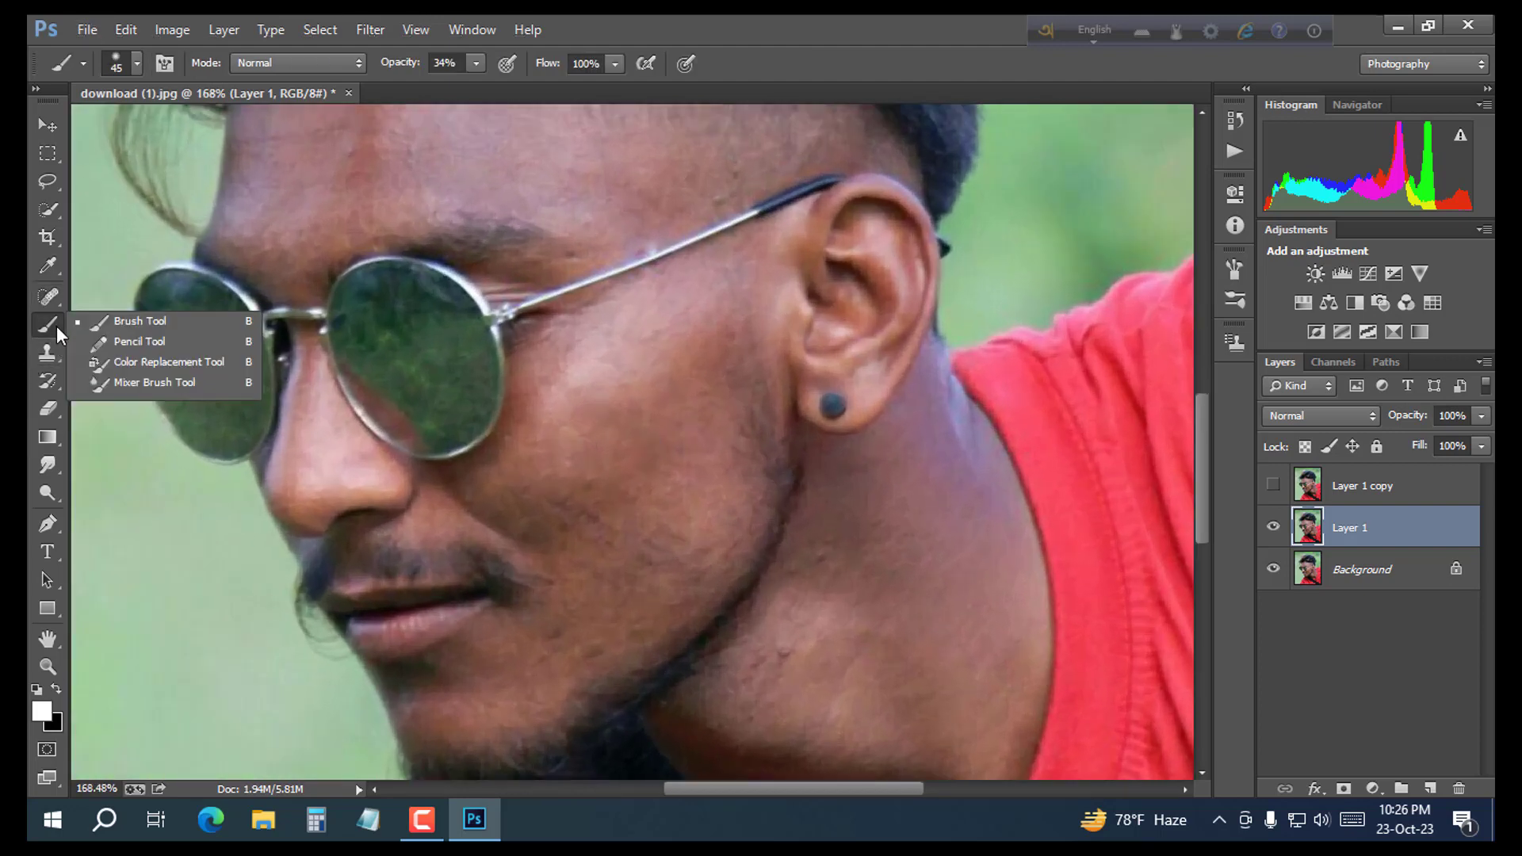
left_click(144, 383)
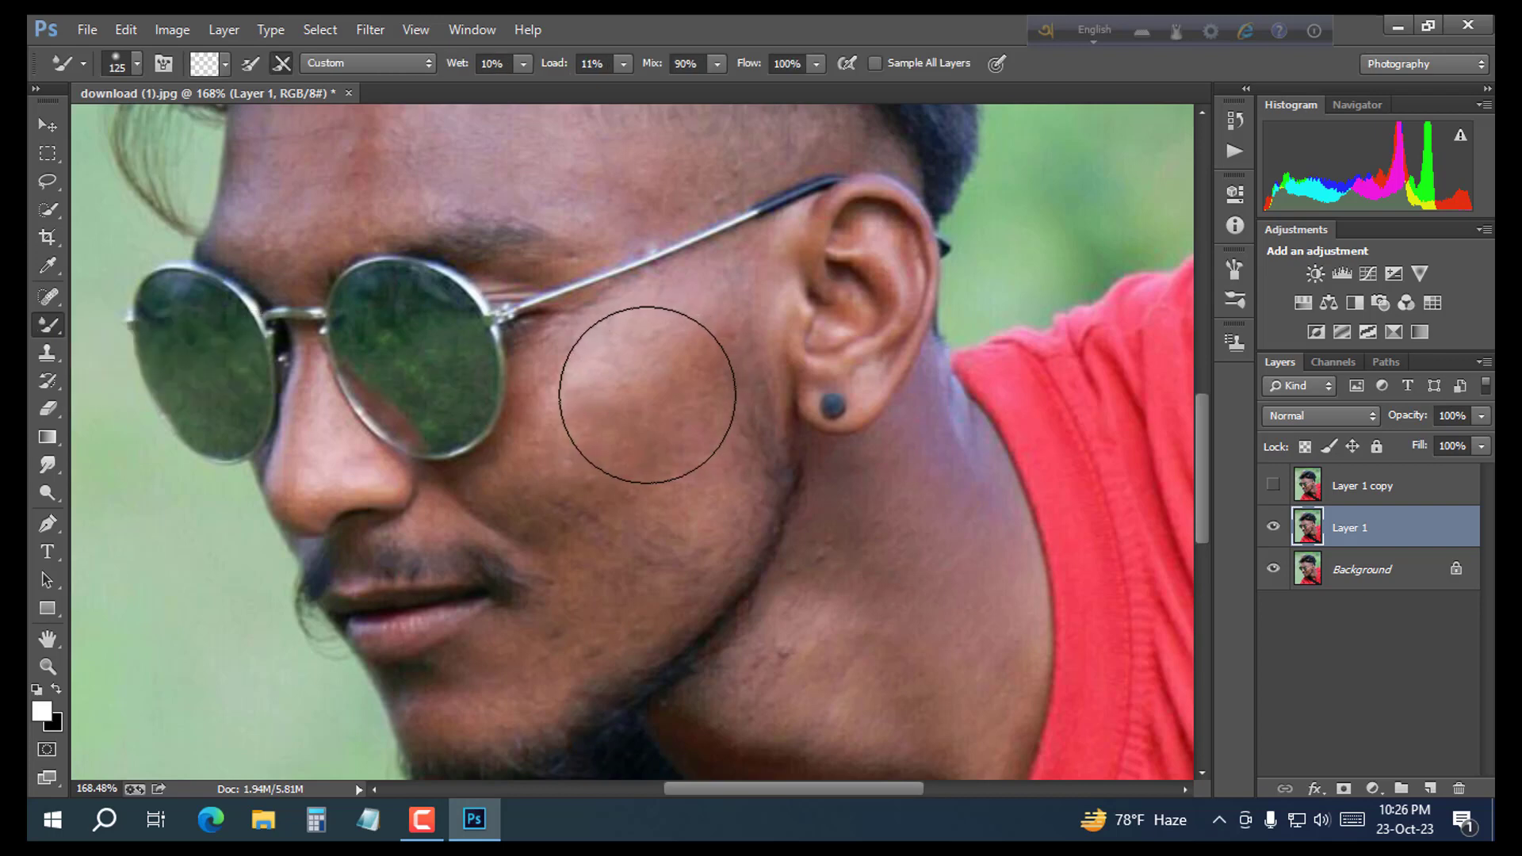
key("bracketleft")
key("bracketleft")
key("bracketleft")
key("bracketleft")
key("bracketleft")
key("bracketleft")
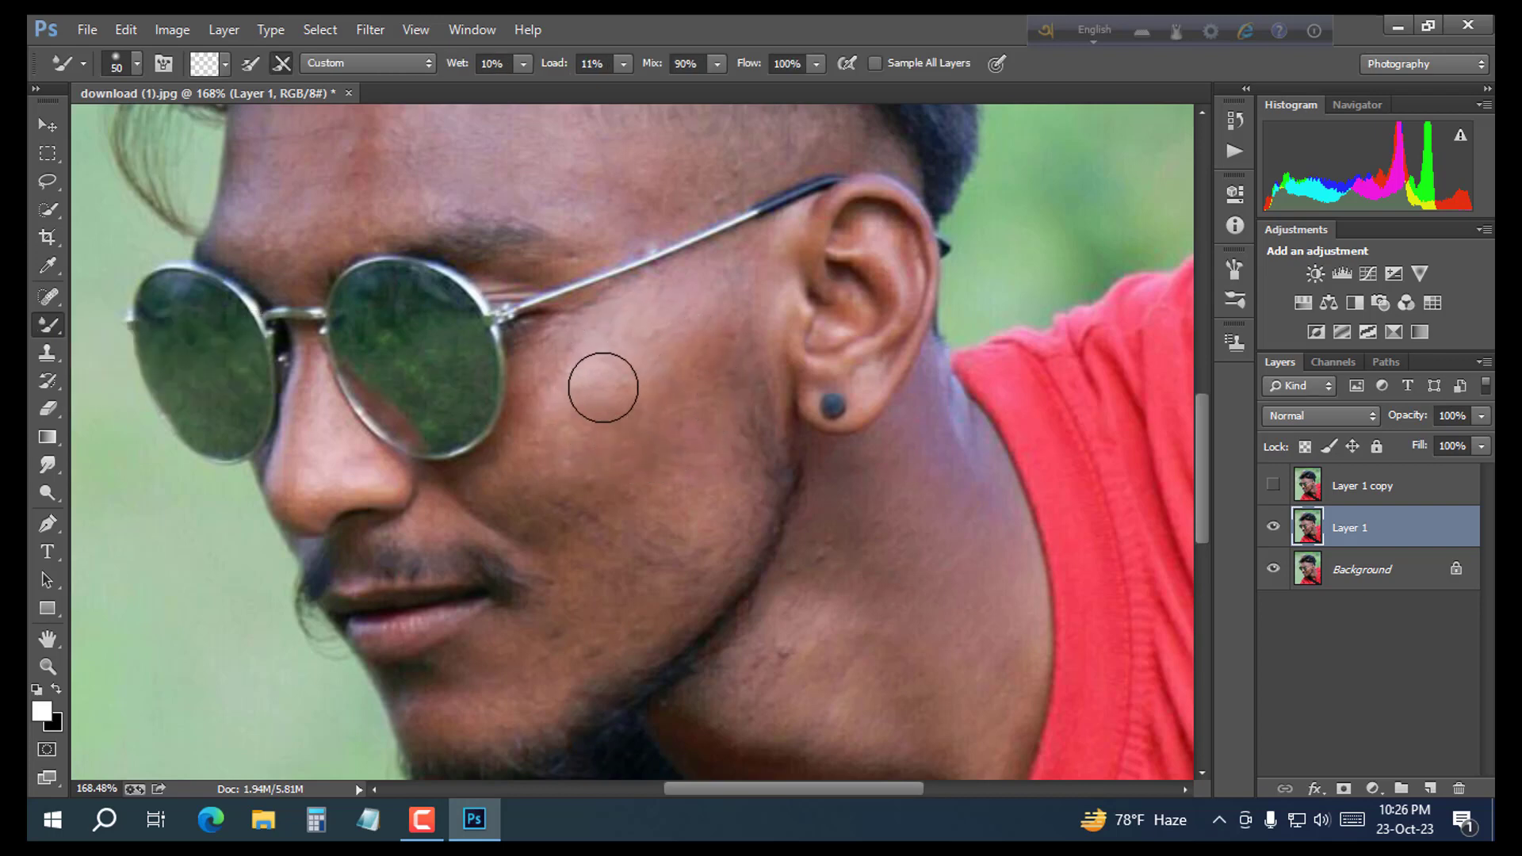
scroll(583, 383, "up", 1)
scroll(555, 357, "up", 5)
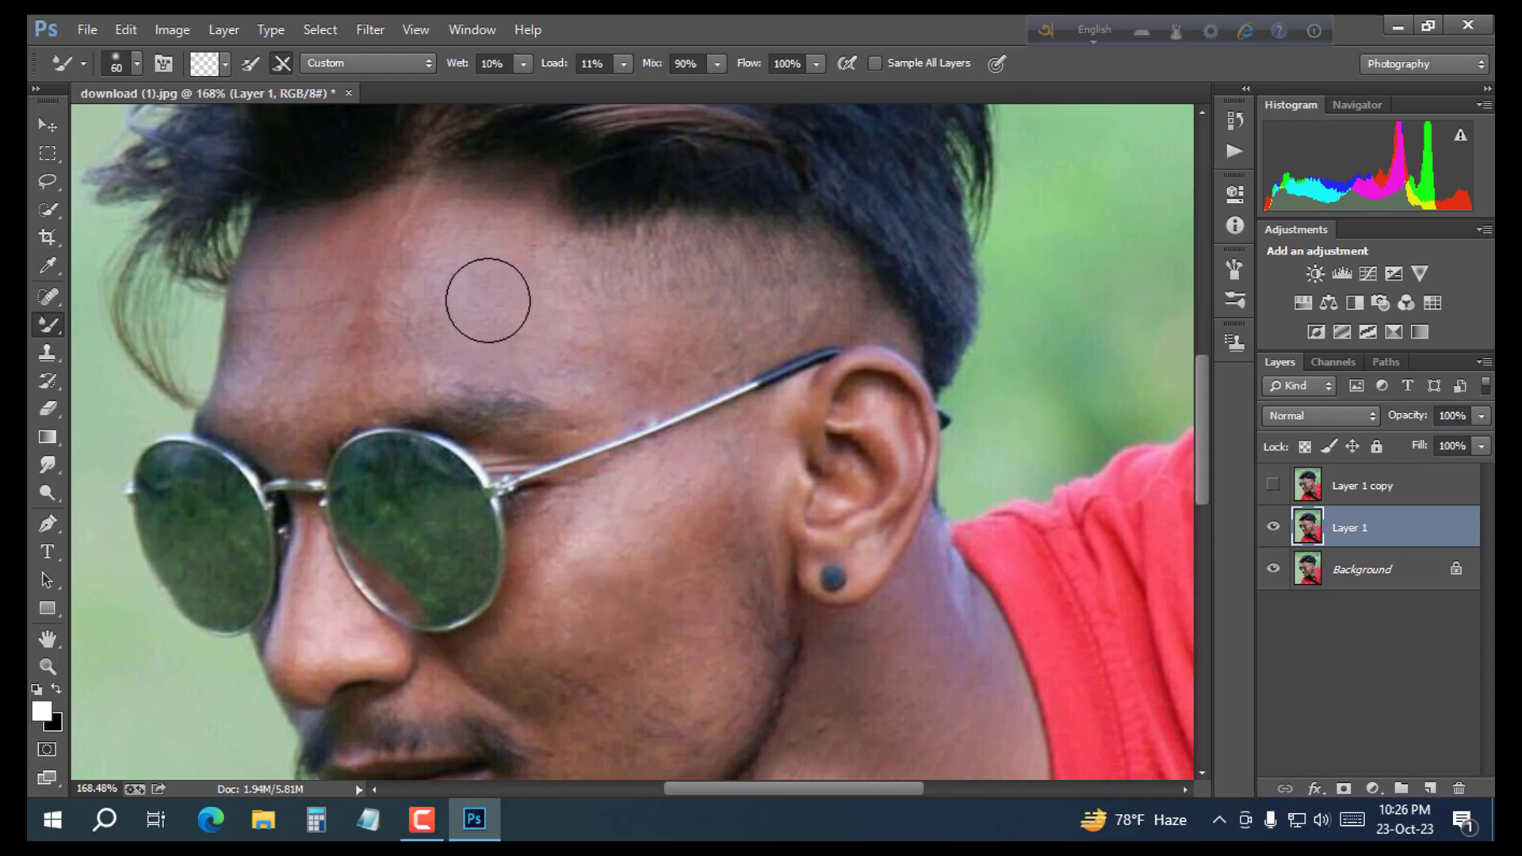
mouse_move(486, 285)
left_mouse_down()
mouse_move(492, 245)
mouse_move(493, 304)
mouse_move(518, 259)
mouse_move(534, 319)
mouse_move(540, 272)
mouse_move(558, 297)
mouse_move(547, 346)
mouse_move(507, 347)
mouse_move(642, 401)
mouse_move(585, 386)
mouse_move(568, 357)
mouse_move(634, 364)
mouse_move(634, 377)
mouse_move(628, 355)
mouse_move(578, 344)
mouse_move(616, 339)
mouse_move(591, 347)
mouse_move(625, 350)
mouse_move(631, 371)
mouse_move(613, 381)
mouse_move(659, 393)
mouse_move(458, 346)
mouse_move(496, 357)
mouse_move(409, 376)
mouse_move(415, 287)
mouse_move(432, 281)
mouse_move(450, 302)
mouse_move(475, 274)
mouse_move(429, 265)
mouse_move(432, 236)
mouse_move(396, 314)
mouse_move(420, 259)
mouse_move(393, 245)
mouse_move(357, 371)
mouse_move(330, 397)
mouse_move(370, 394)
mouse_move(319, 391)
mouse_move(354, 248)
mouse_move(404, 222)
mouse_move(333, 339)
mouse_move(295, 248)
mouse_move(256, 358)
left_mouse_up()
Step: Smooth the skin just above the eyebrows and sunglasses with the Mixer Brush reduced to 30 px
key("bracketleft")
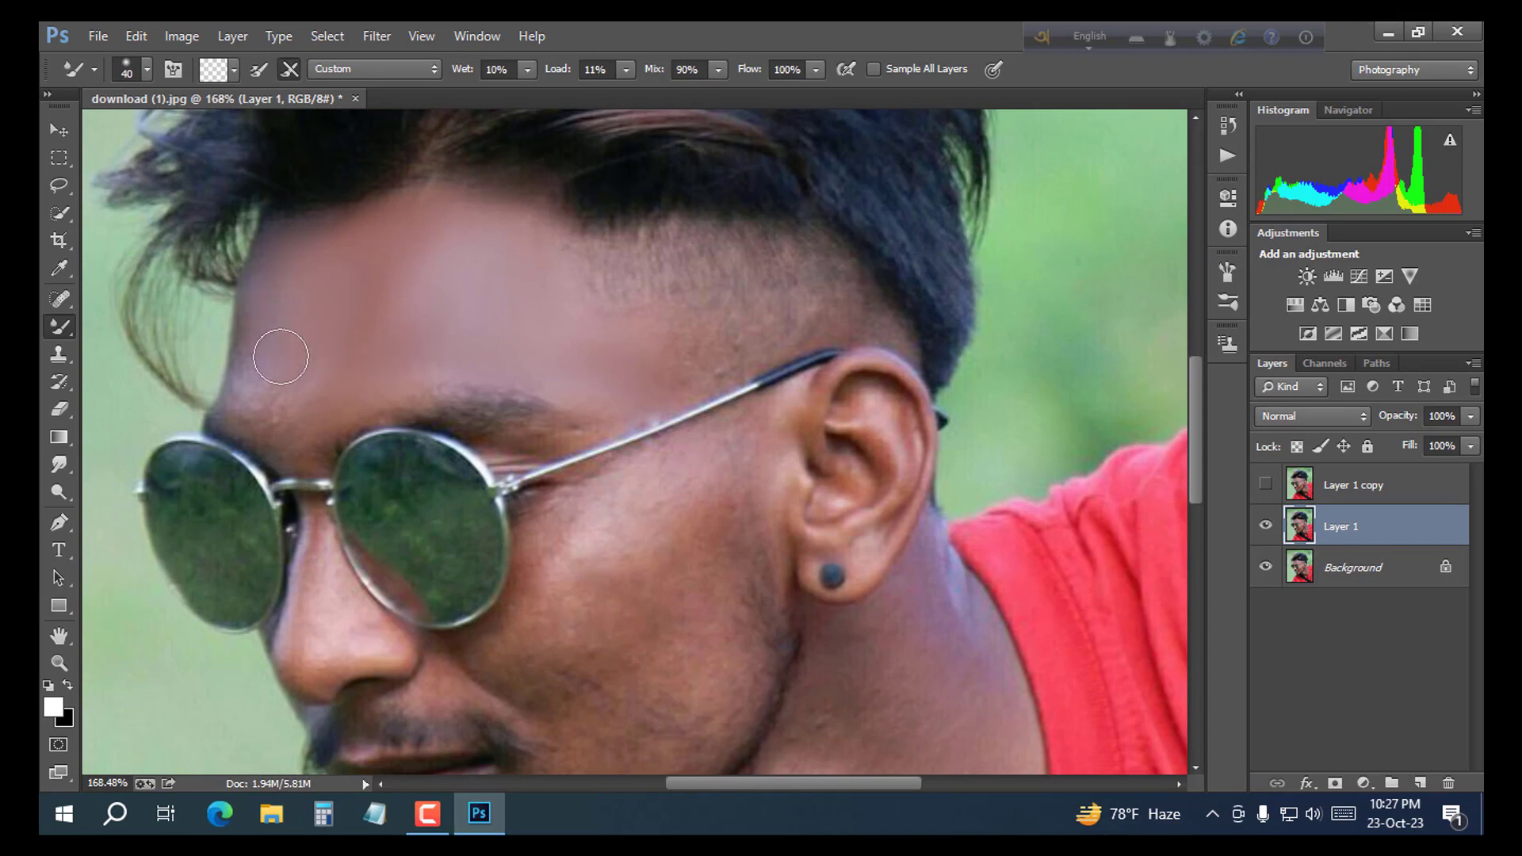
key("bracketleft")
mouse_move(296, 433)
left_mouse_down()
mouse_move(374, 364)
mouse_move(383, 306)
mouse_move(482, 291)
left_mouse_up()
scroll(482, 291, "down", 2)
Step: Smooth the cheek from beside the sunglasses toward the jaw, enlarging the Mixer Brush to 45 px
key("bracketright")
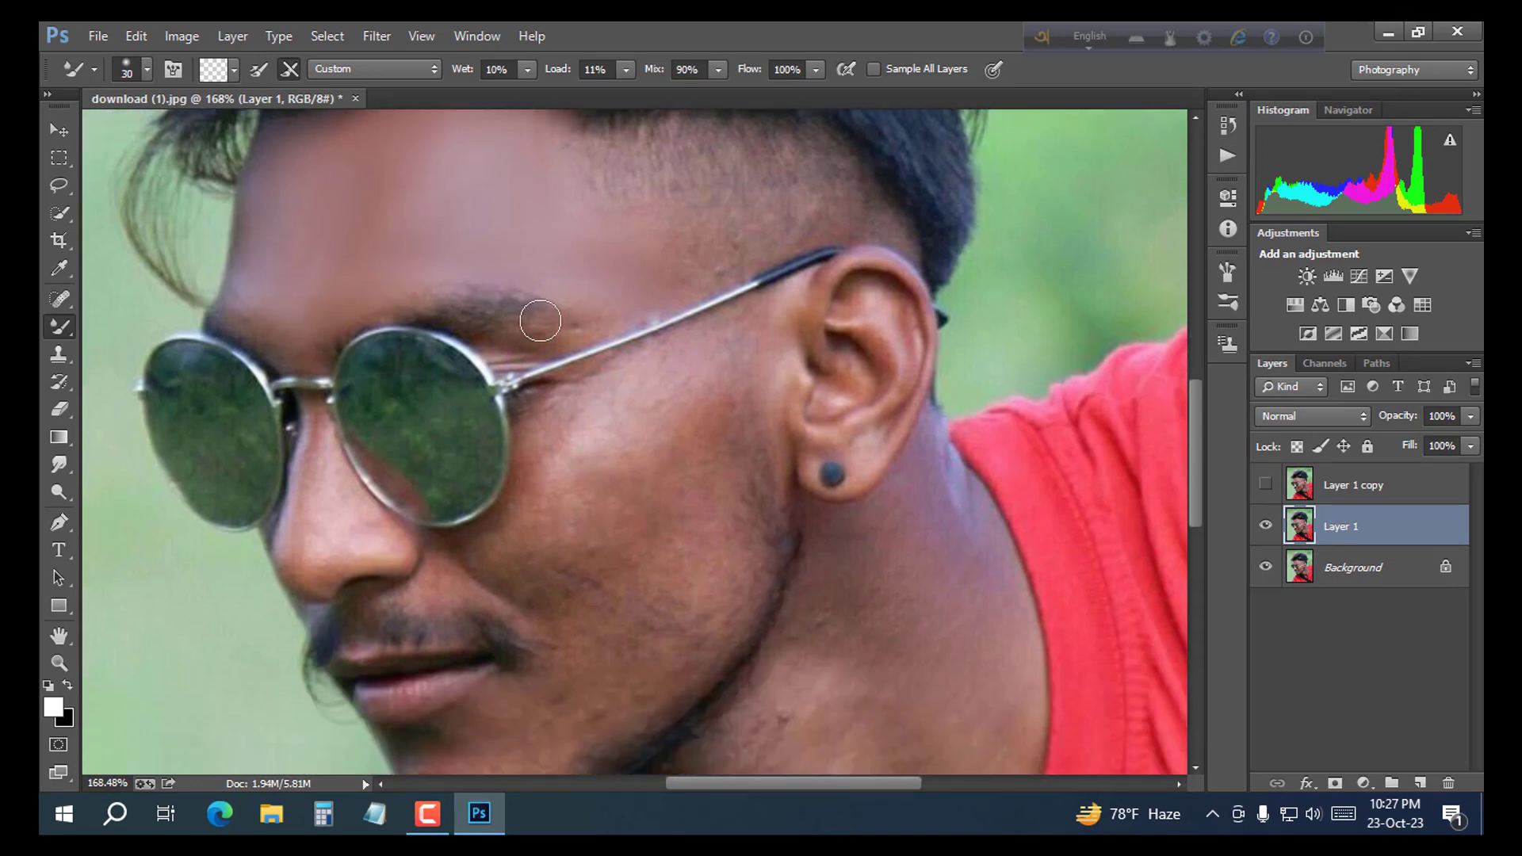
key("bracketleft")
mouse_move(639, 391)
left_mouse_down()
mouse_move(685, 368)
mouse_move(567, 420)
mouse_move(547, 460)
left_mouse_up()
key("bracketright")
key("bracketright")
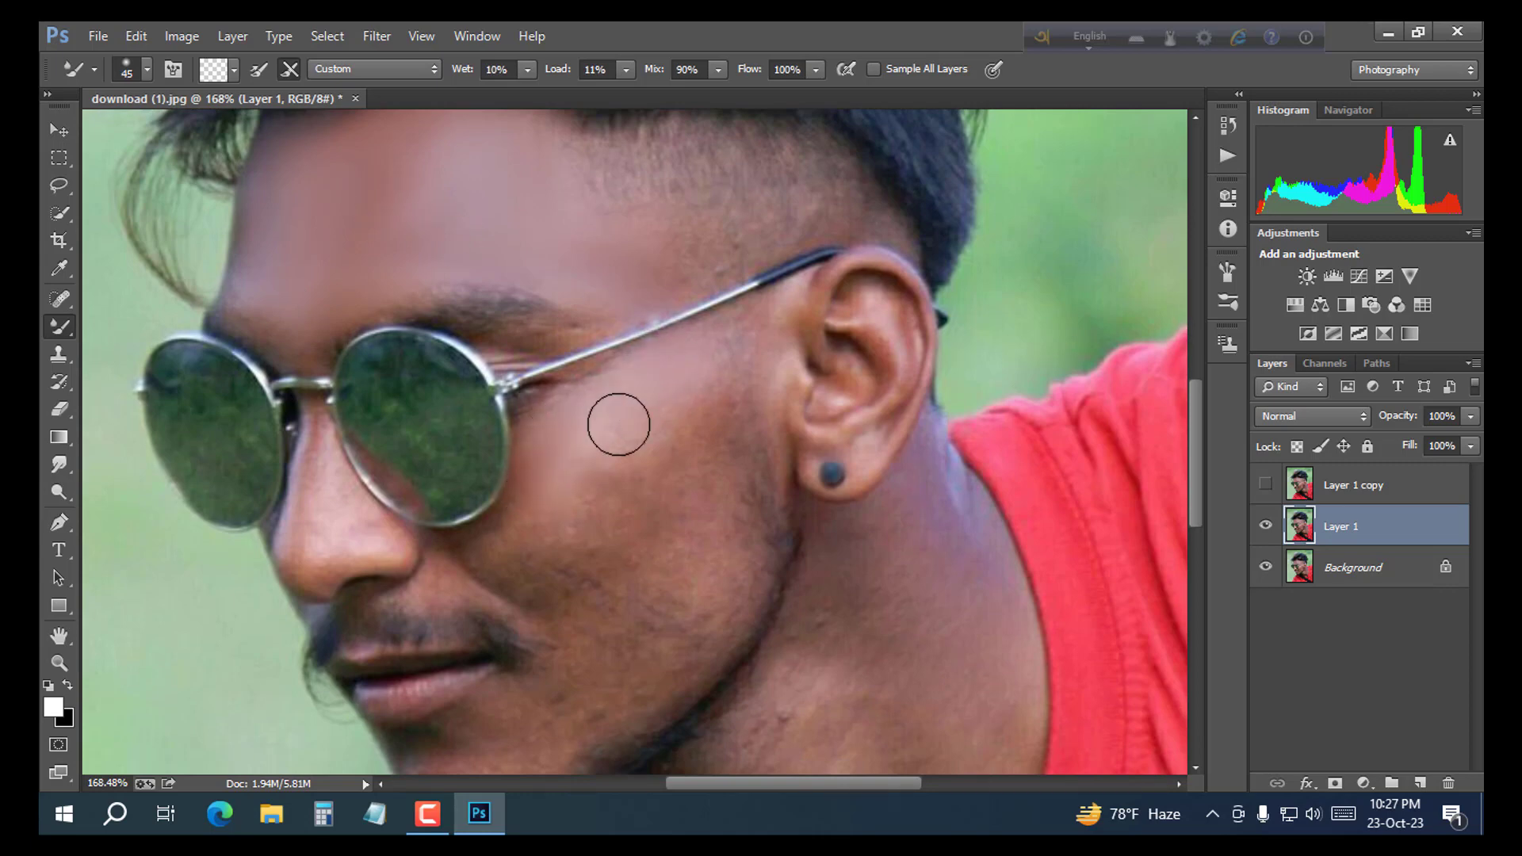
scroll(689, 336, "down", 2)
mouse_move(620, 397)
left_mouse_down()
mouse_move(489, 472)
mouse_move(513, 452)
mouse_move(578, 536)
mouse_move(668, 424)
mouse_move(615, 571)
mouse_move(646, 571)
mouse_move(669, 448)
mouse_move(660, 320)
left_mouse_up()
Step: Smooth the skin around the mouth, chin and nose, reducing the Mixer Brush to 25 px for the finer areas
scroll(656, 451, "down", 2)
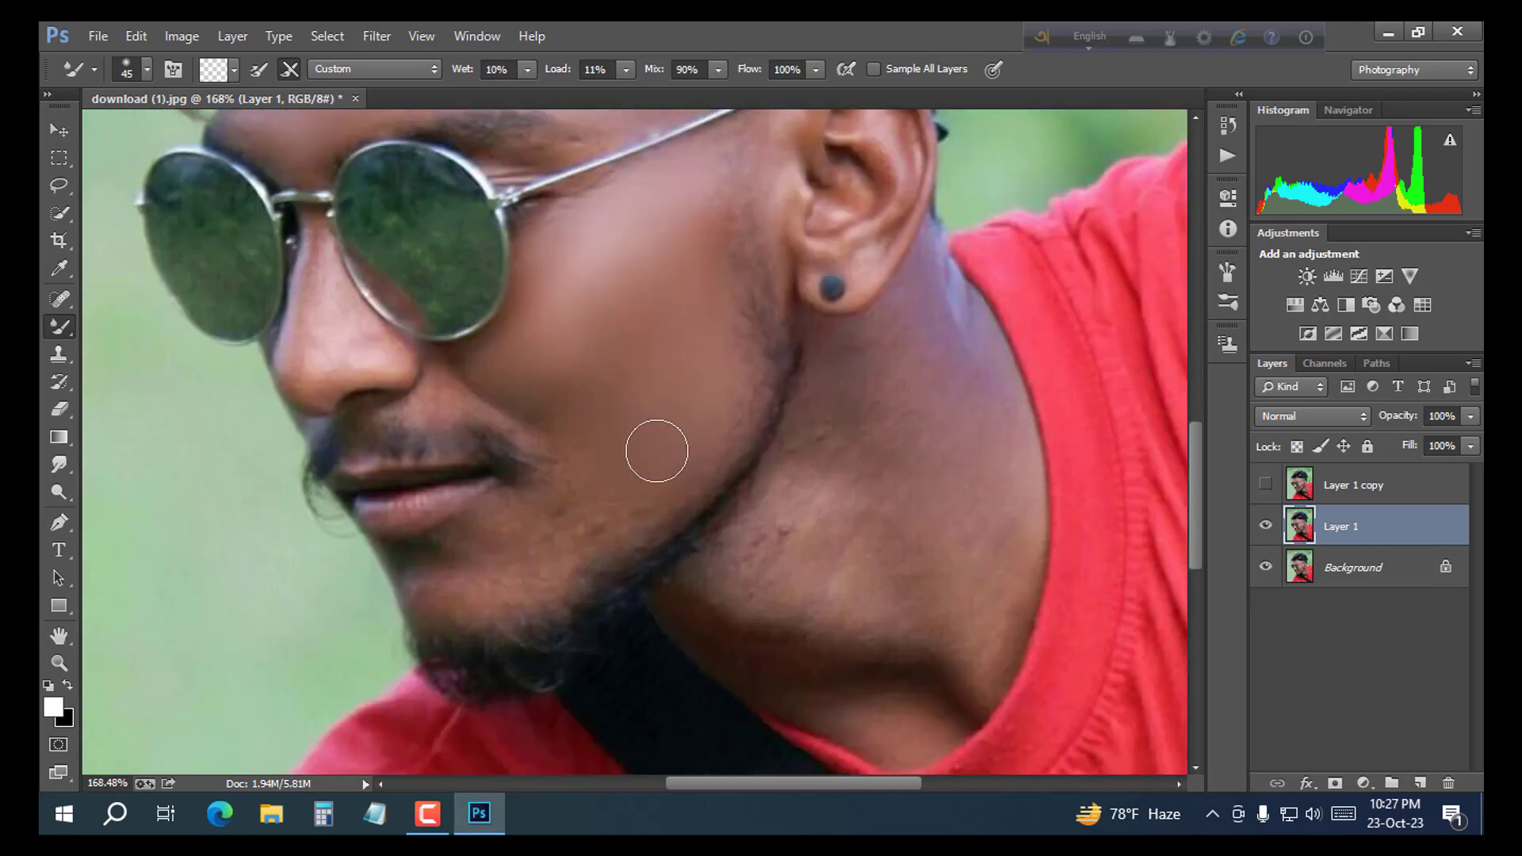
mouse_move(597, 493)
left_mouse_down()
mouse_move(614, 463)
mouse_move(462, 385)
mouse_move(436, 396)
mouse_move(551, 456)
mouse_move(468, 389)
left_mouse_up()
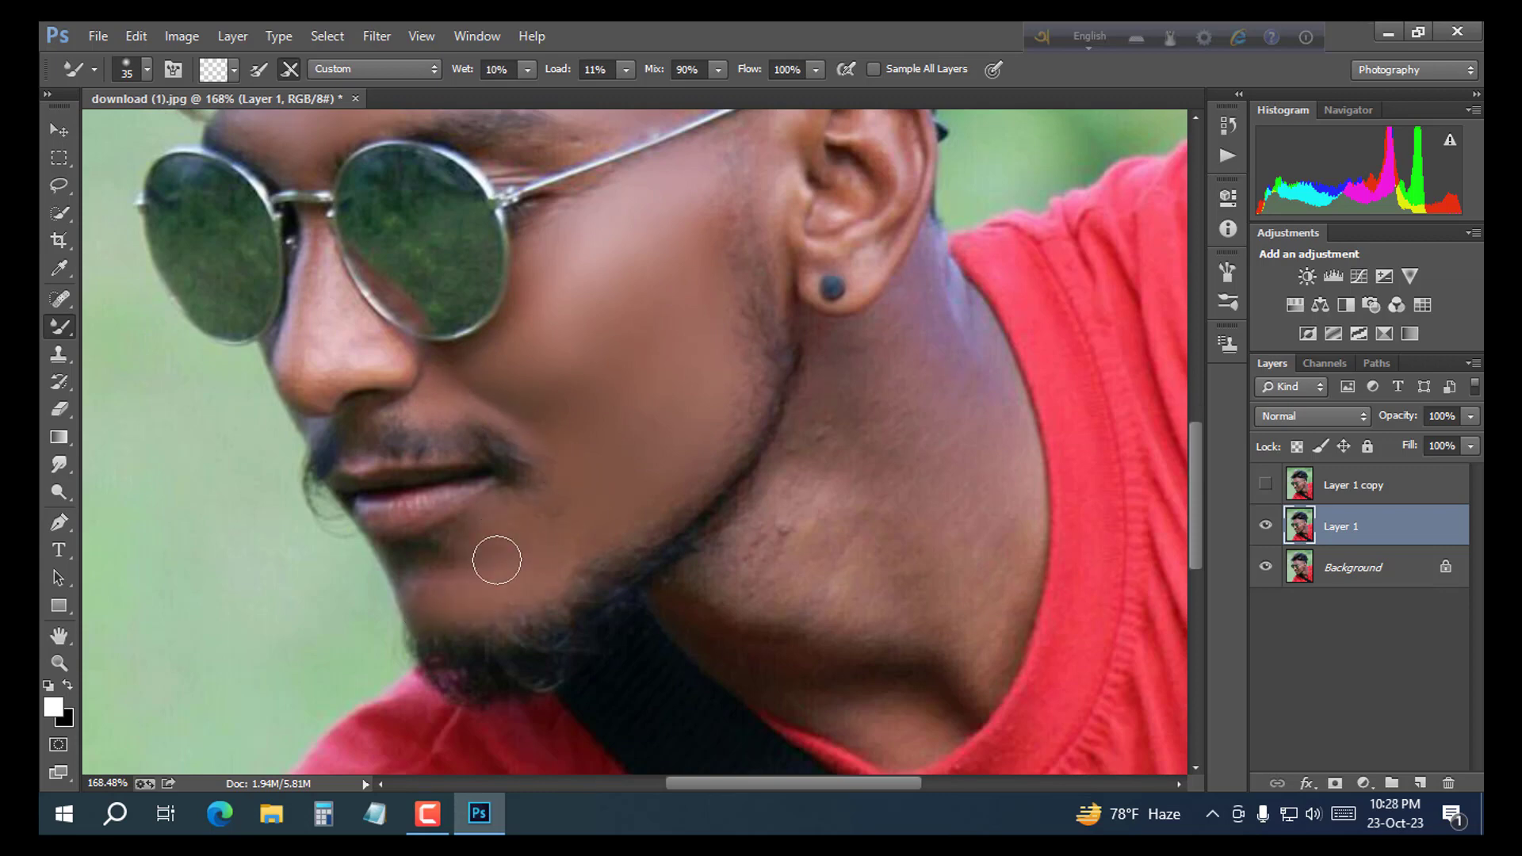
key("bracketleft")
mouse_move(309, 341)
left_mouse_down()
mouse_move(306, 380)
mouse_move(333, 323)
mouse_move(367, 329)
mouse_move(322, 378)
mouse_move(309, 354)
mouse_move(319, 371)
left_mouse_up()
scroll(277, 333, "up", 3)
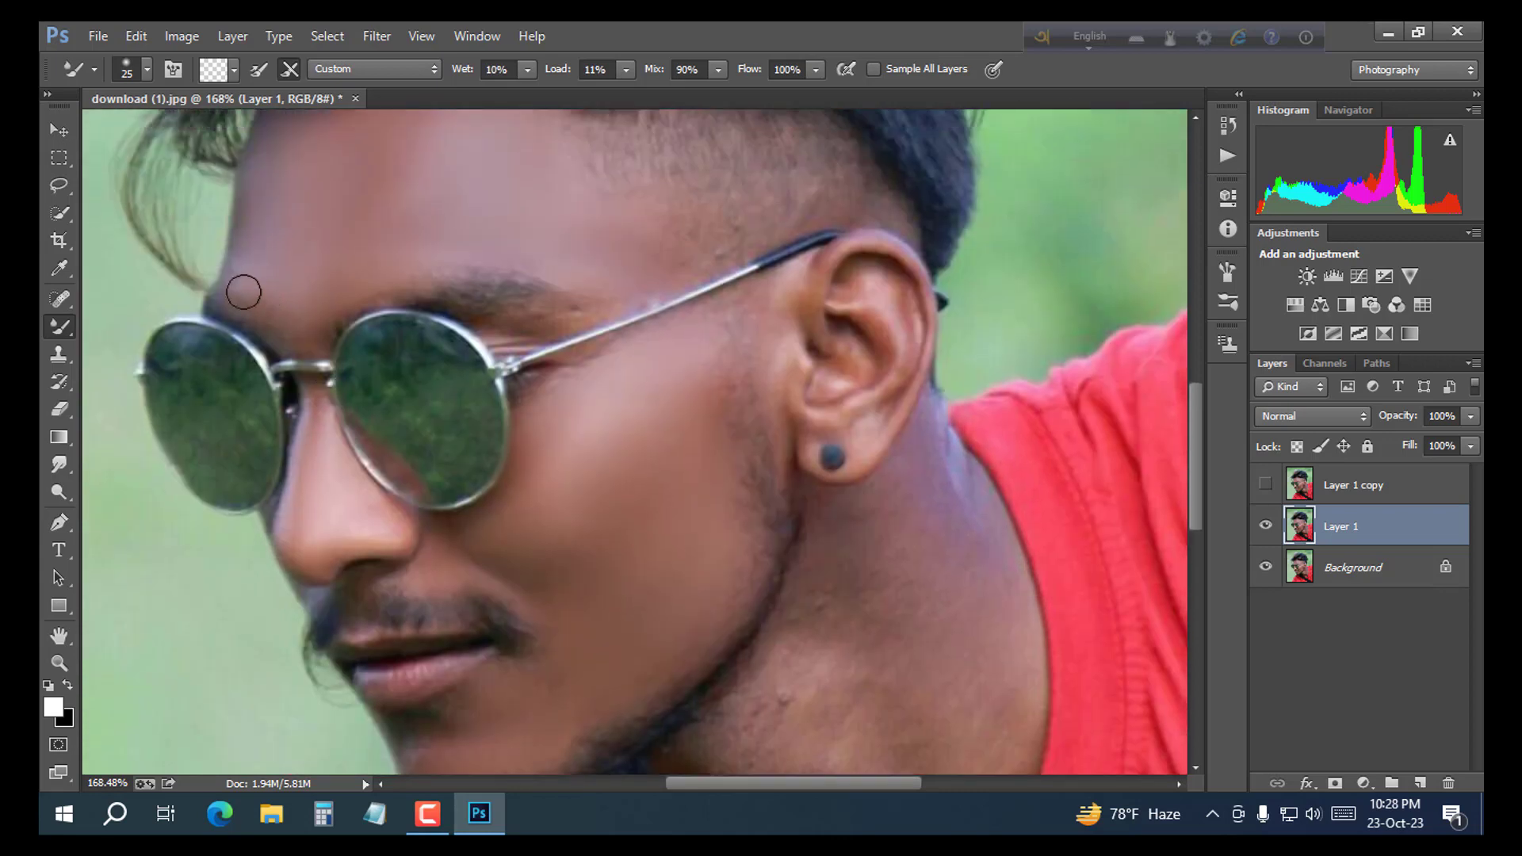
Step: Smooth the neck skin below the ear with the Mixer Brush enlarged to 70 px
scroll(306, 336, "down", 3)
scroll(825, 277, "up", 1)
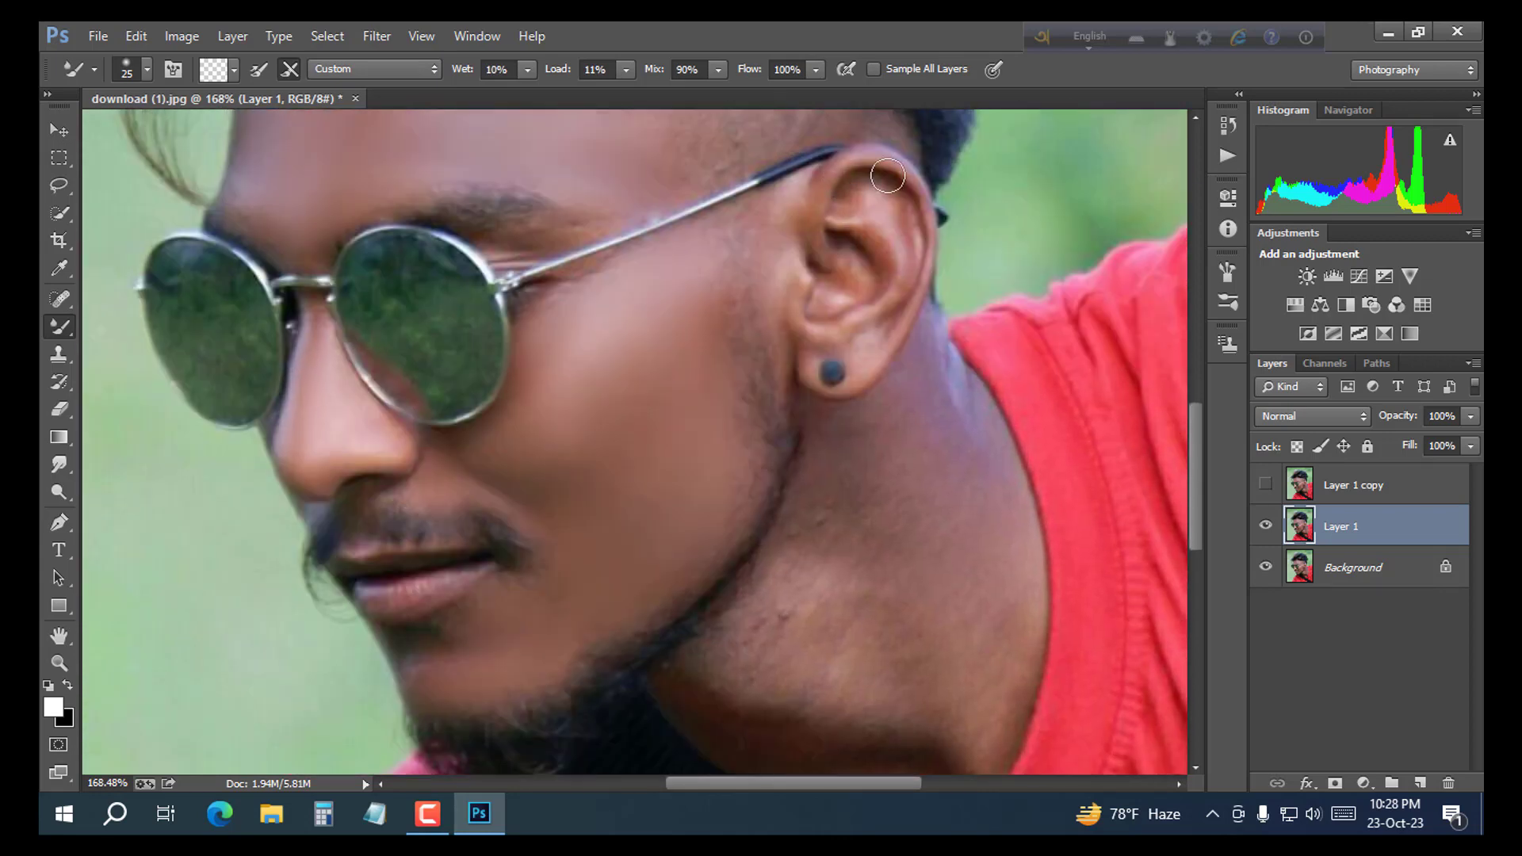
scroll(873, 317, "down", 2)
key("bracketright")
key("bracketright")
key("bracketright")
key("bracketright")
key("bracketright")
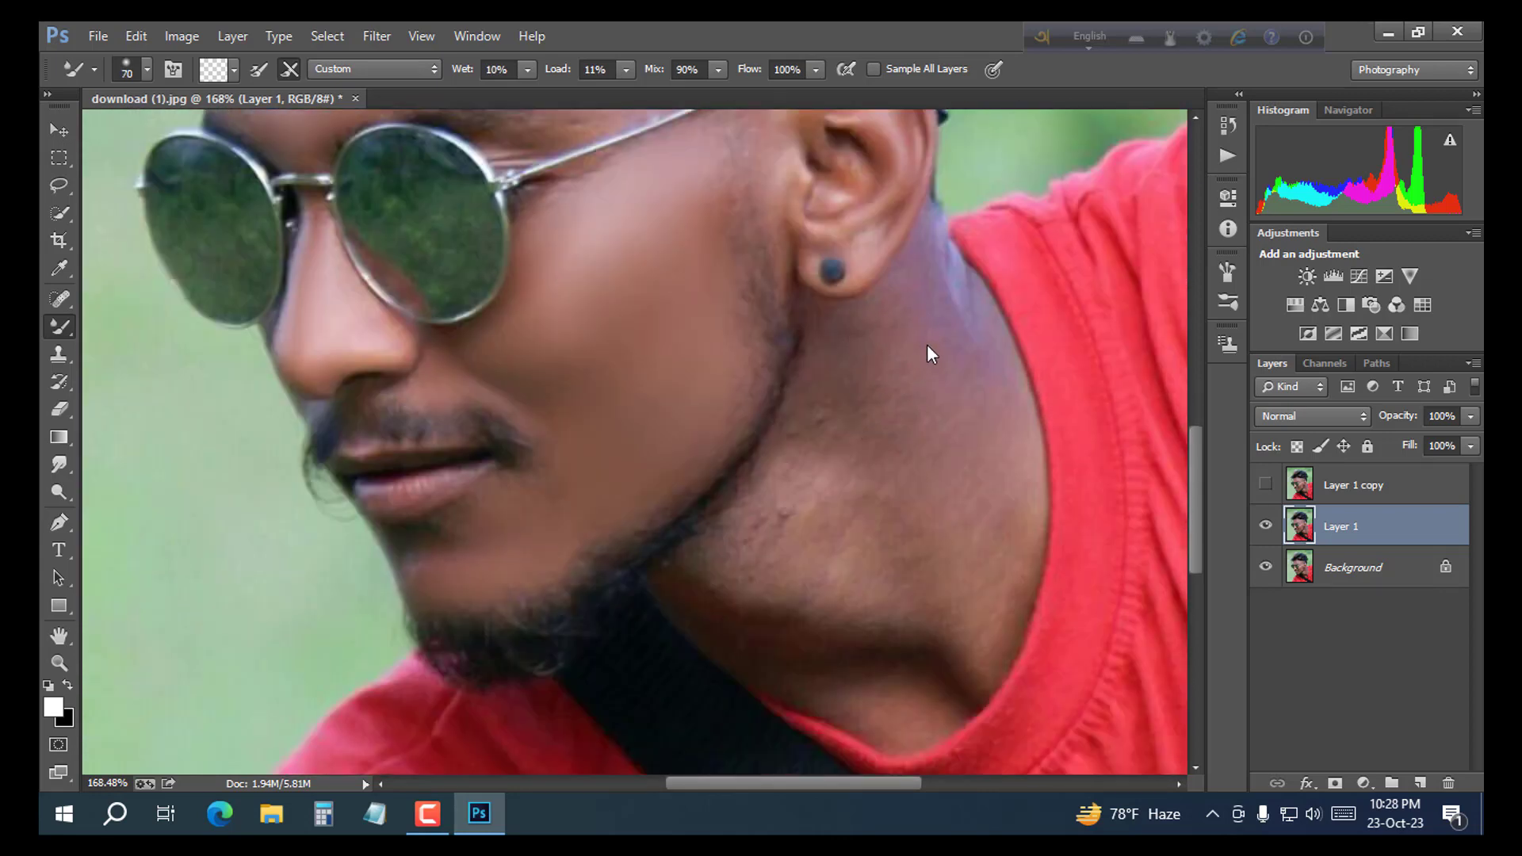
mouse_move(939, 356)
left_mouse_down()
mouse_move(982, 525)
mouse_move(978, 494)
mouse_move(1005, 544)
mouse_move(856, 386)
mouse_move(824, 402)
mouse_move(912, 567)
mouse_move(769, 507)
left_mouse_up()
Step: Smooth the neck skin beside the jawline with the Mixer Brush reduced to 45 px
key("bracketleft")
key("bracketleft")
key("bracketleft")
mouse_move(738, 561)
left_mouse_down()
mouse_move(859, 592)
mouse_move(795, 616)
mouse_move(905, 692)
mouse_move(975, 663)
mouse_move(819, 425)
mouse_move(795, 458)
left_mouse_up()
key("ctrl+0")
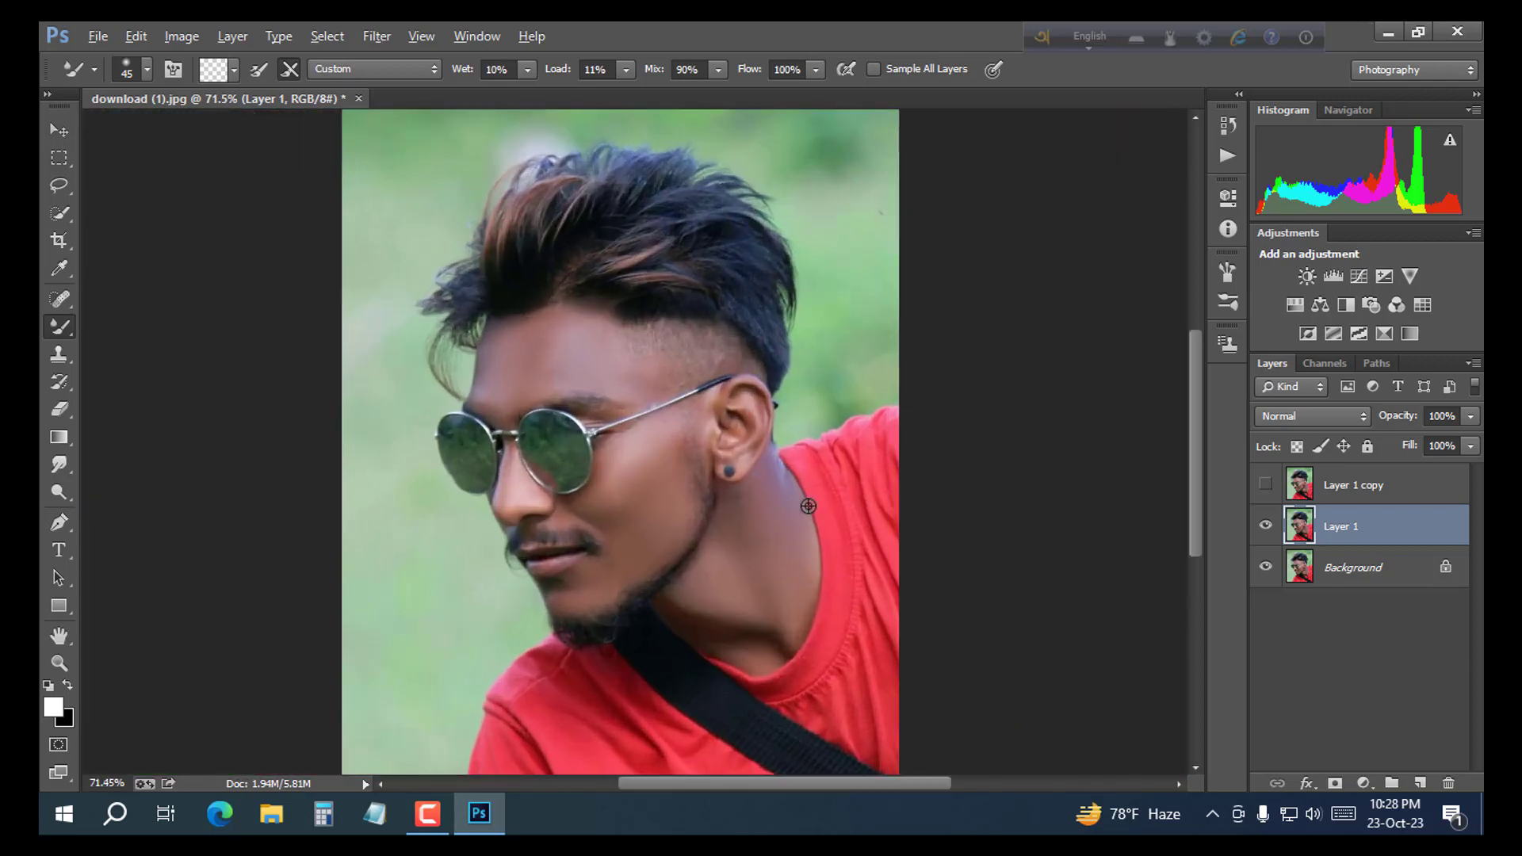
Step: Show Layer 1 copy again and apply a High Pass filter with a 1.8-pixel radius to it
left_click(1267, 487)
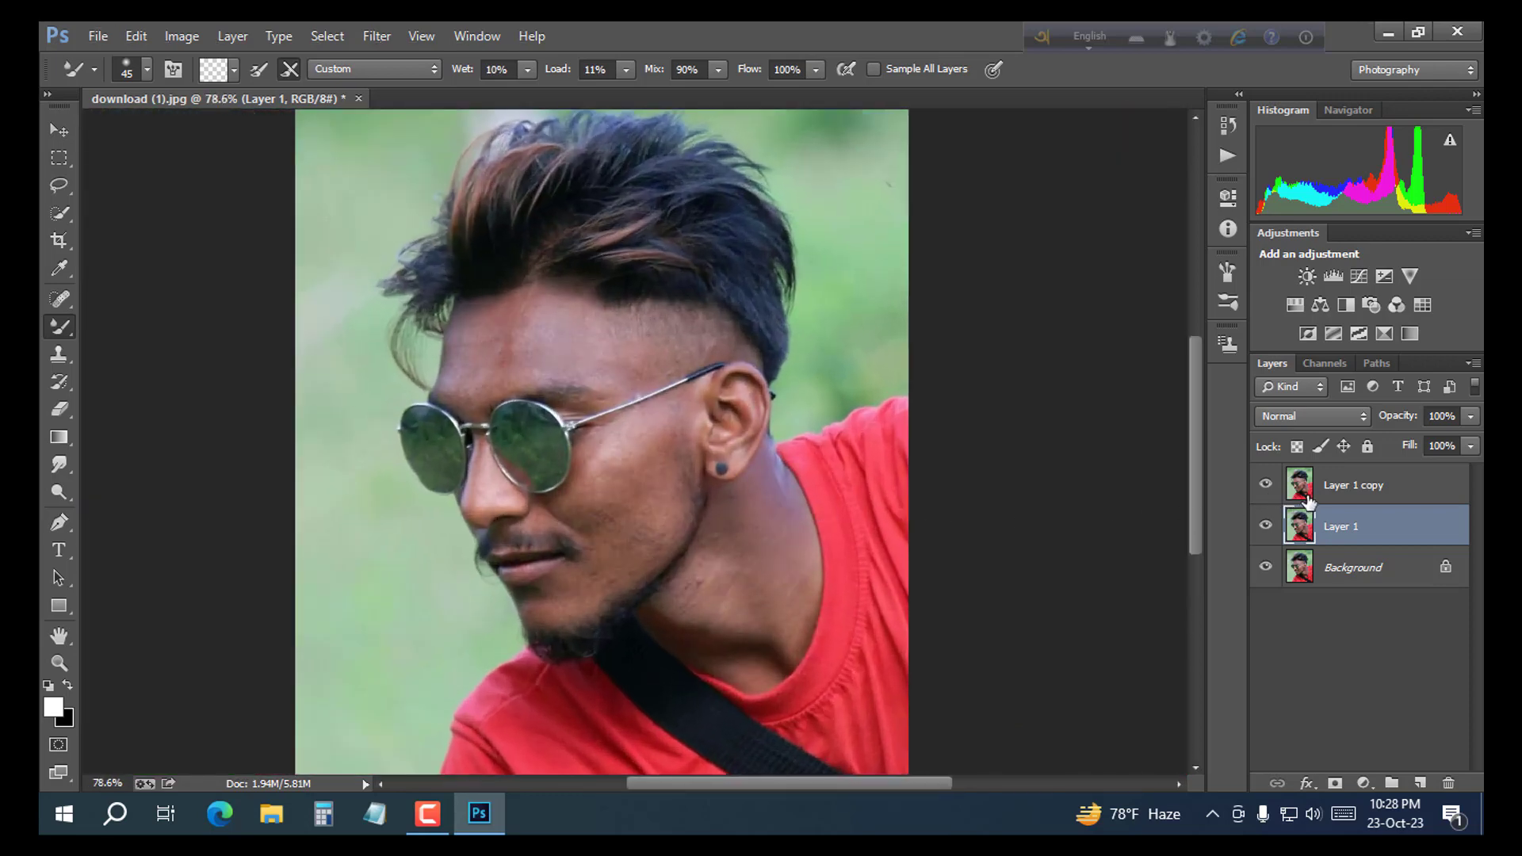
left_click(1307, 497)
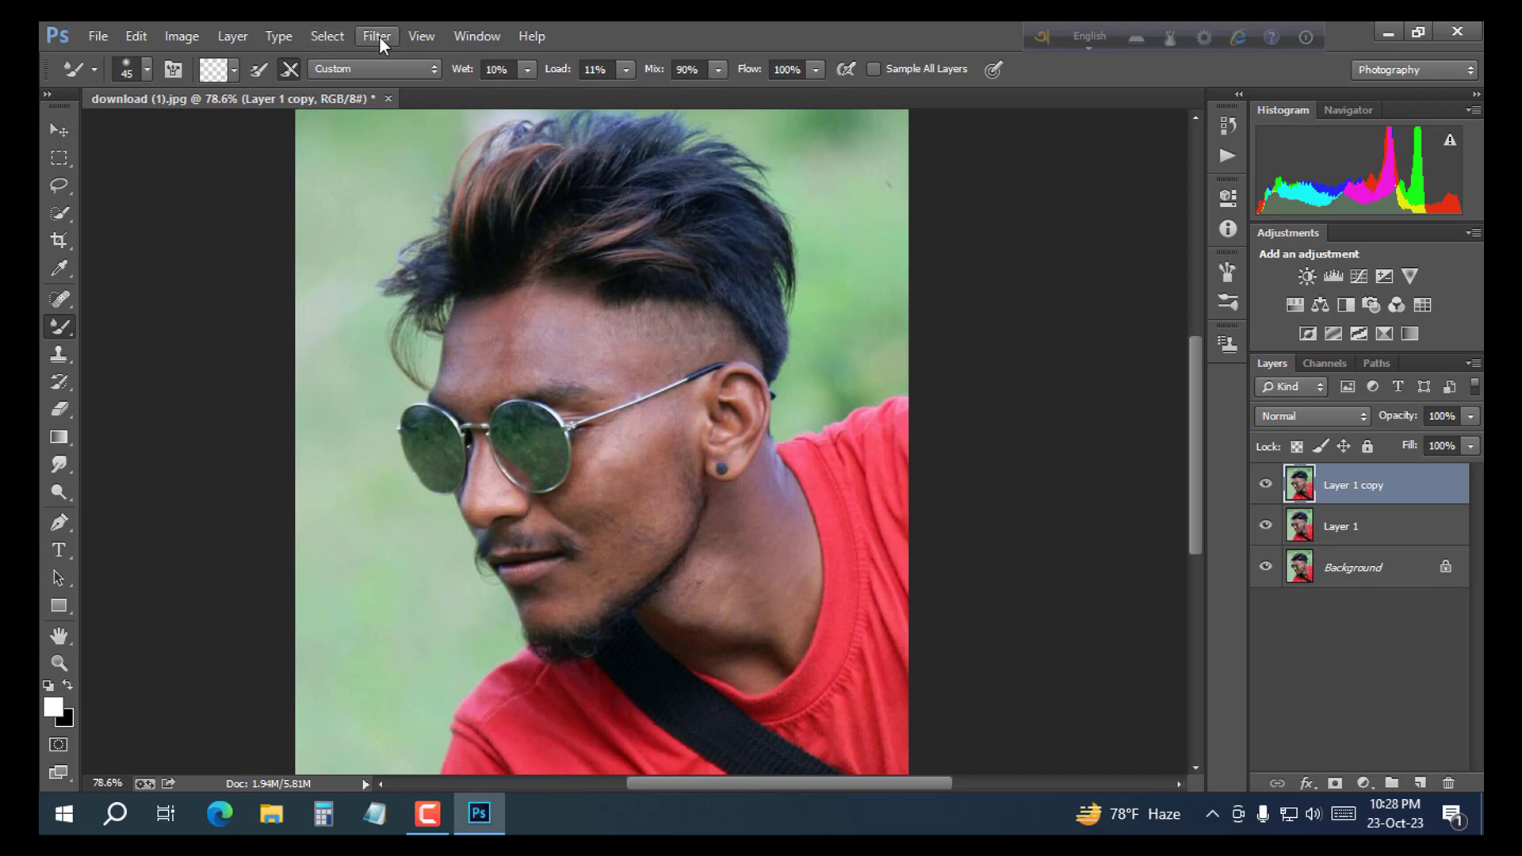
left_click(378, 36)
mouse_move(515, 431)
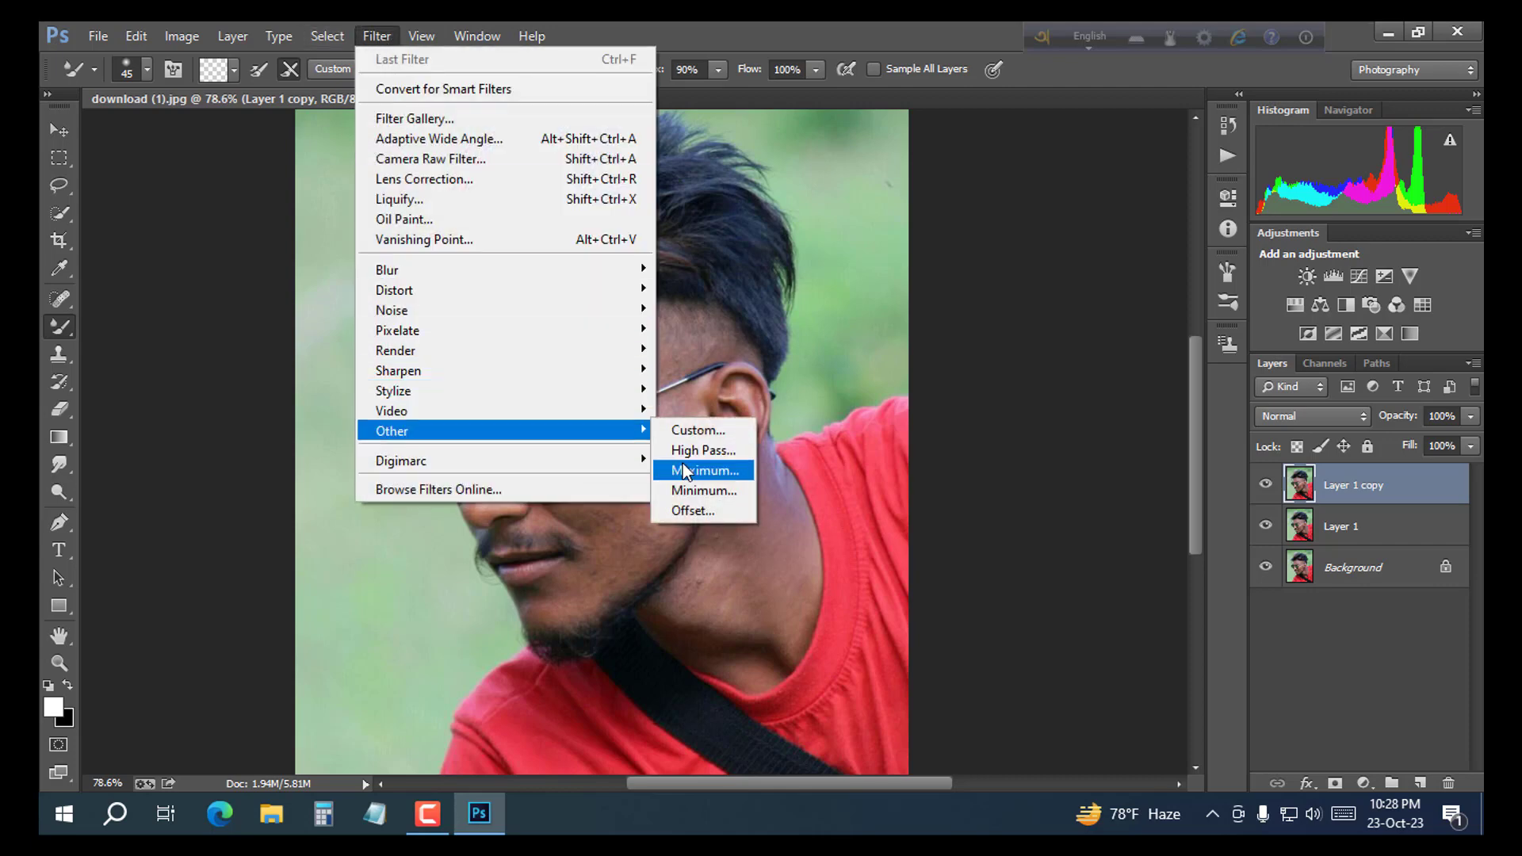
left_click(706, 450)
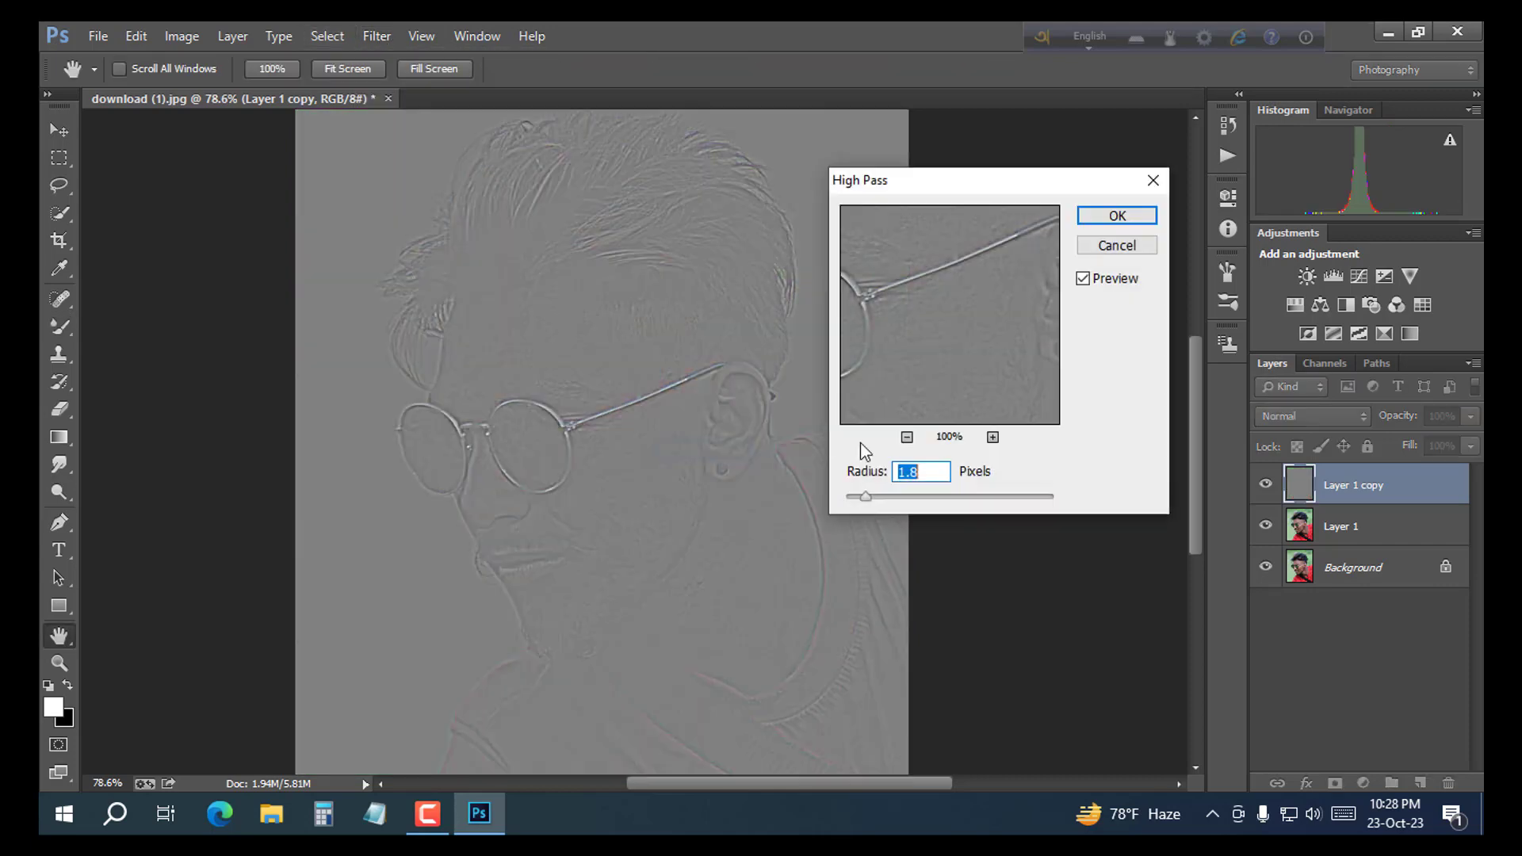
left_click(1107, 215)
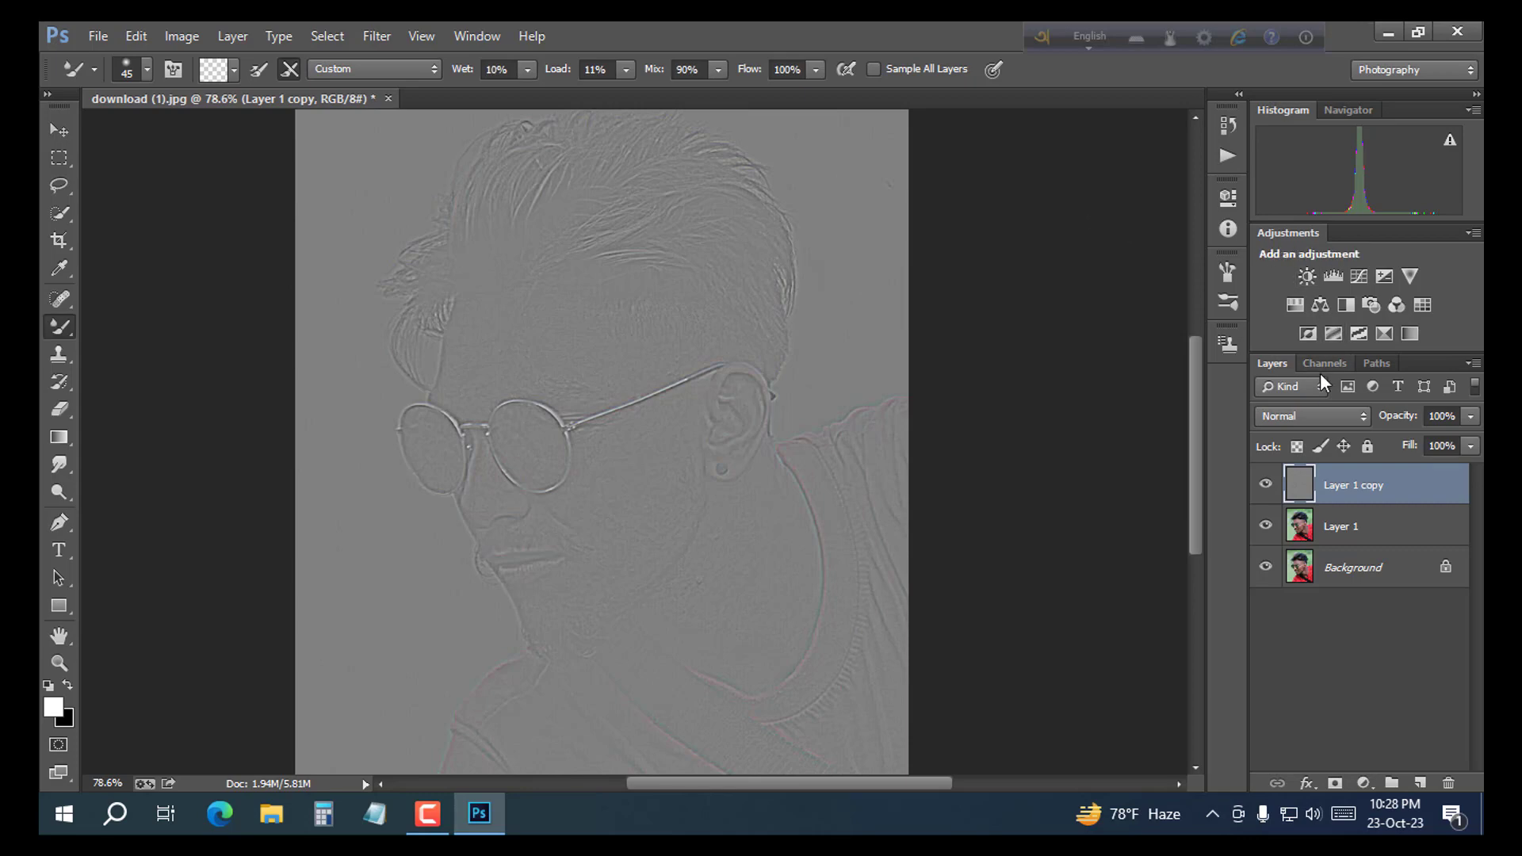
Step: Set Layer 1 copy's blending mode to Linear Light and its opacity to 89%
left_click(1323, 414)
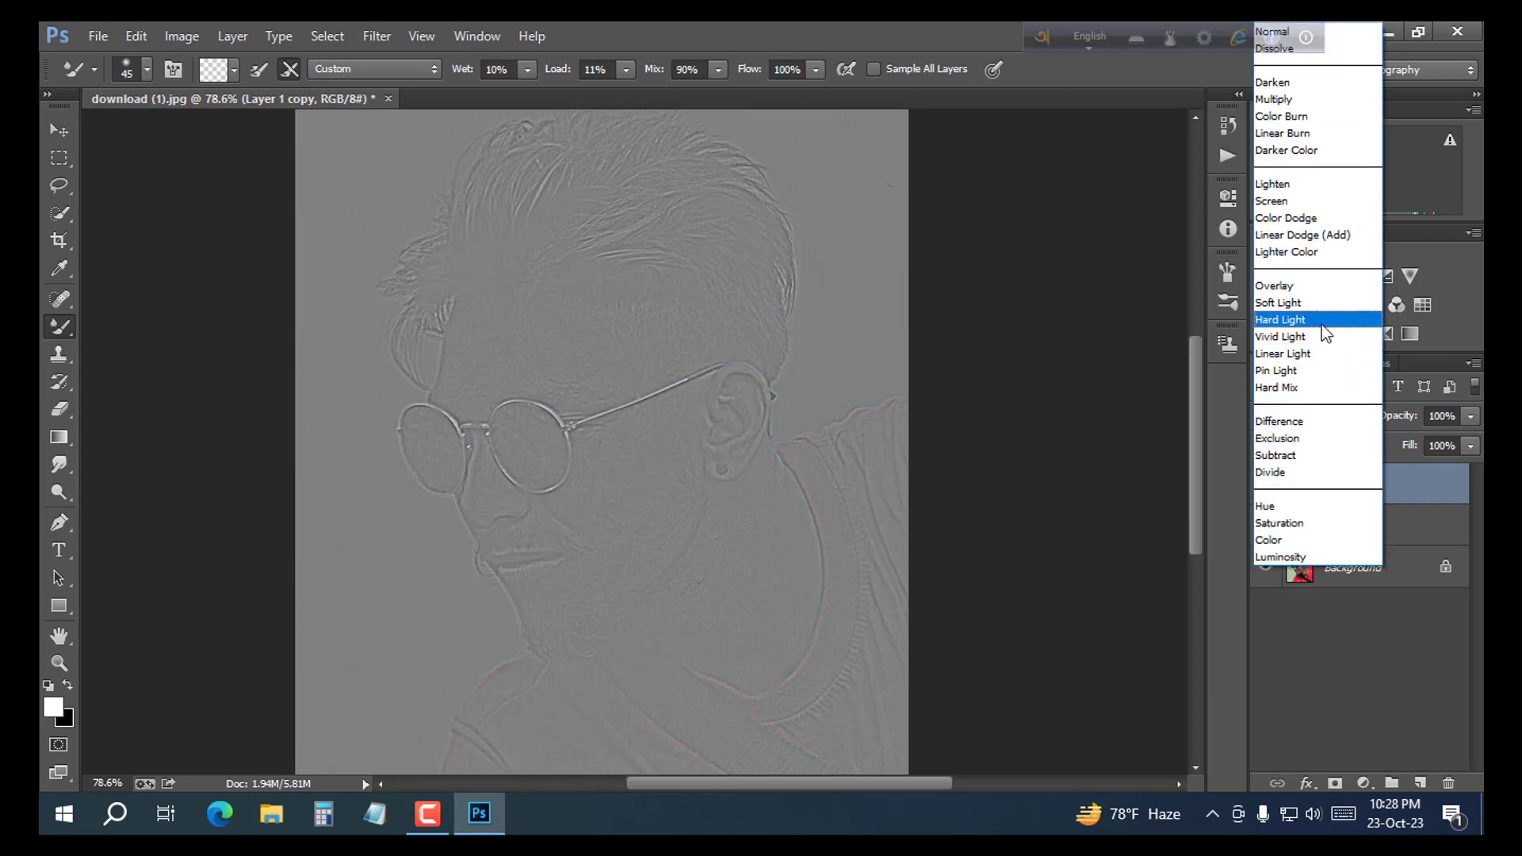
left_click(1319, 352)
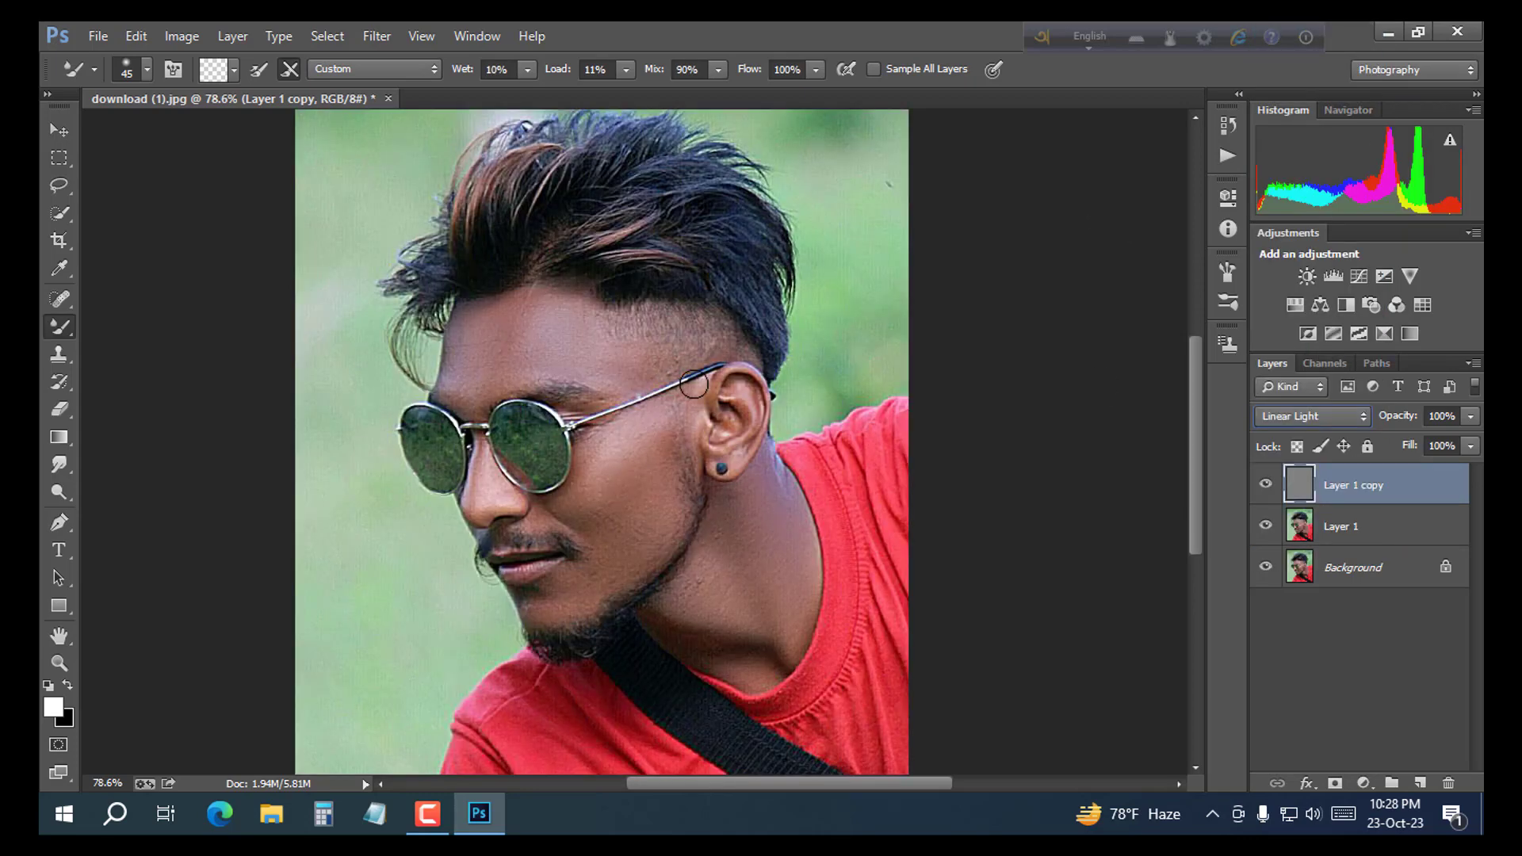
key("alt")
key("alt")
left_click_drag(1401, 423, 1390, 428)
left_click(428, 814)
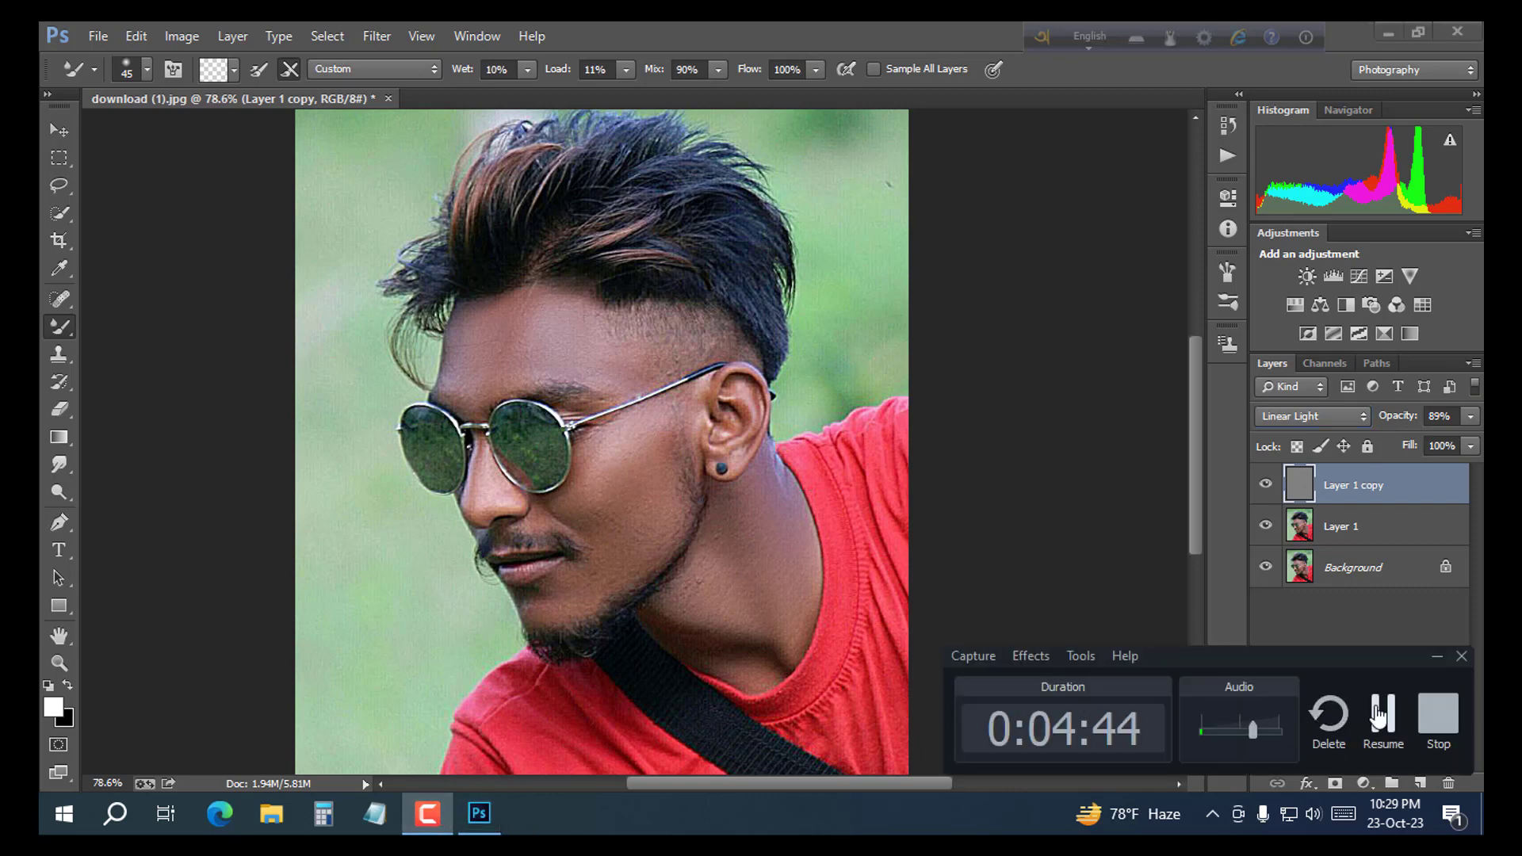
left_click(1379, 715)
scroll(700, 464, "up", 2)
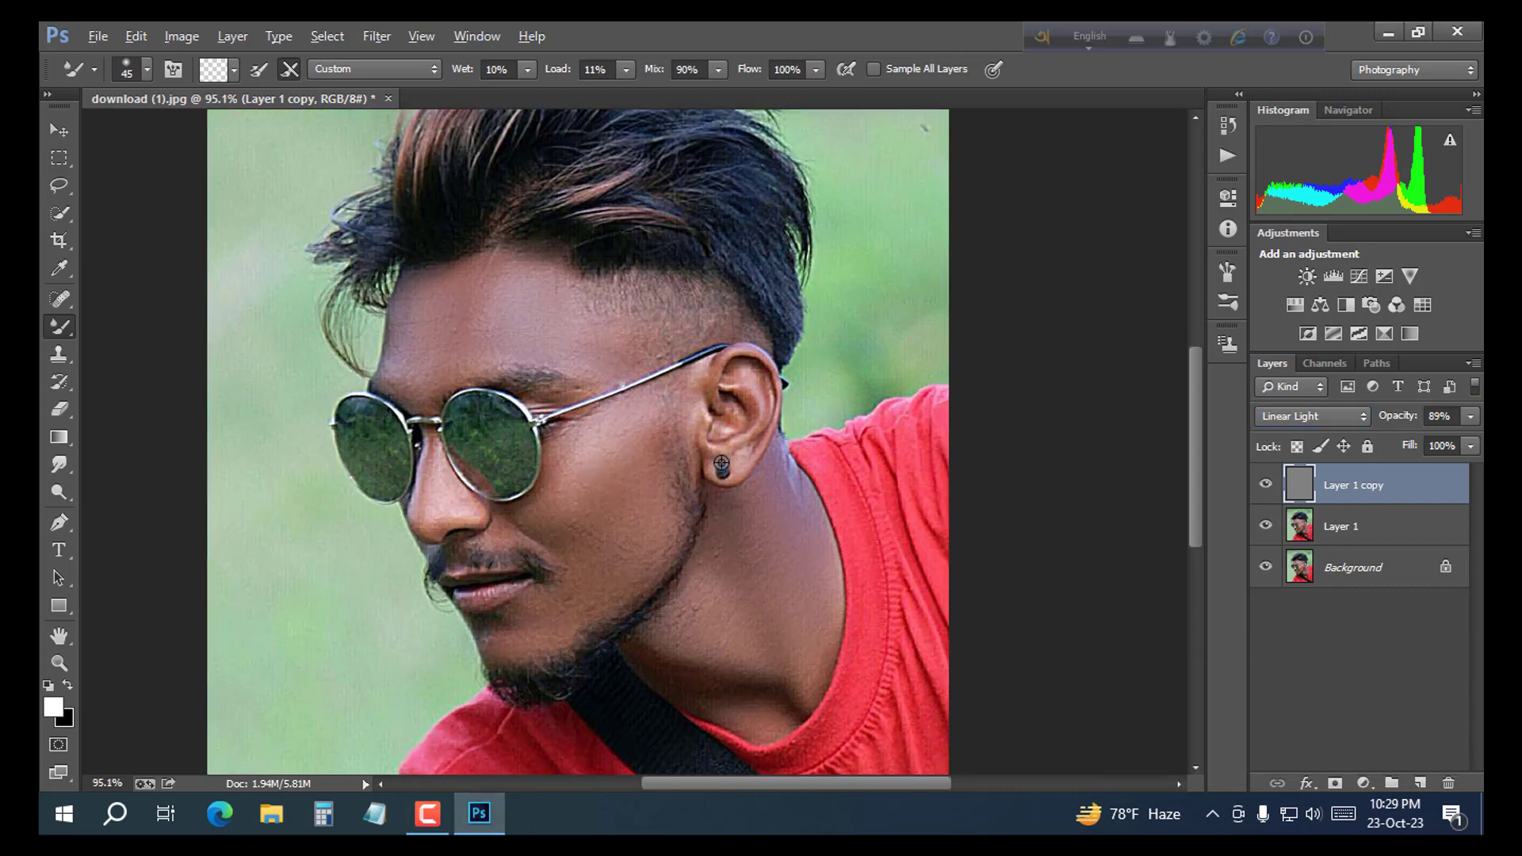
key("alt")
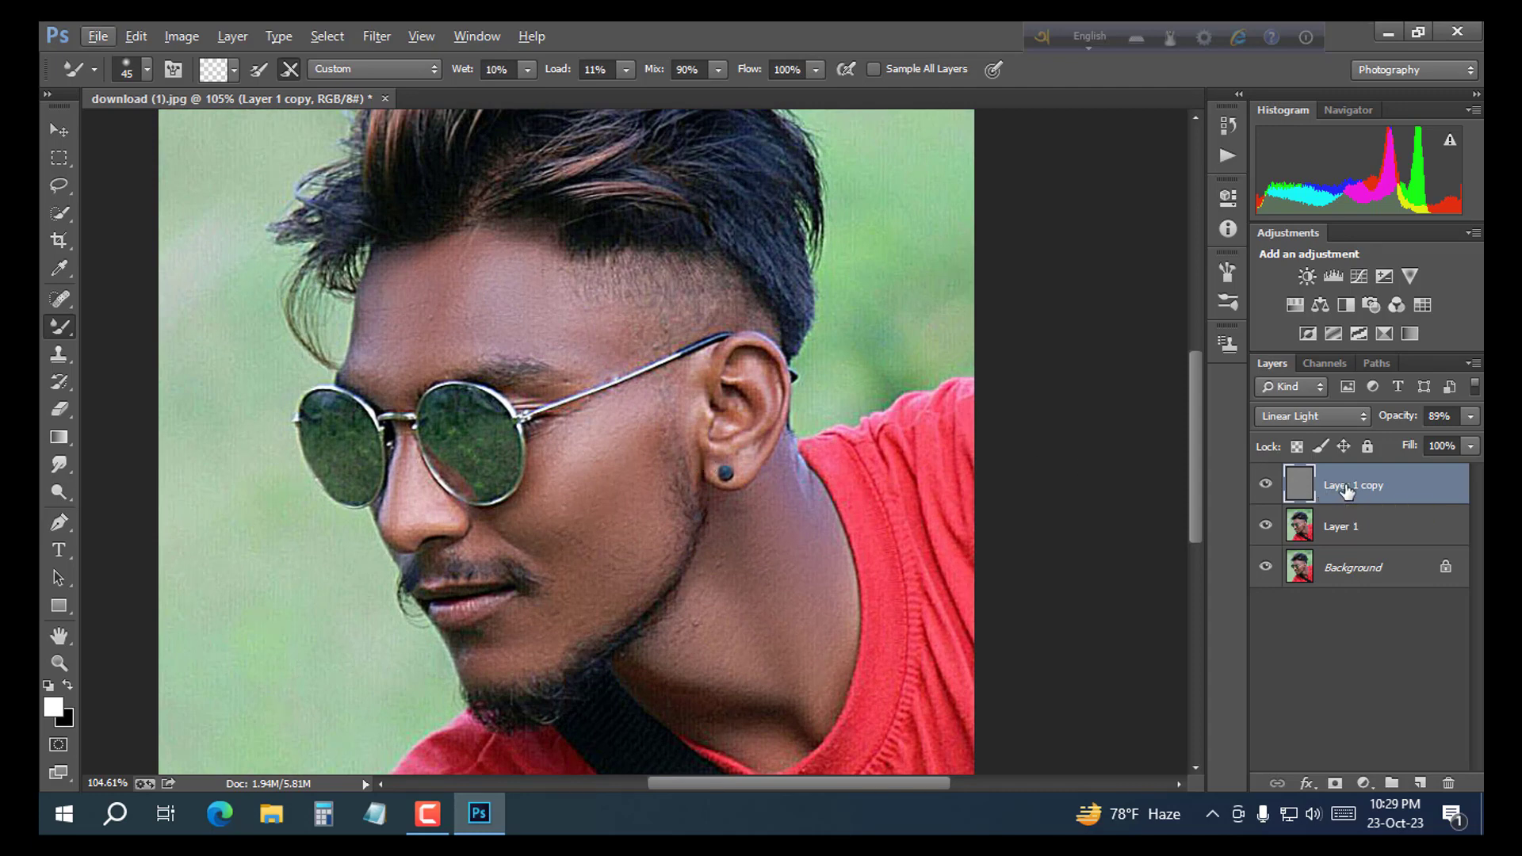
key("ctrl+shift+alt+e")
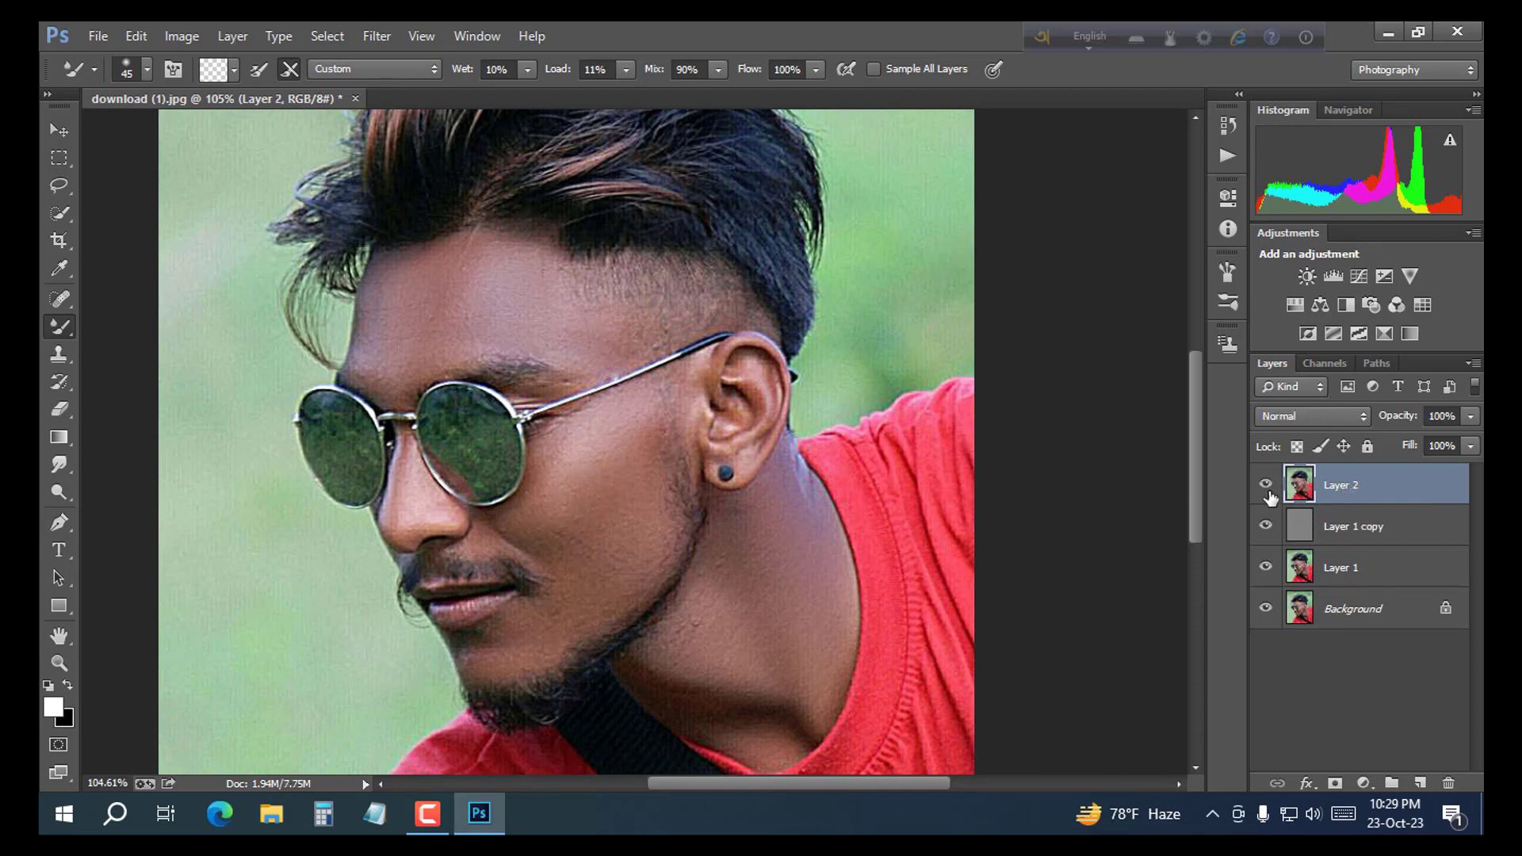
scroll(1148, 516, "down", 3)
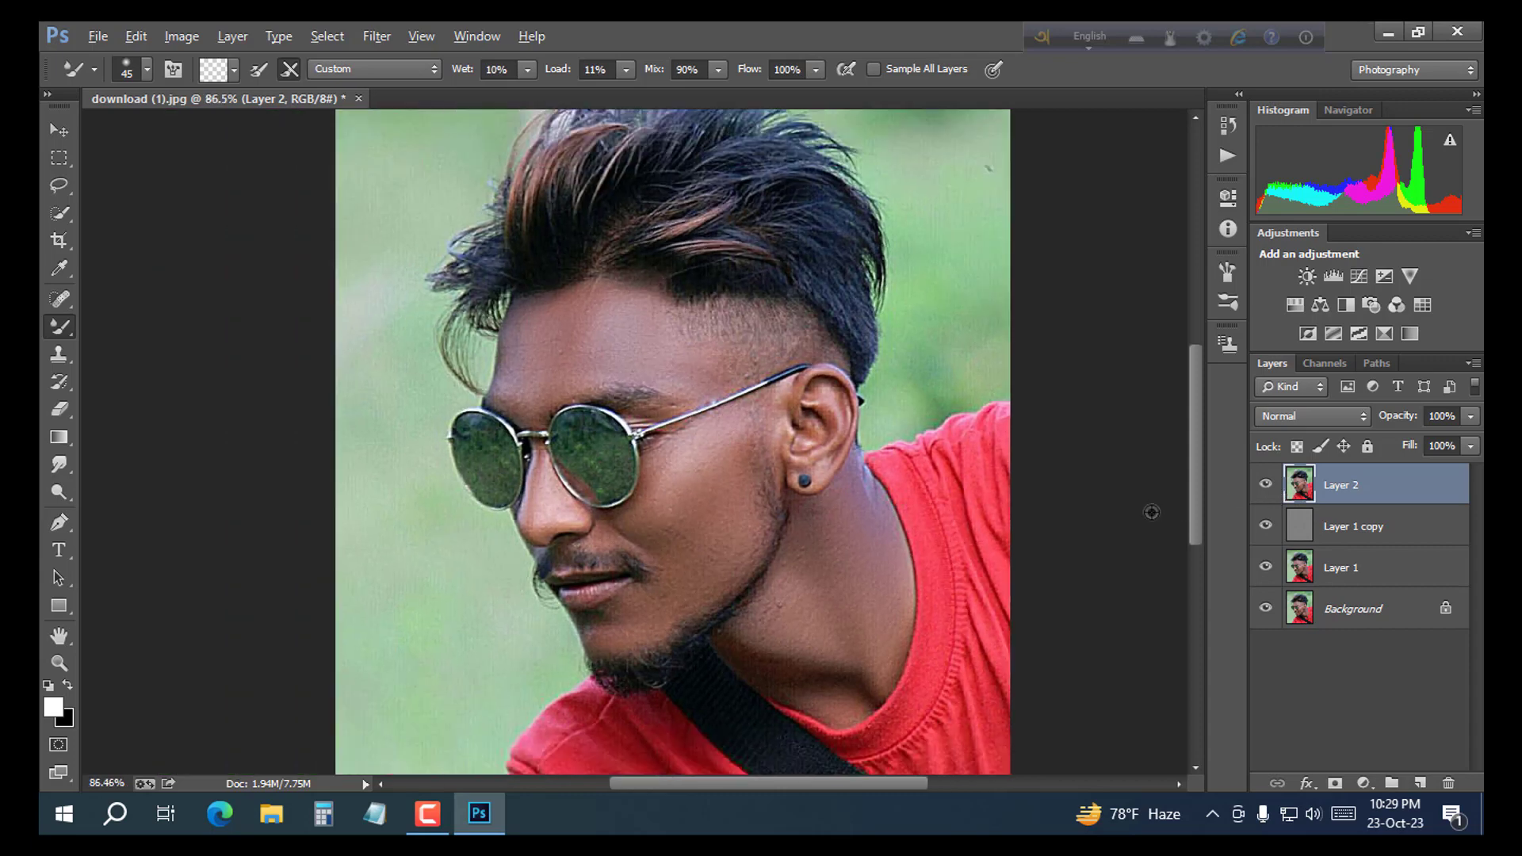
left_click(1357, 531)
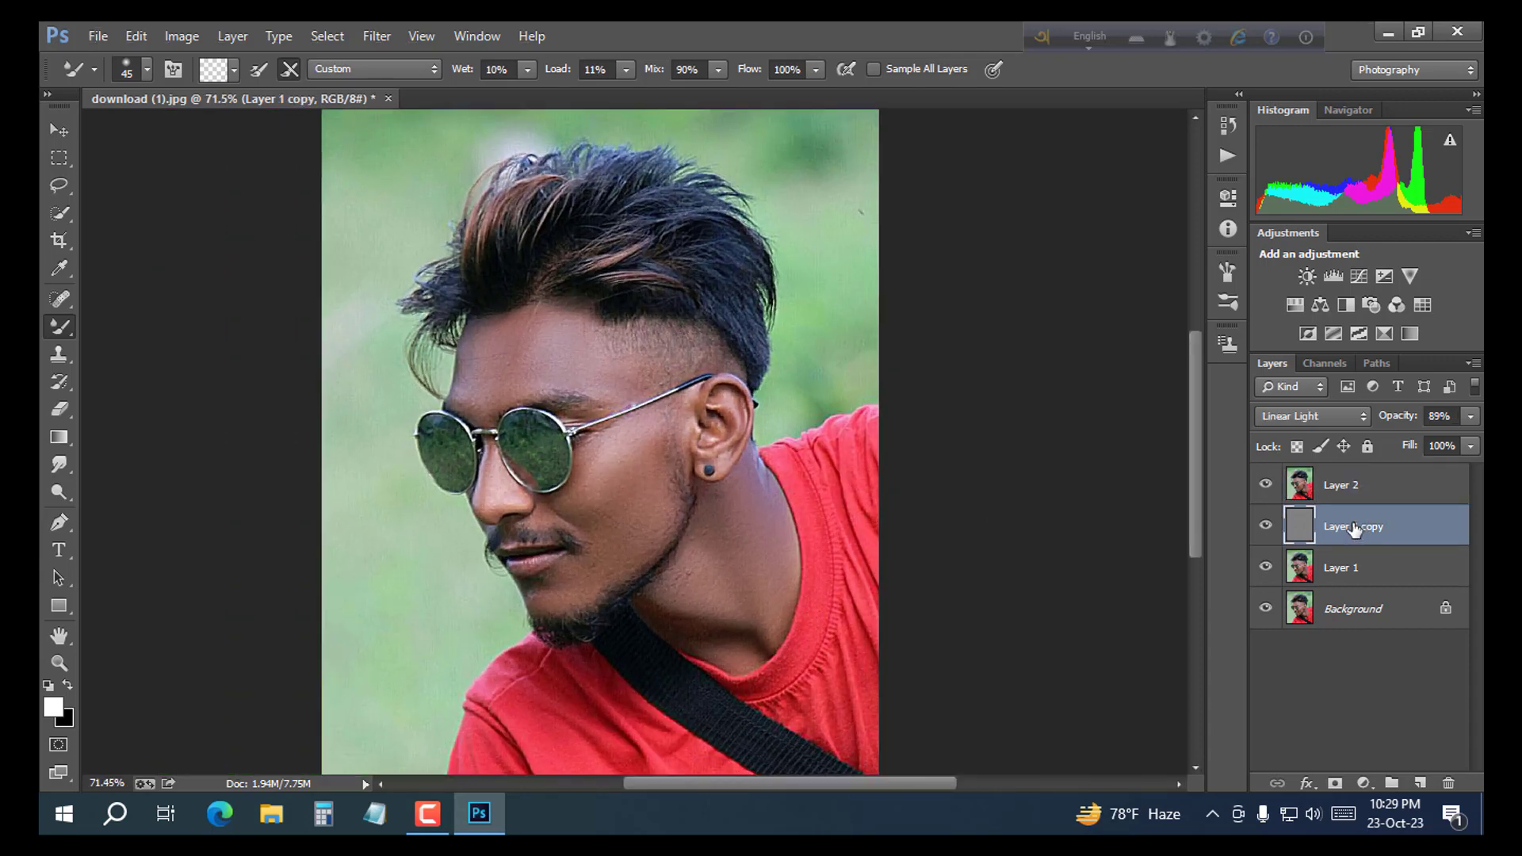
left_click(1380, 484)
left_click(1449, 783)
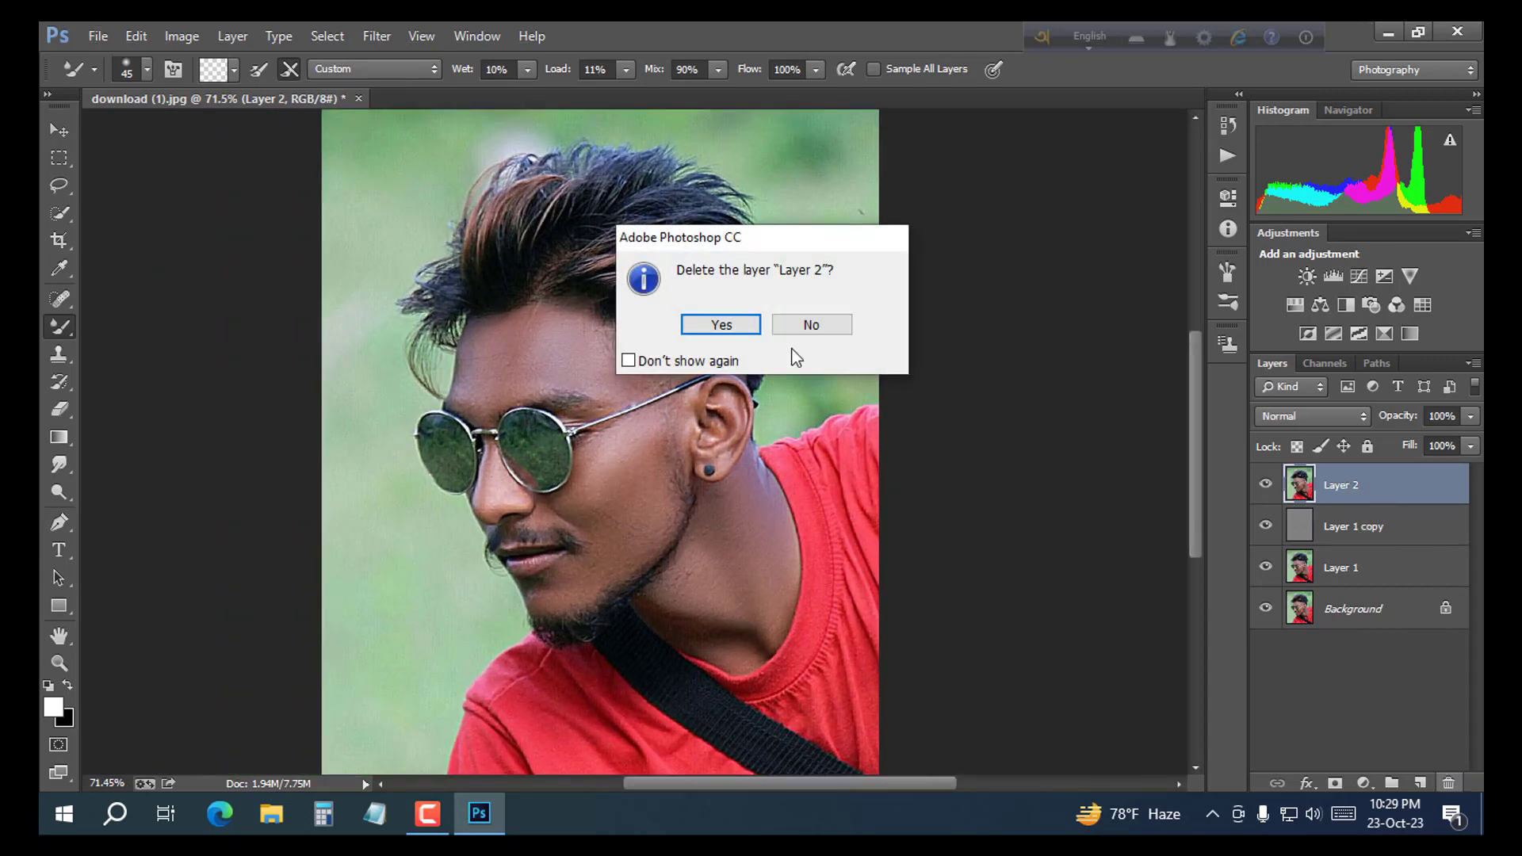
left_click(726, 325)
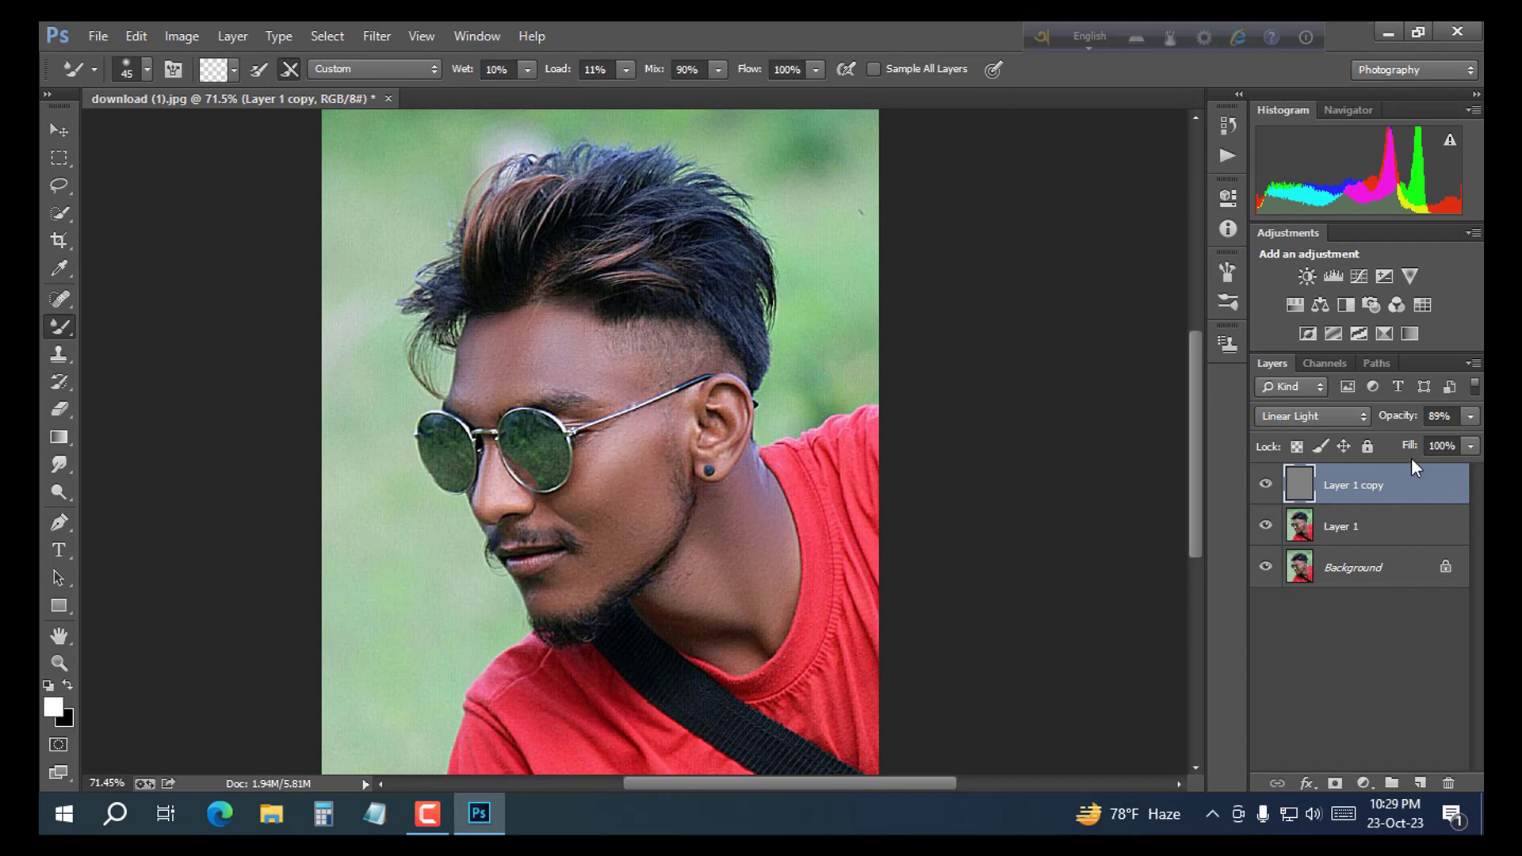
Step: Lower the opacity of Layer 1 copy slightly and stamp all visible layers into a new layer on top
left_click_drag(1398, 426, 1386, 424)
key("Return")
key("ctrl+shift+alt+e")
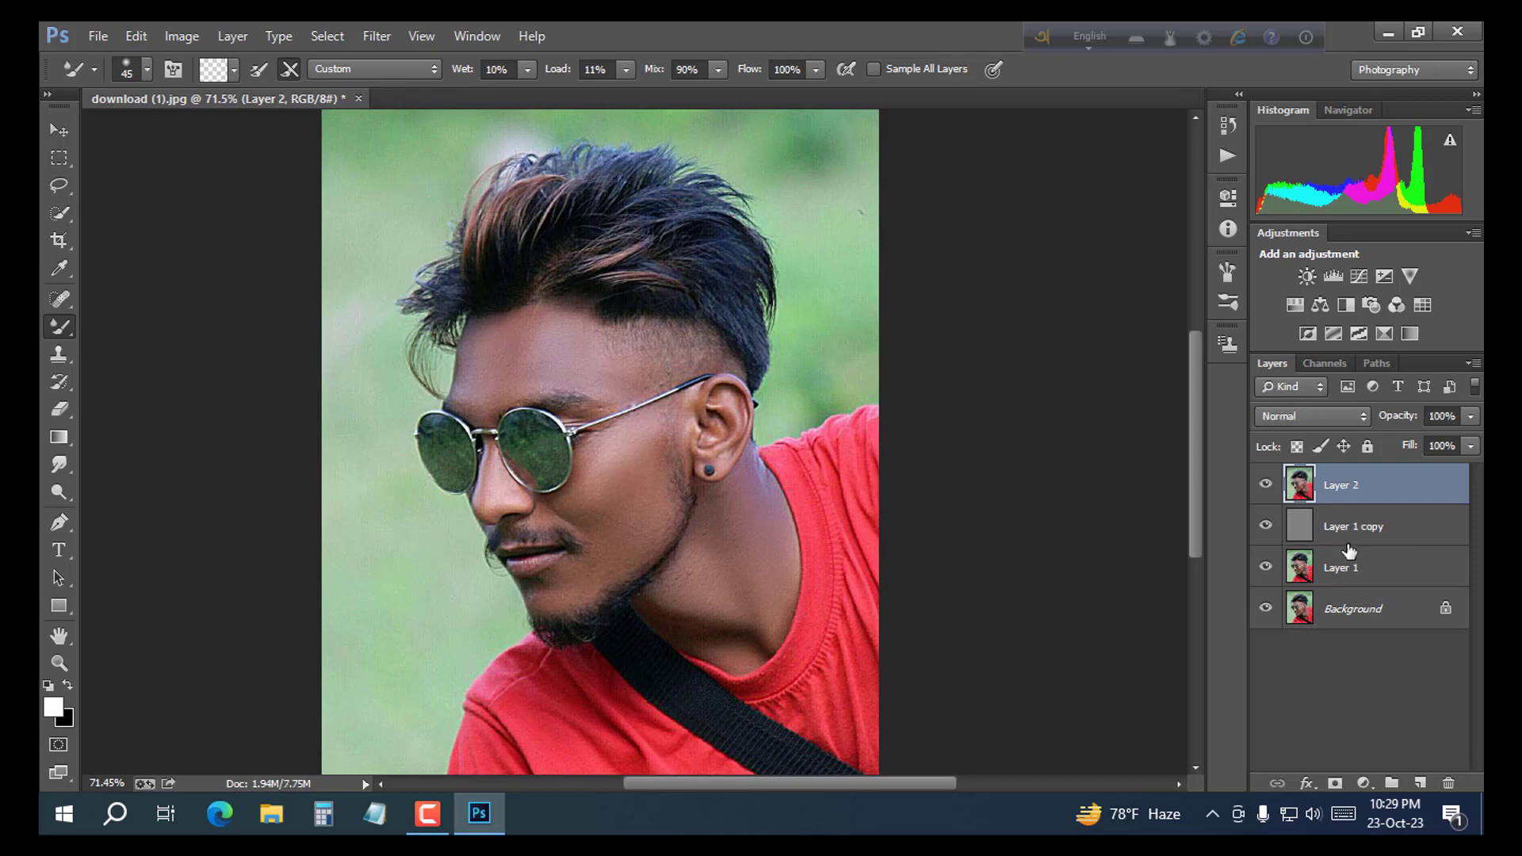
left_click(1422, 784)
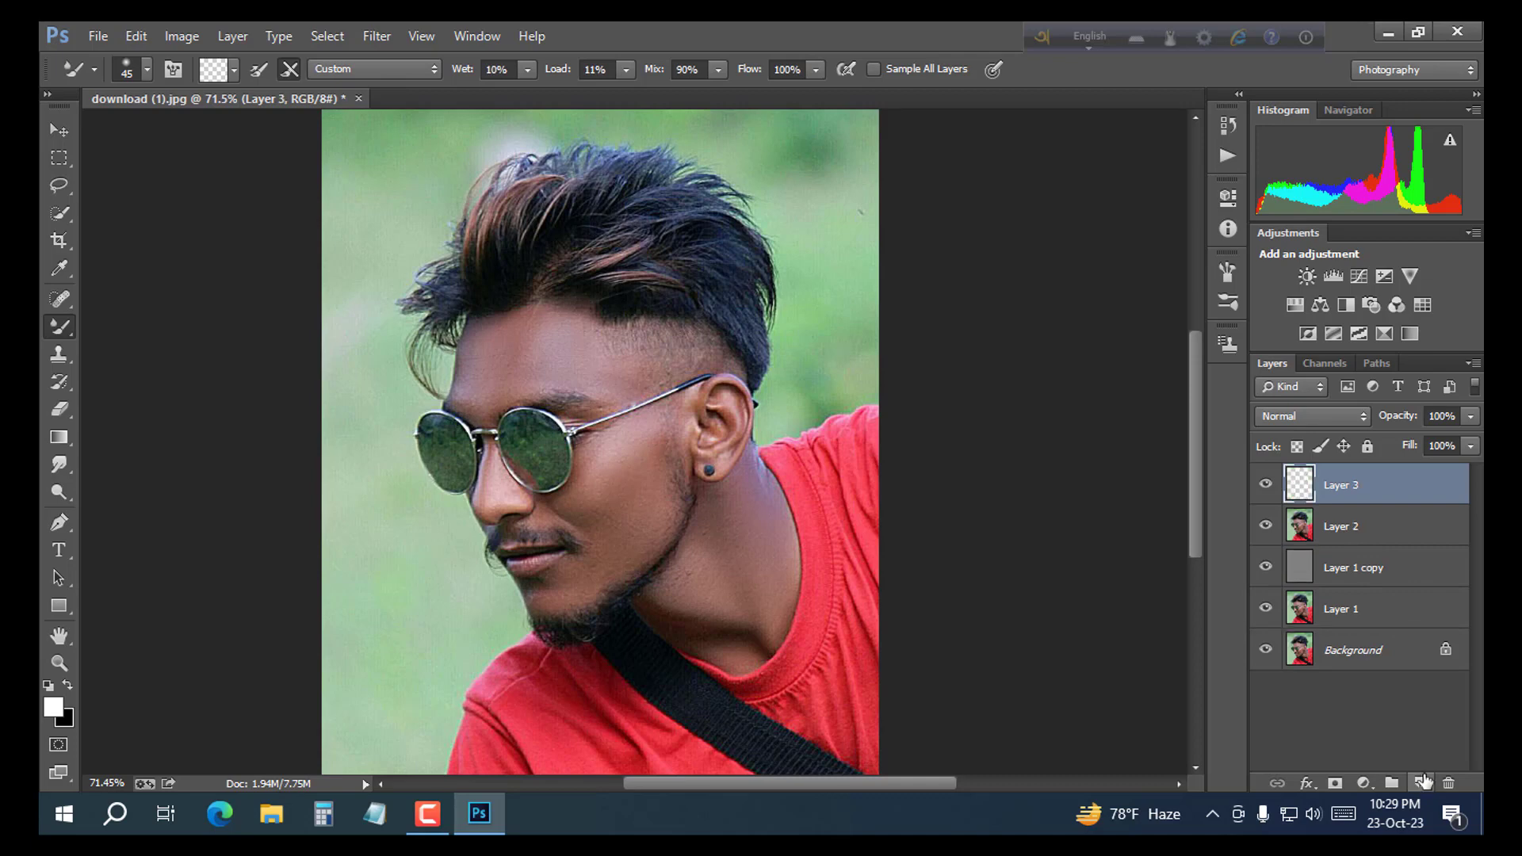
left_click(1448, 785)
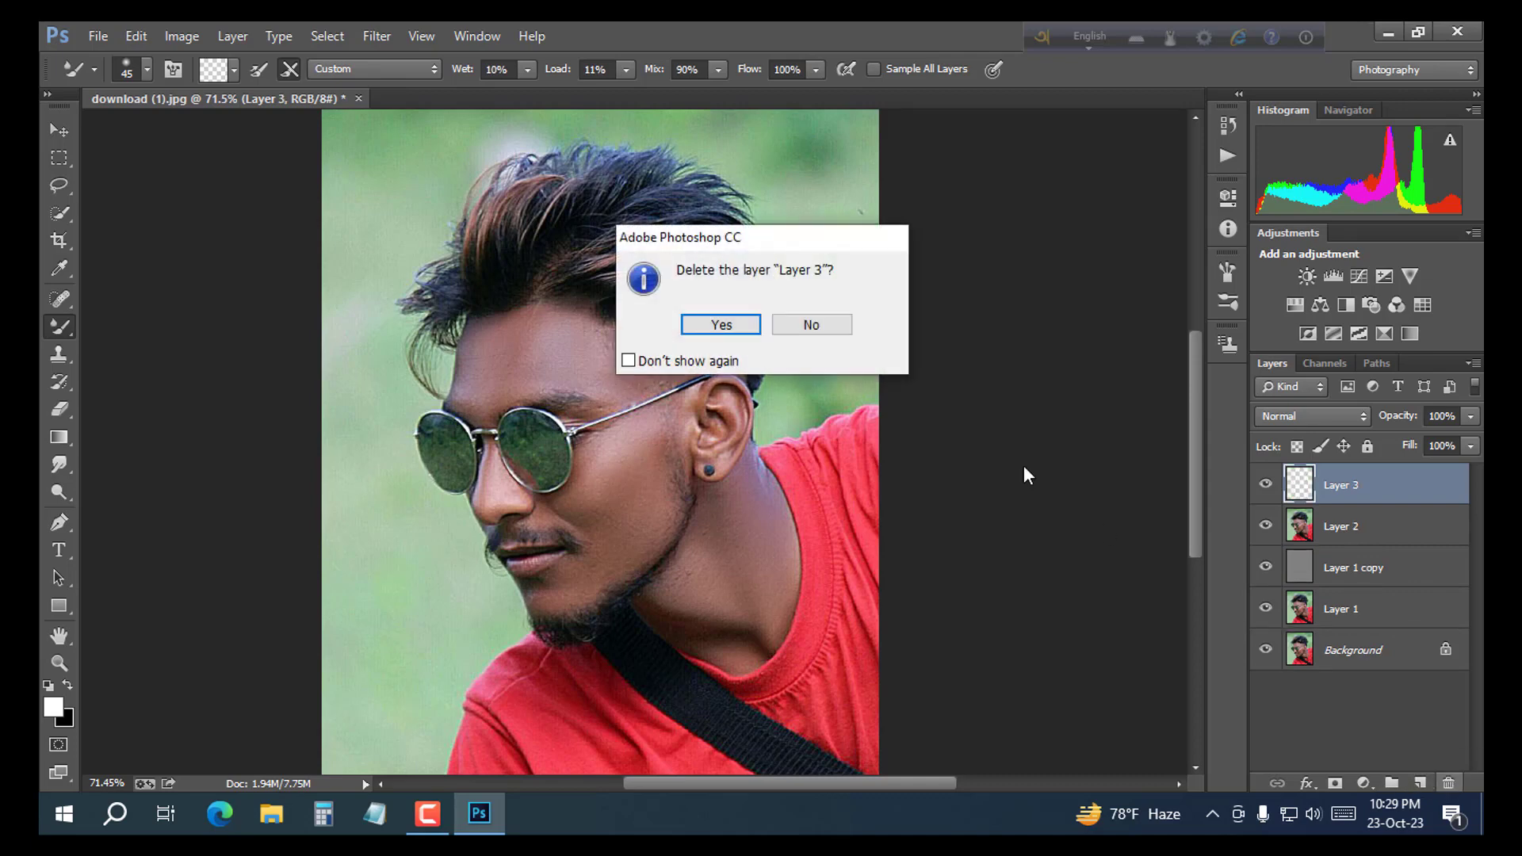
left_click(717, 326)
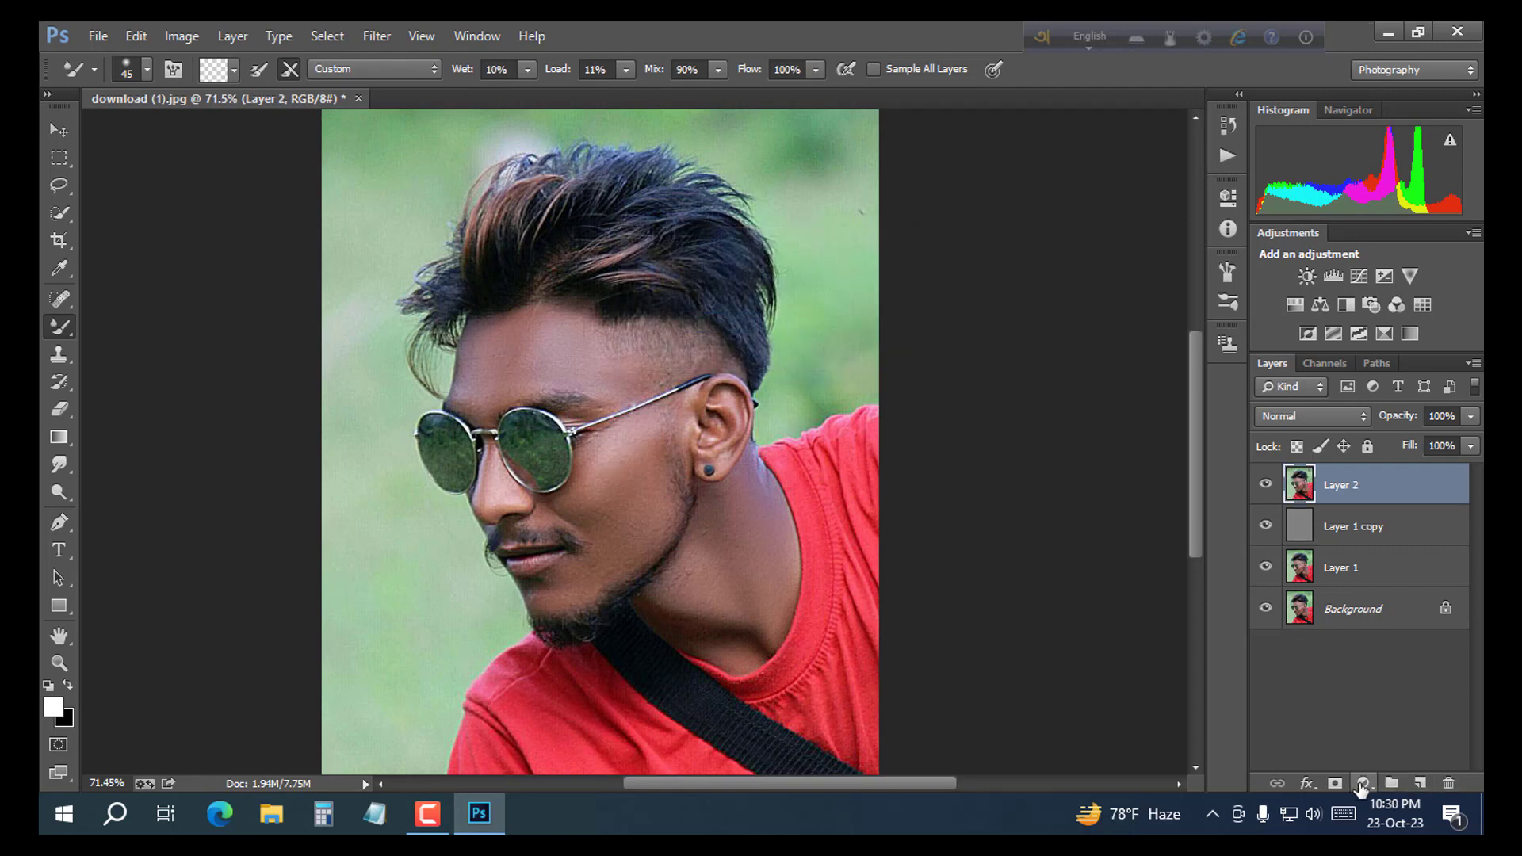
Step: Add a white (ffffff) Solid Color fill layer above Layer 2 and invert its mask to black
left_click(1362, 785)
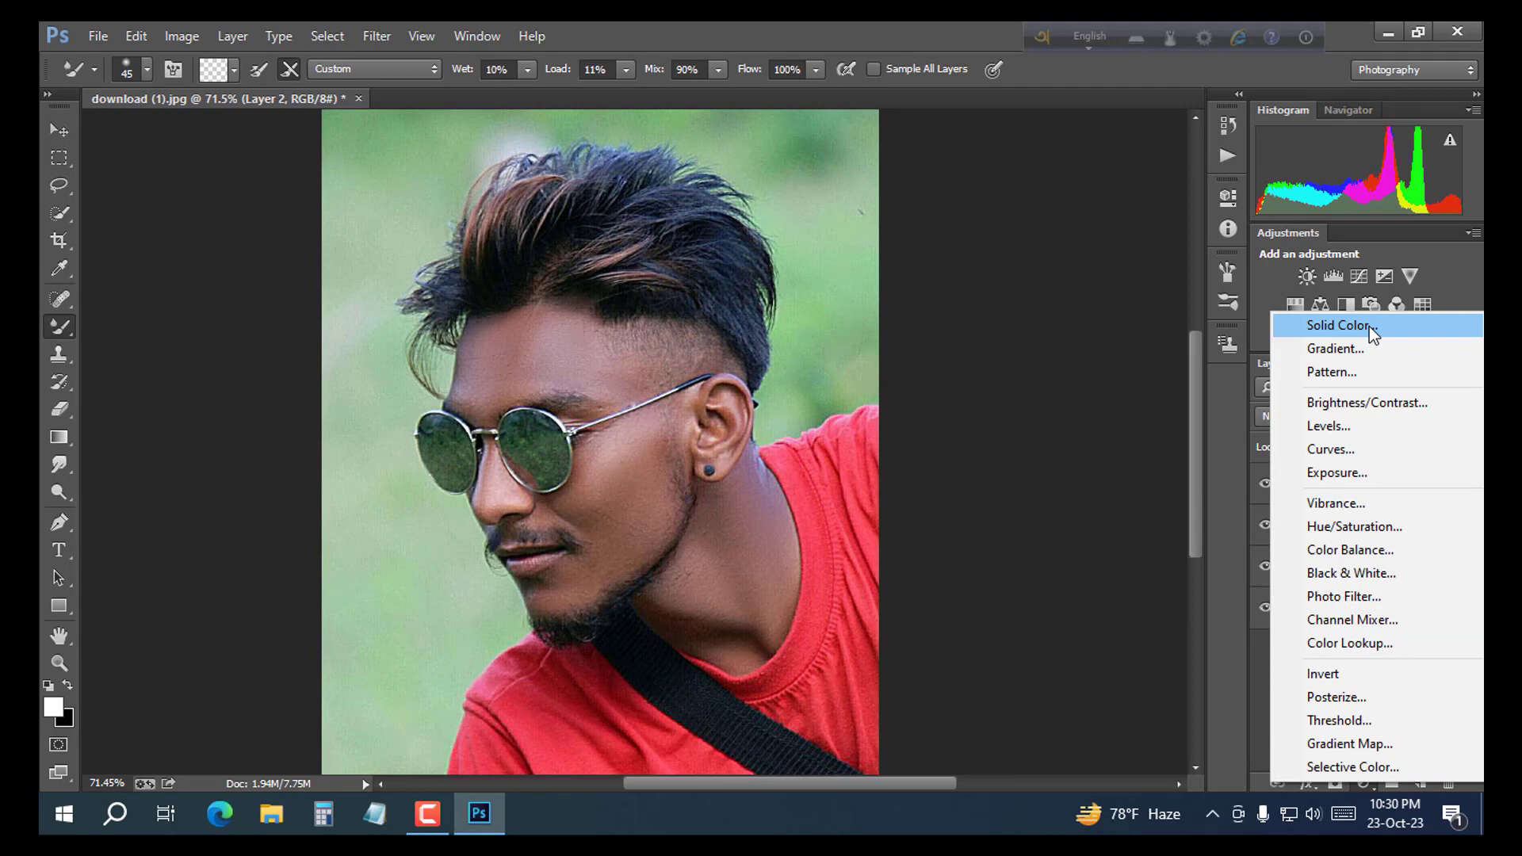
left_click(1368, 325)
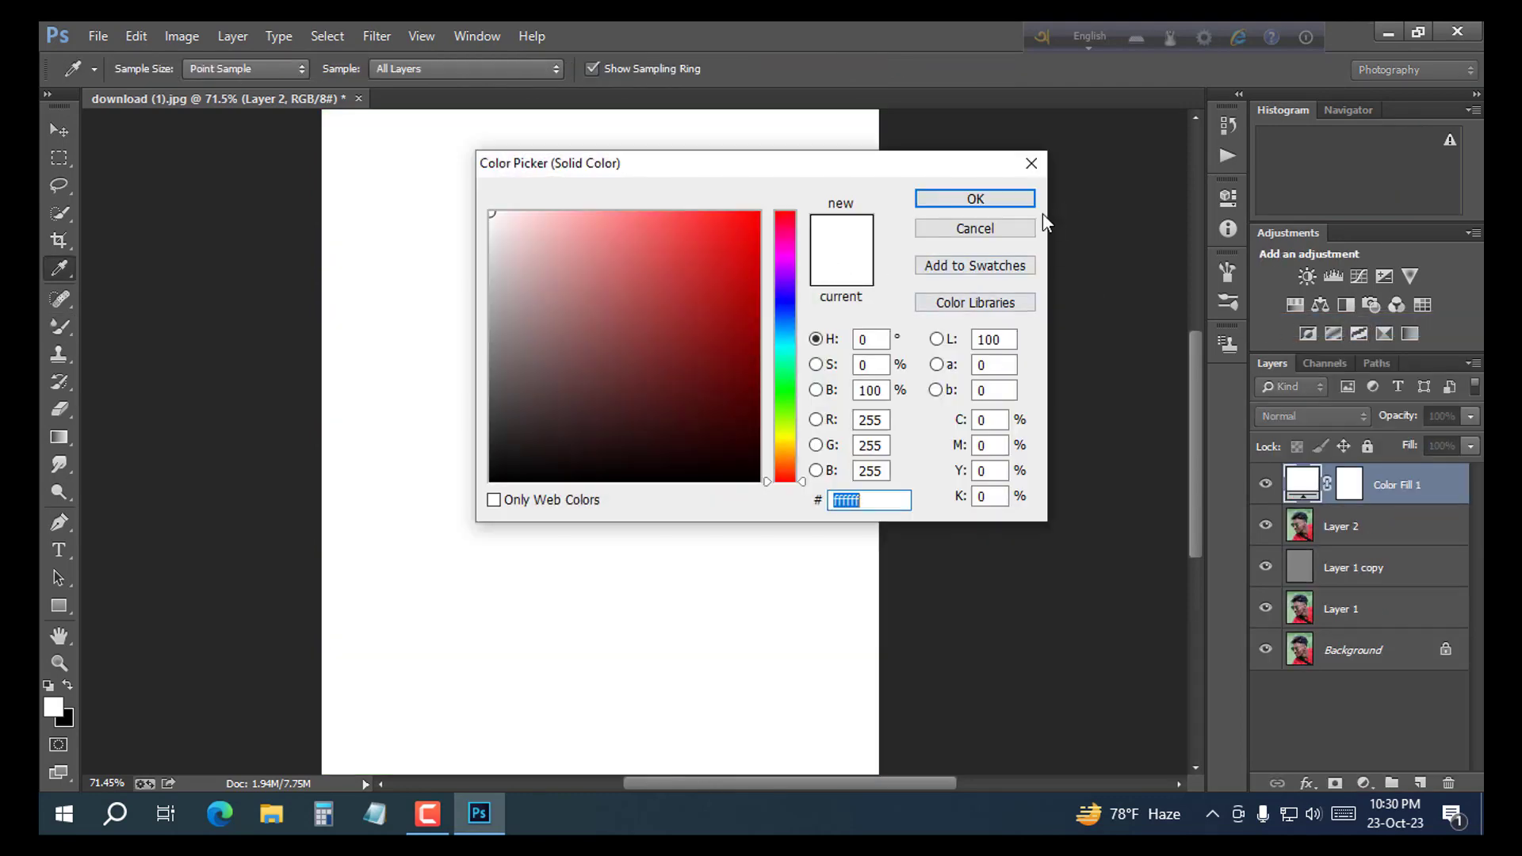
left_click(975, 199)
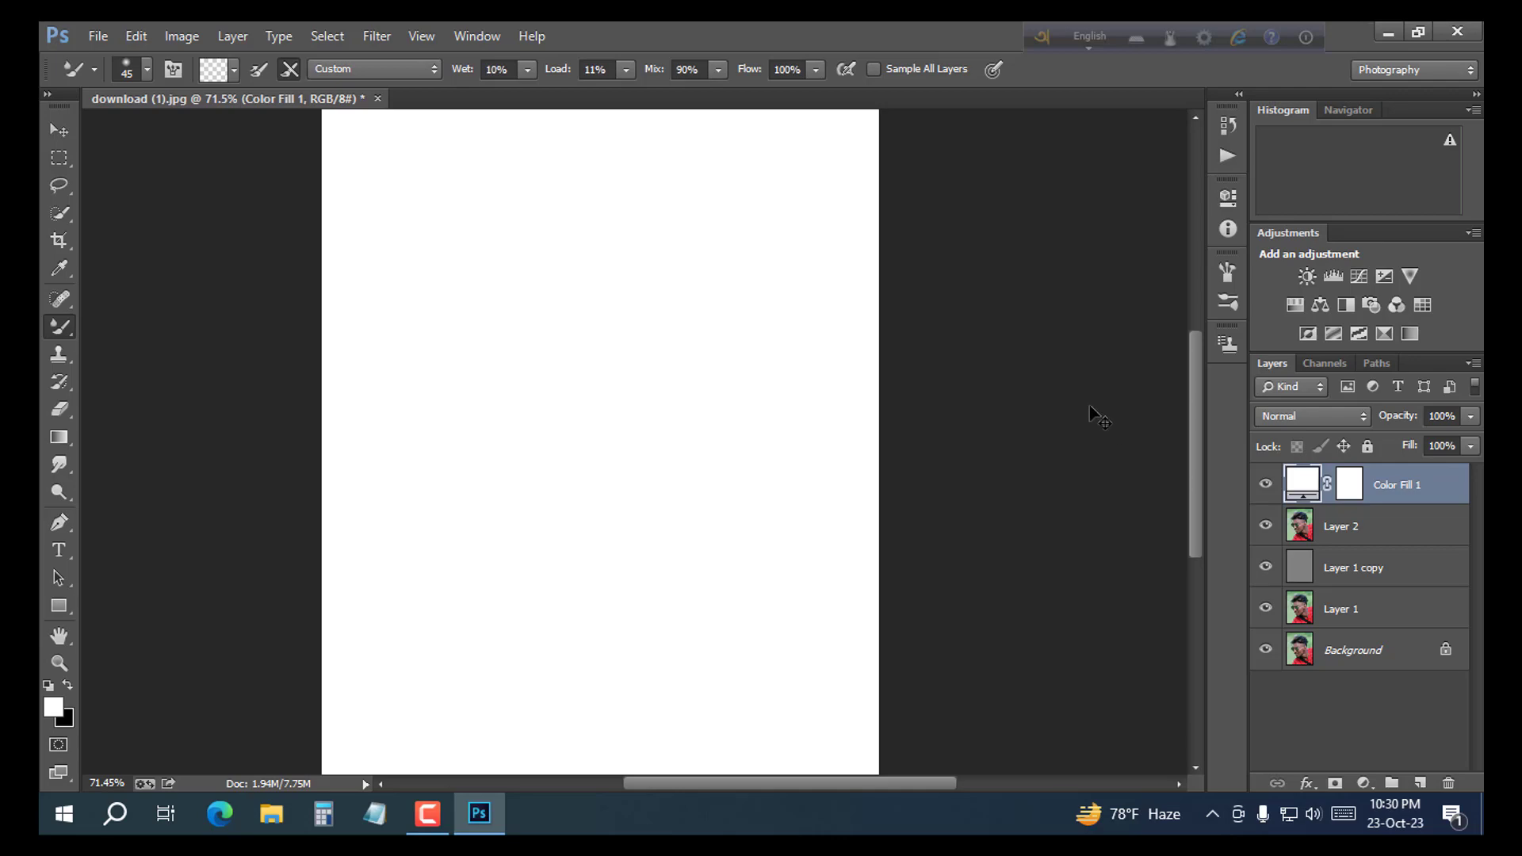
left_click(1349, 484)
key("ctrl+i")
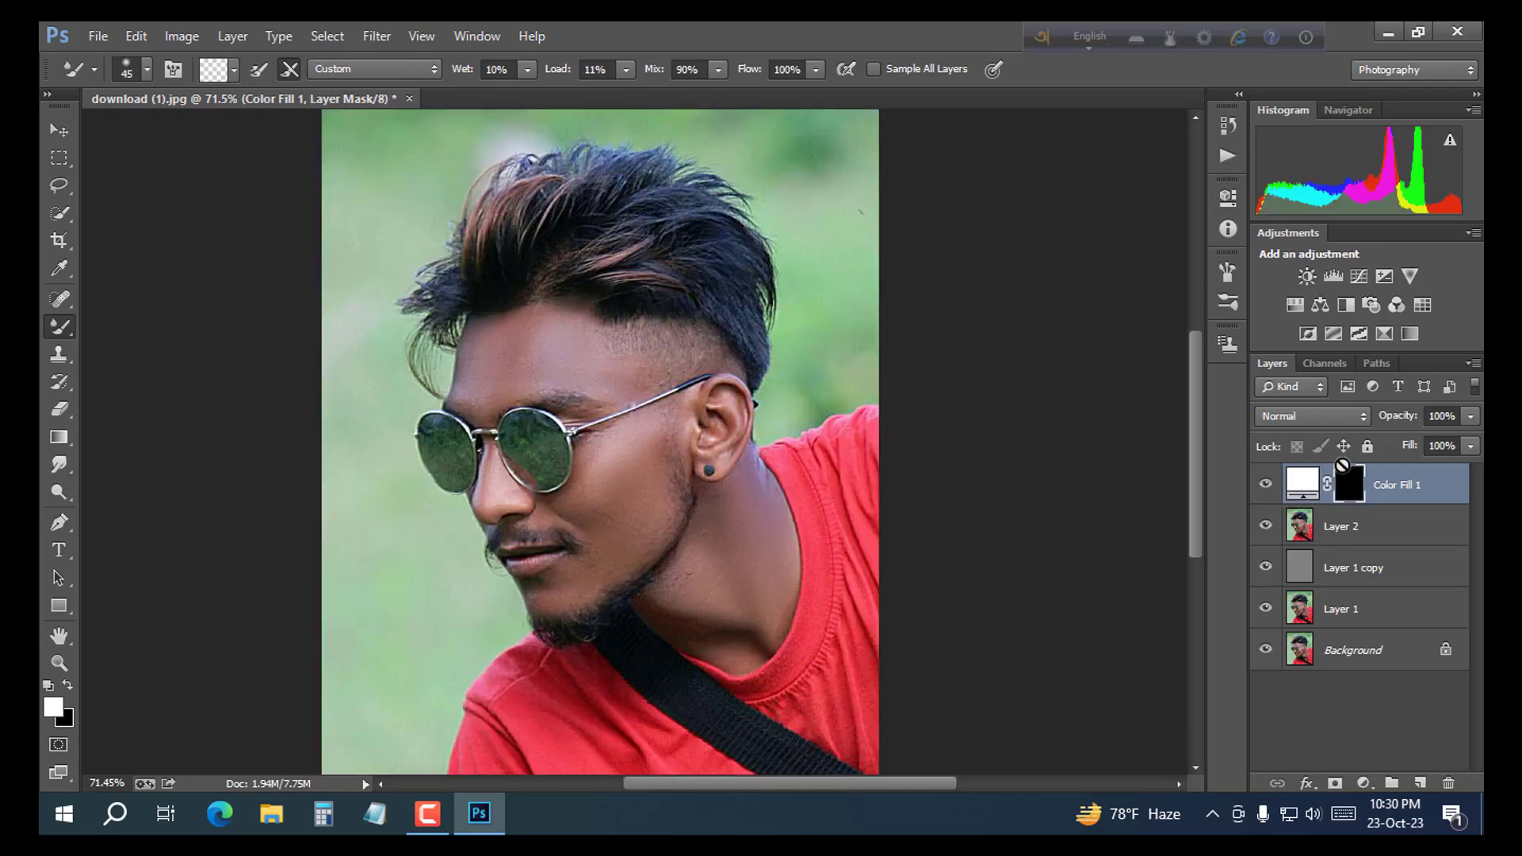
Step: Switch to the regular Brush tool and set the white fill layer's blending mode to Soft Light
scroll(577, 434, "up", 2)
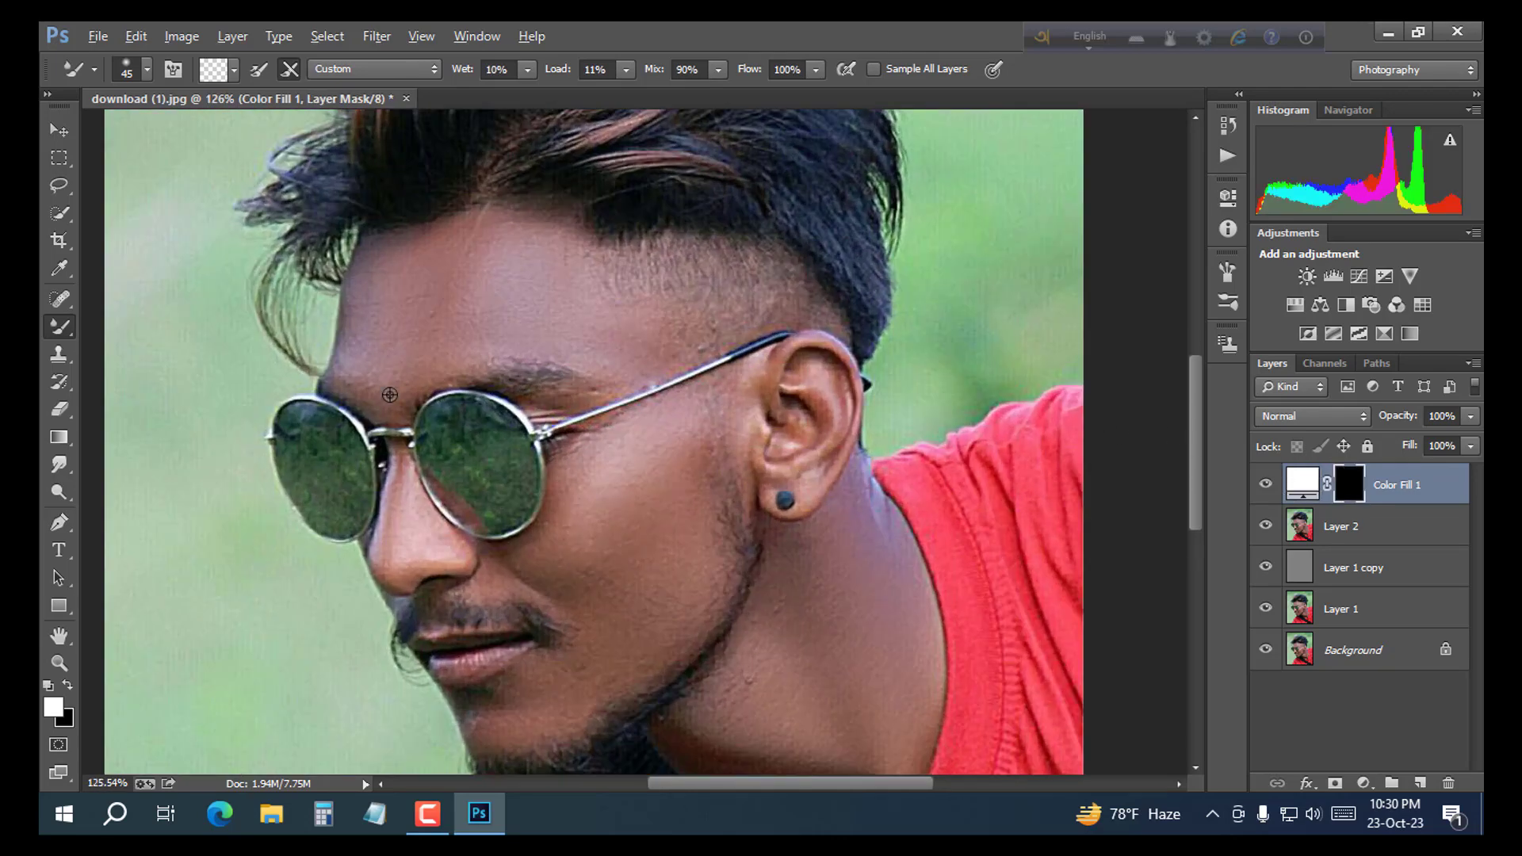
right_click(59, 331)
left_click(123, 324)
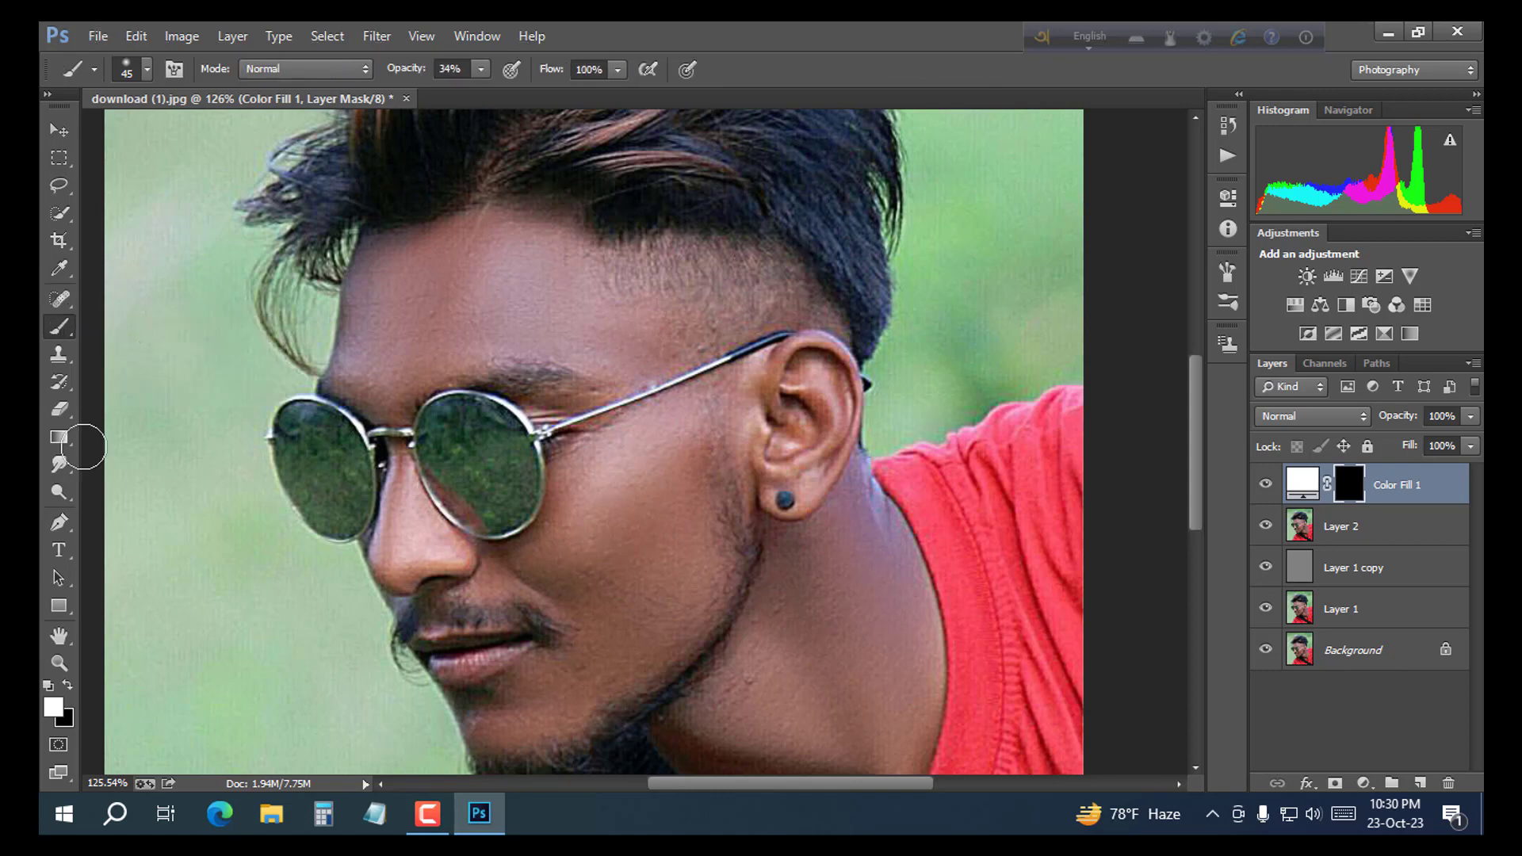
mouse_move(650, 500)
left_mouse_down()
mouse_move(589, 545)
mouse_move(624, 486)
mouse_move(574, 517)
mouse_move(619, 470)
mouse_move(560, 500)
left_mouse_up()
key("ctrl+z")
left_click(1352, 414)
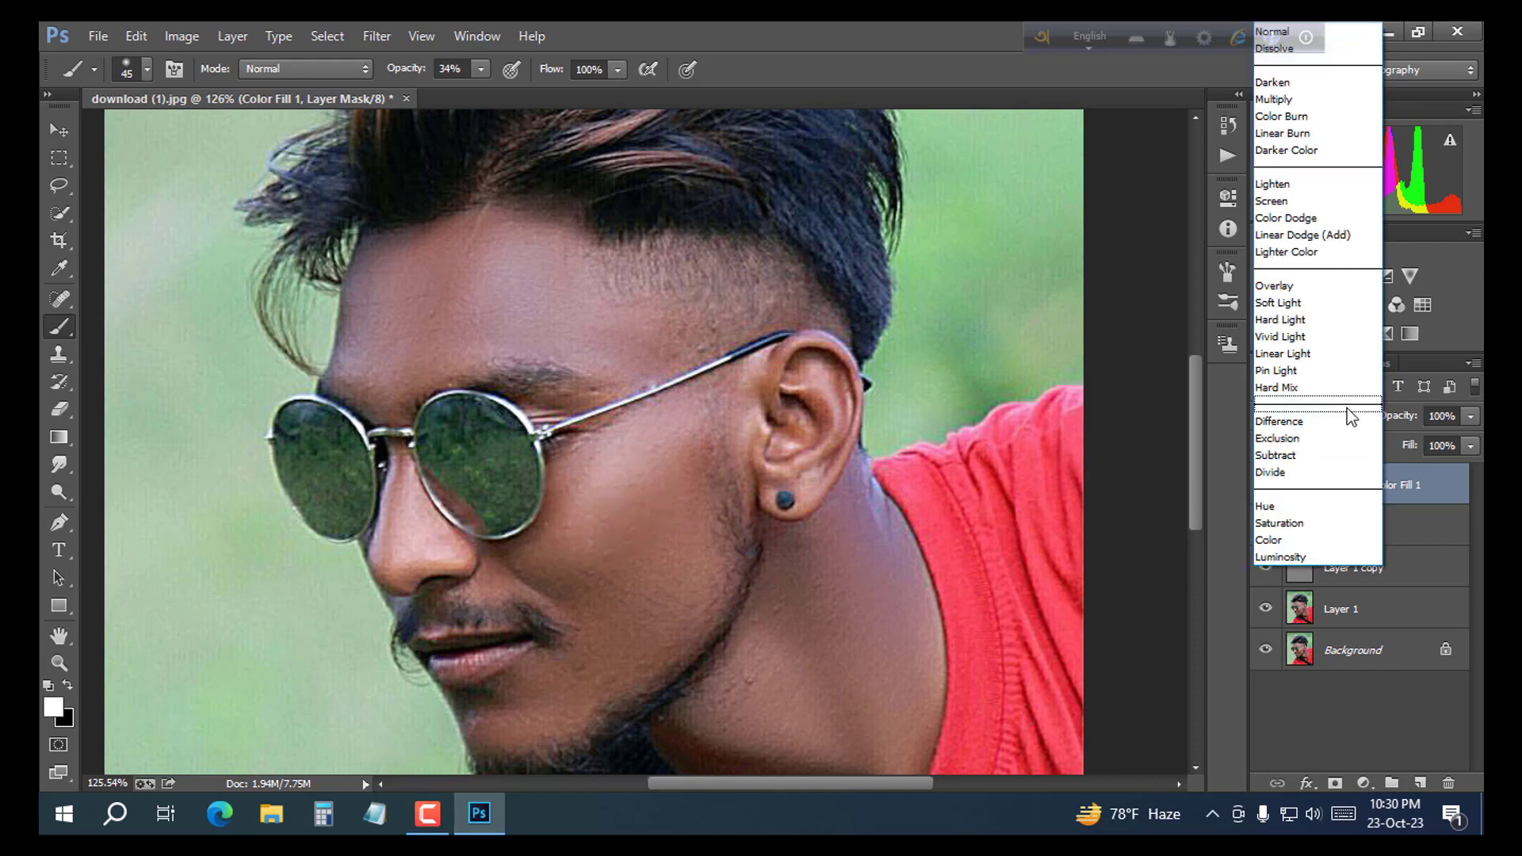
left_click(1282, 301)
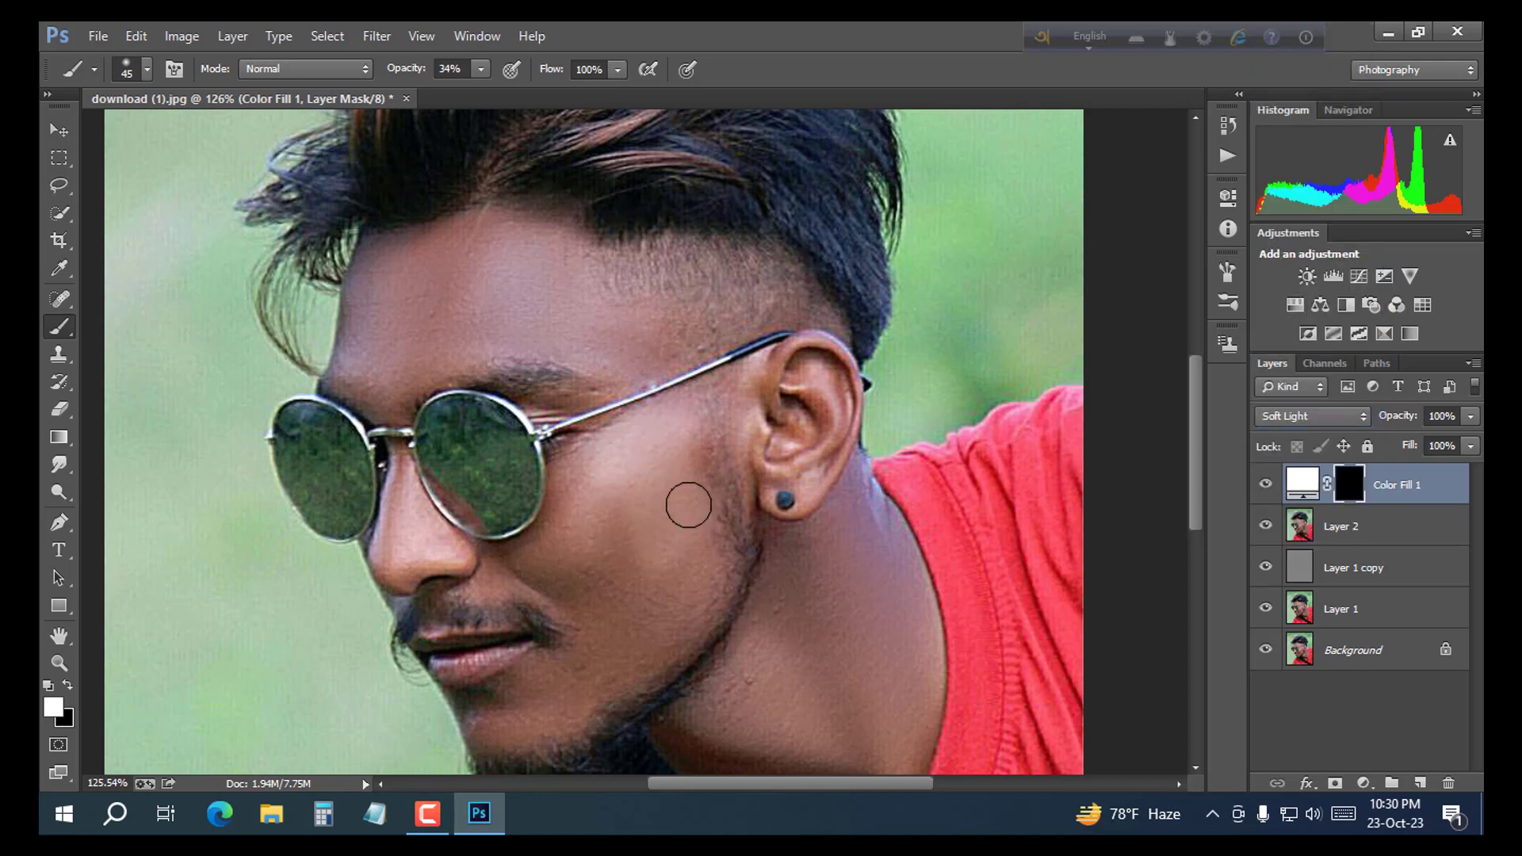
Step: Brighten the cheek, forehead, ear, mouth and sunglasses by painting white on the fill layer's mask with a 45 to 50 px brush at 34% opacity
mouse_move(651, 606)
left_mouse_down()
mouse_move(658, 551)
mouse_move(635, 559)
mouse_move(634, 654)
mouse_move(602, 670)
mouse_move(581, 564)
mouse_move(530, 563)
mouse_move(554, 567)
mouse_move(568, 472)
mouse_move(618, 483)
mouse_move(625, 531)
left_mouse_up()
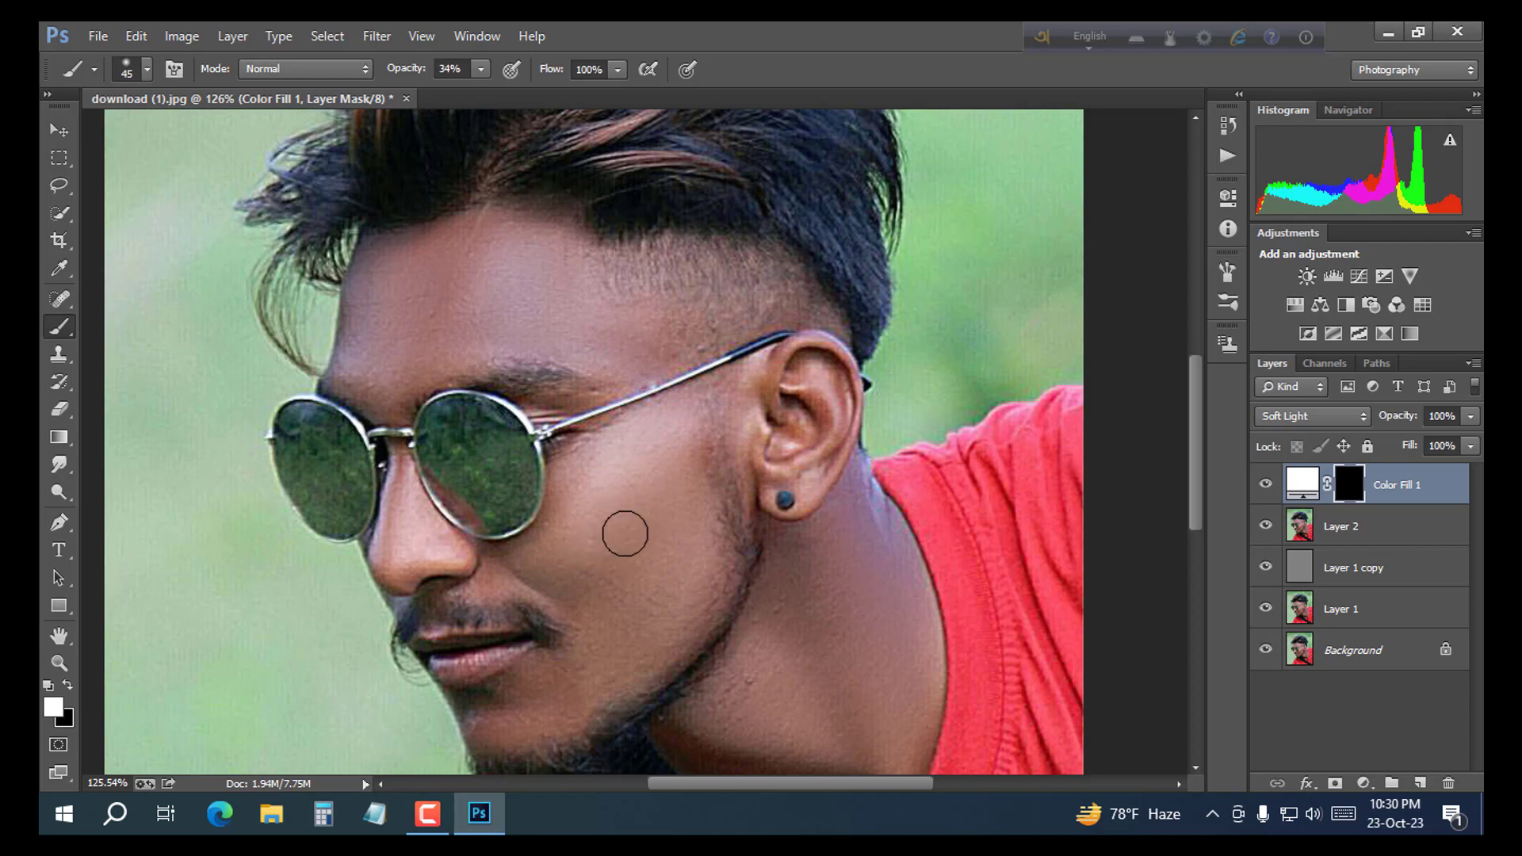
scroll(625, 515, "down", 3)
scroll(624, 505, "down", 3)
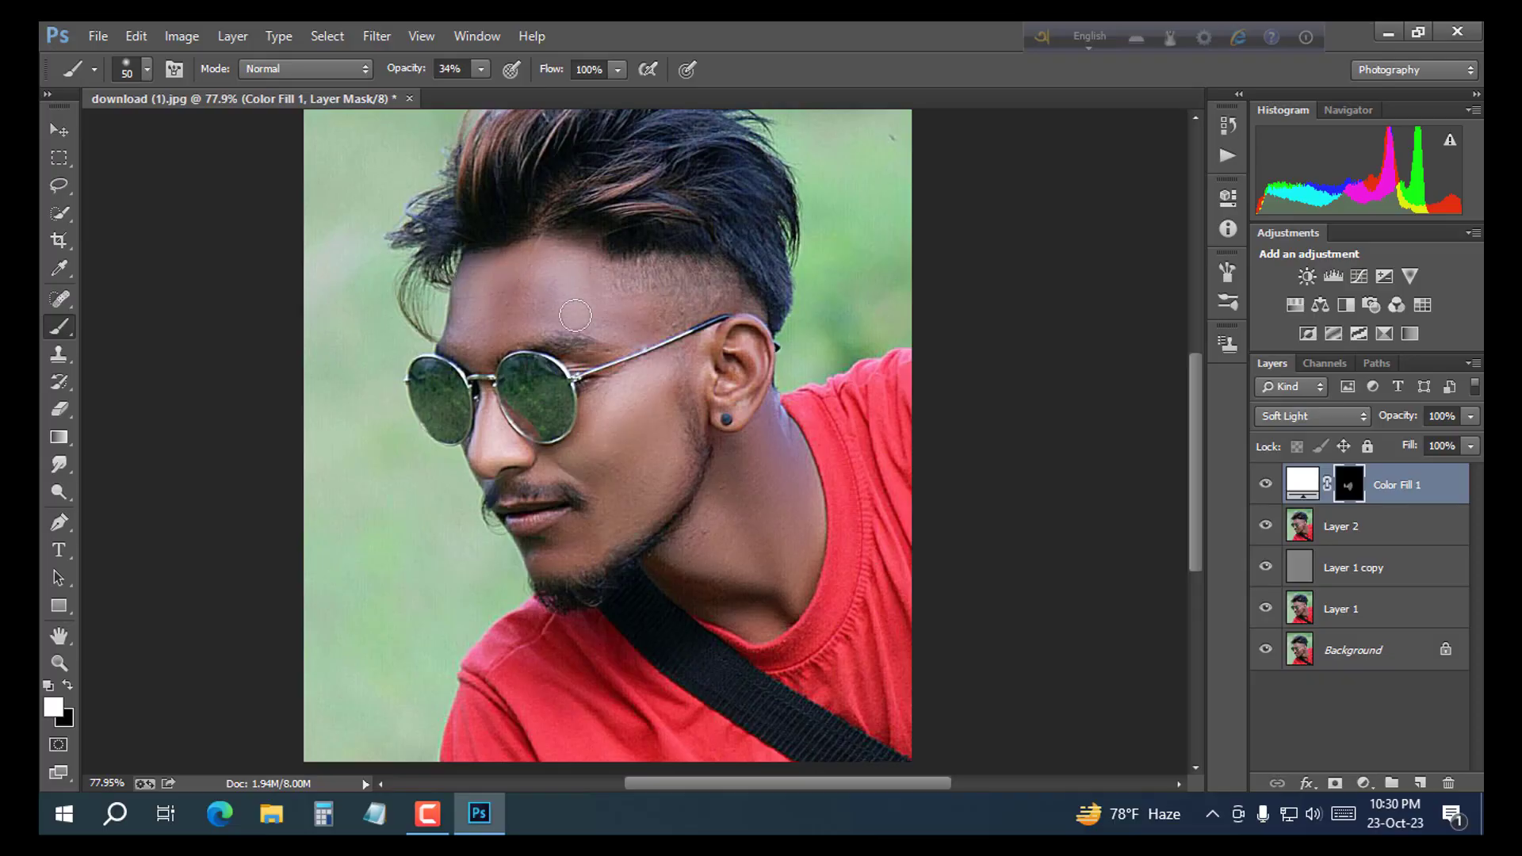
mouse_move(560, 290)
left_mouse_down()
mouse_move(465, 338)
mouse_move(644, 337)
mouse_move(604, 478)
left_mouse_up()
mouse_move(731, 386)
left_mouse_down()
mouse_move(753, 352)
mouse_move(718, 400)
mouse_move(790, 459)
mouse_move(797, 585)
mouse_move(778, 605)
mouse_move(769, 462)
mouse_move(776, 599)
mouse_move(696, 506)
mouse_move(544, 509)
left_mouse_up()
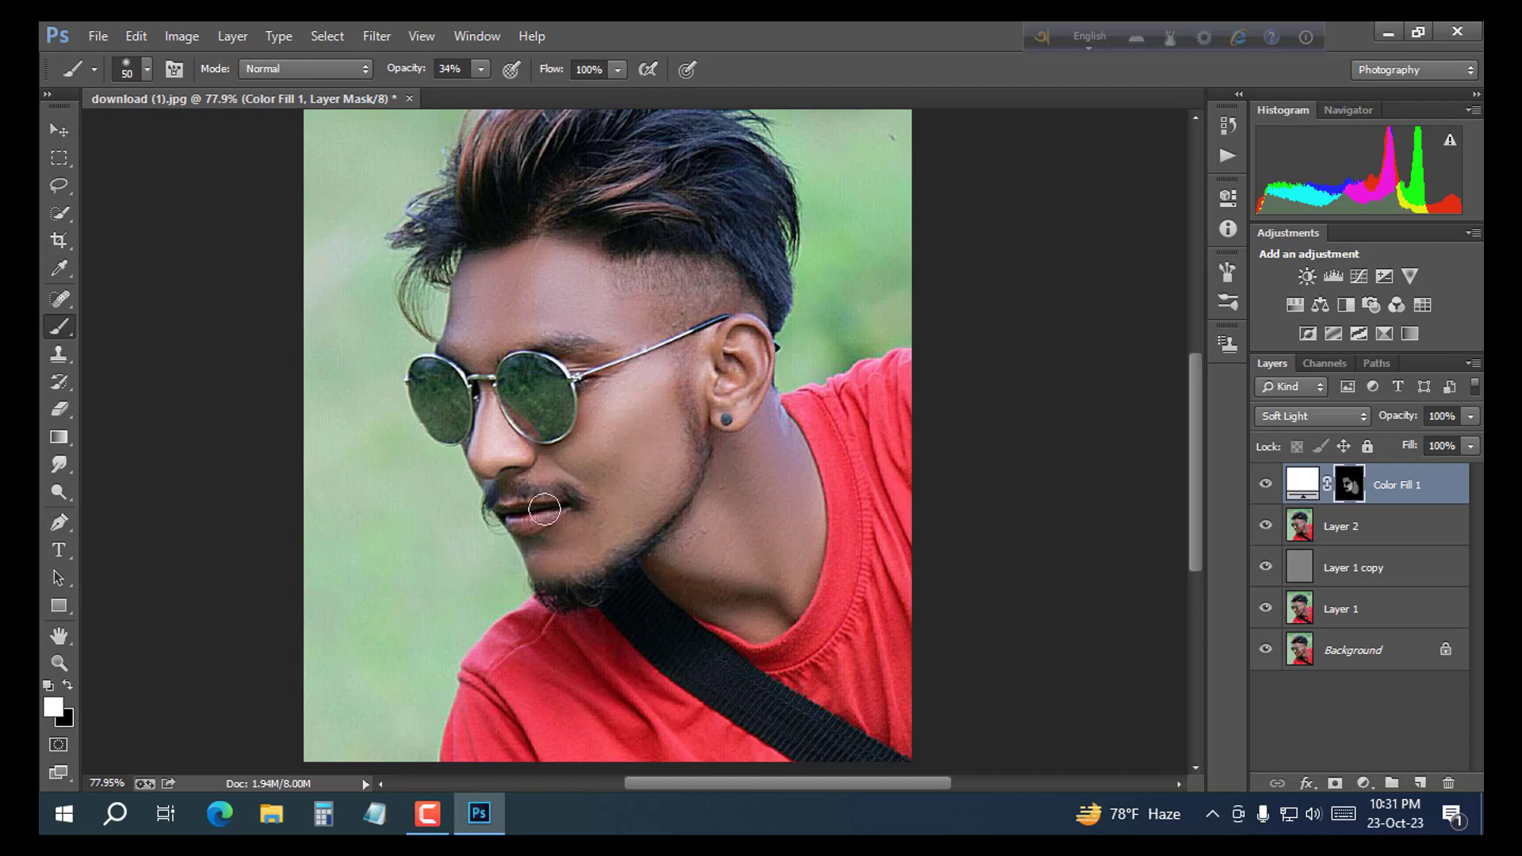
mouse_move(521, 400)
left_mouse_down()
mouse_move(555, 421)
mouse_move(532, 373)
mouse_move(436, 416)
left_mouse_up()
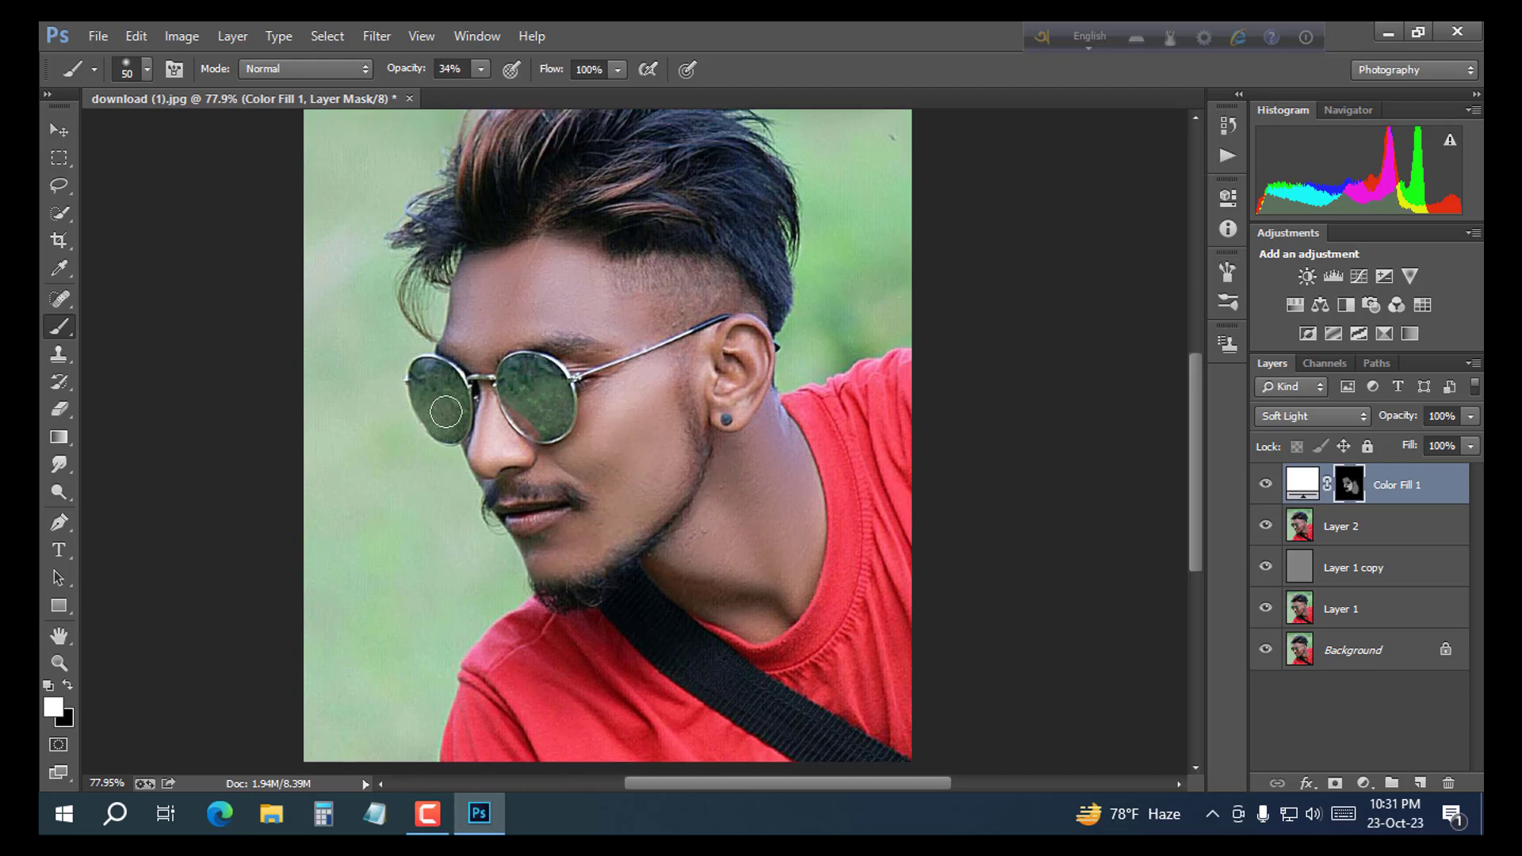
Step: Fit the whole portrait in view and compare it with the Color Fill 1 layer hidden and shown
scroll(505, 398, "down", 1)
scroll(508, 397, "down", 2)
key("ctrl+0")
left_click(1265, 484)
left_click(1266, 484)
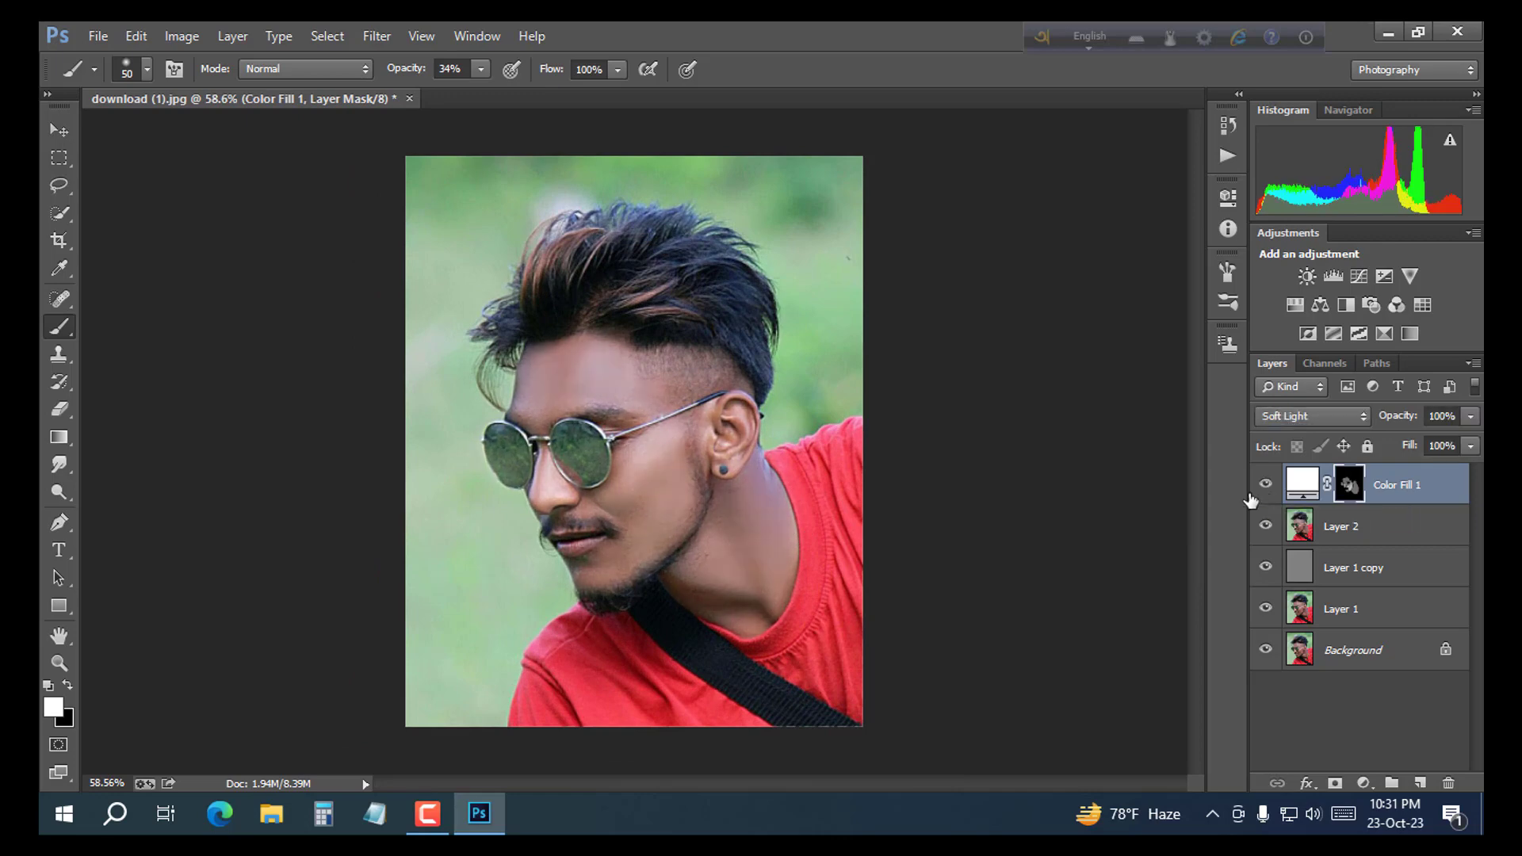
Step: Merge the Color Fill 1 layer into Layer 2, and merge the result with Layer 1 copy and Layer 1 above the Background
key("ctrl+e")
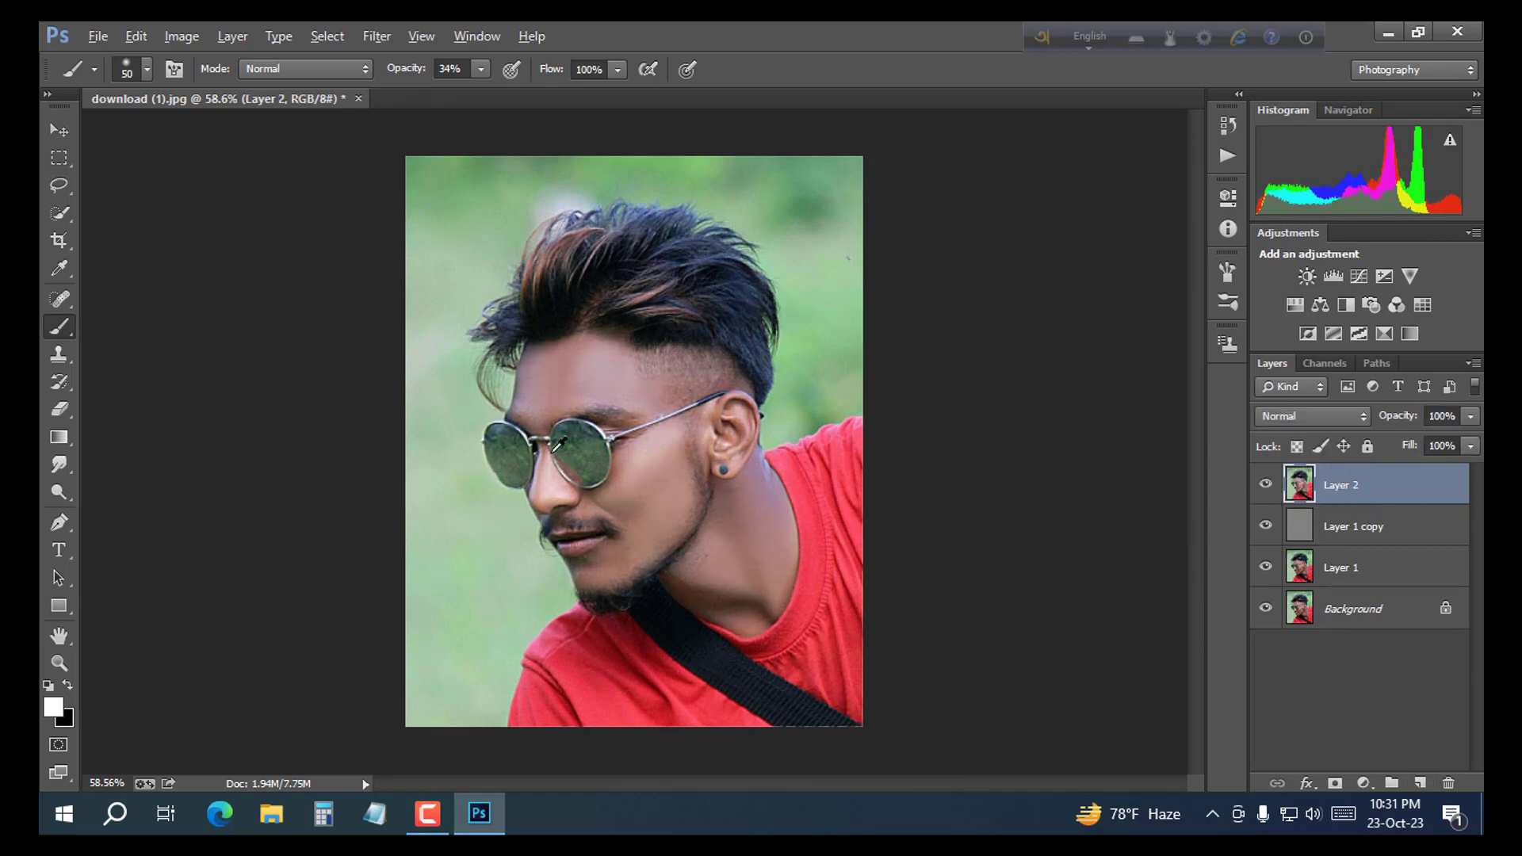
scroll(558, 444, "up", 3)
scroll(543, 560, "down", 2)
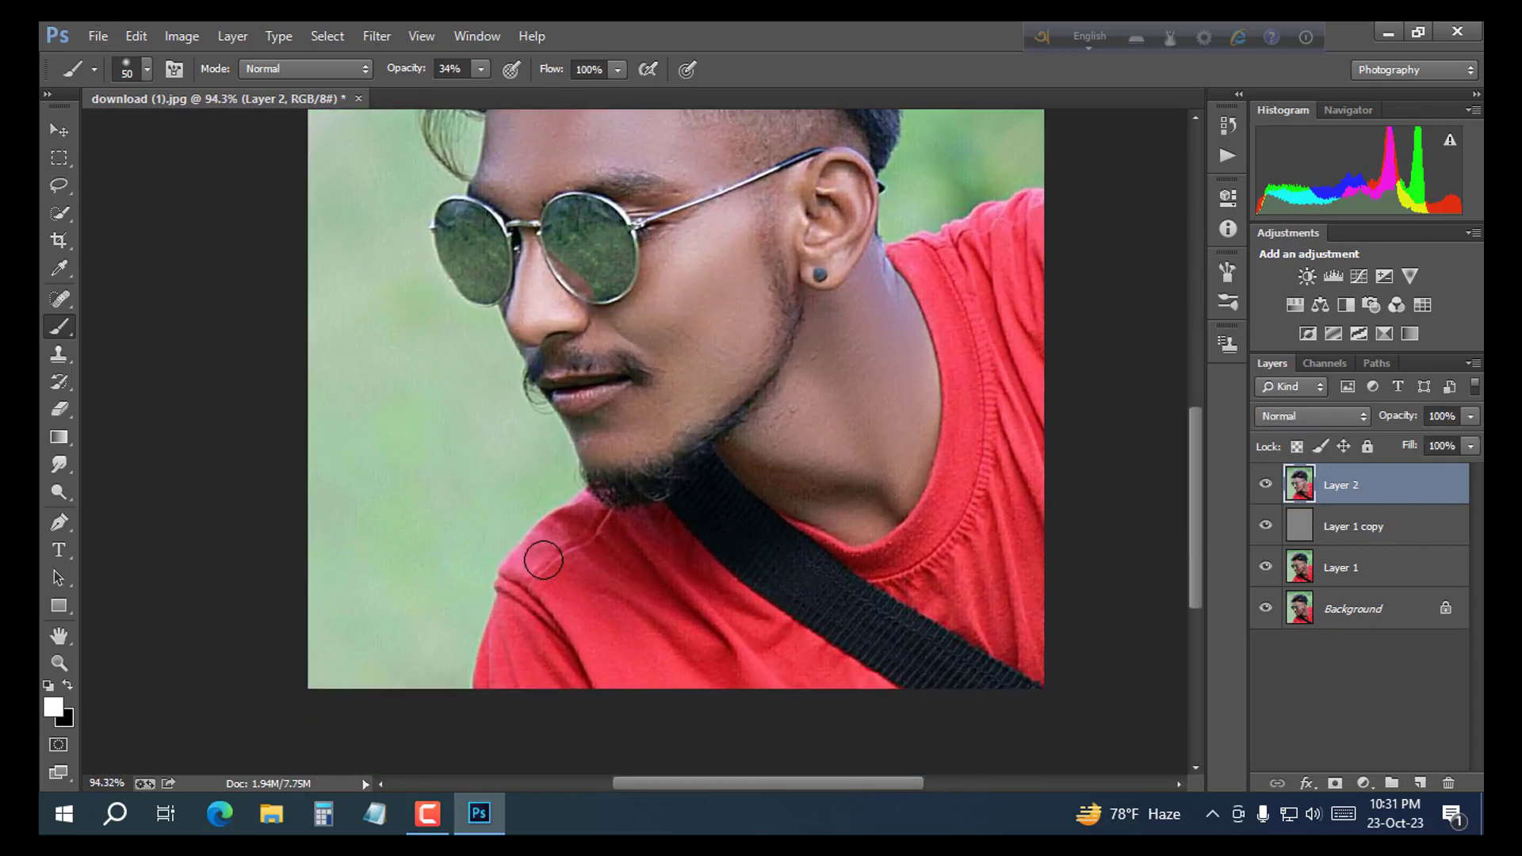
scroll(587, 565, "up", 1)
left_click(1336, 576, "shift")
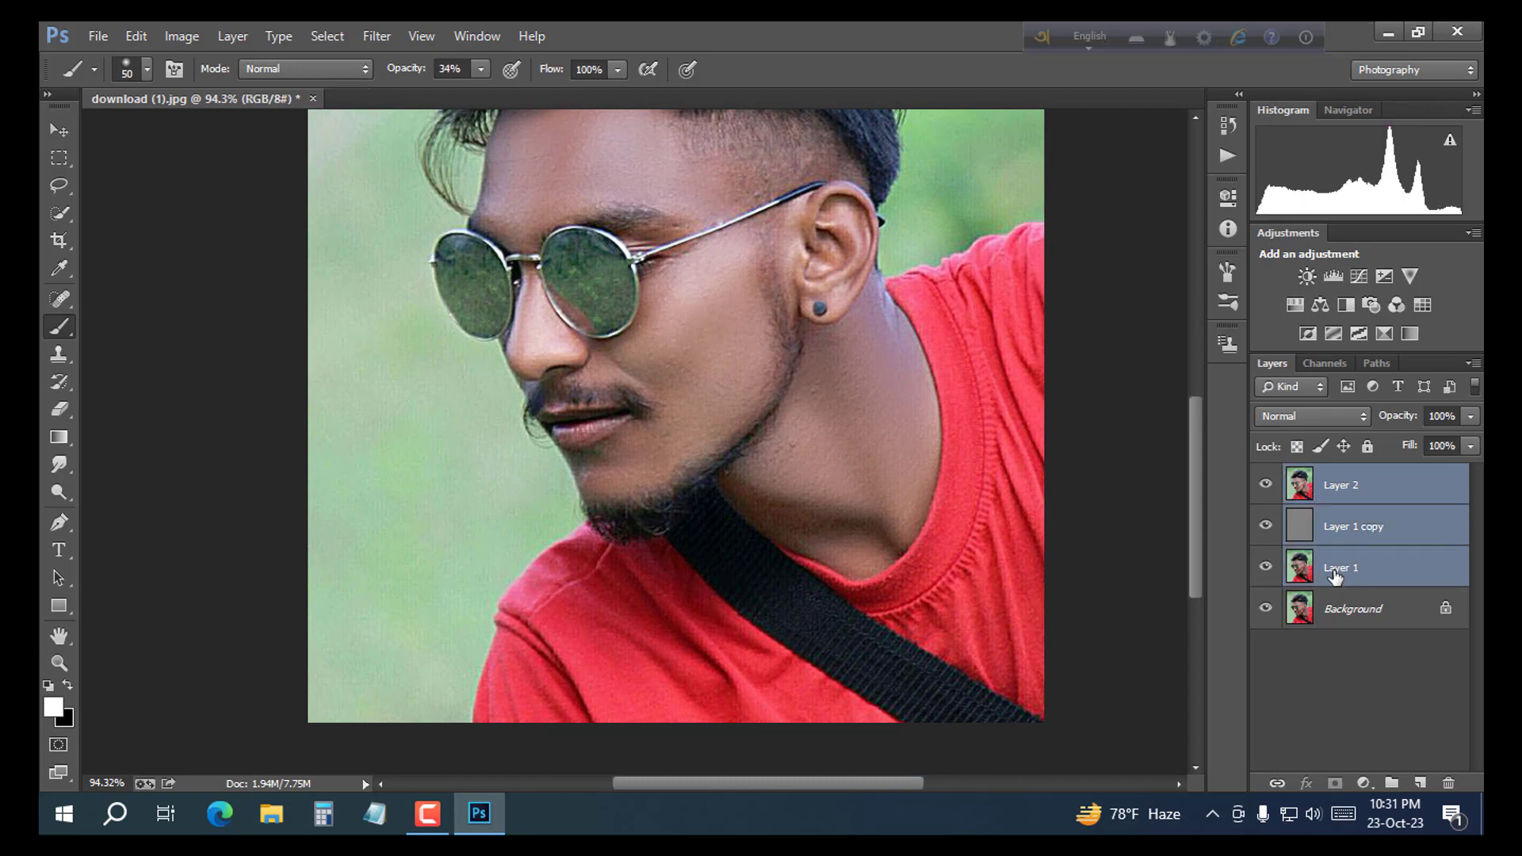
key("ctrl+e")
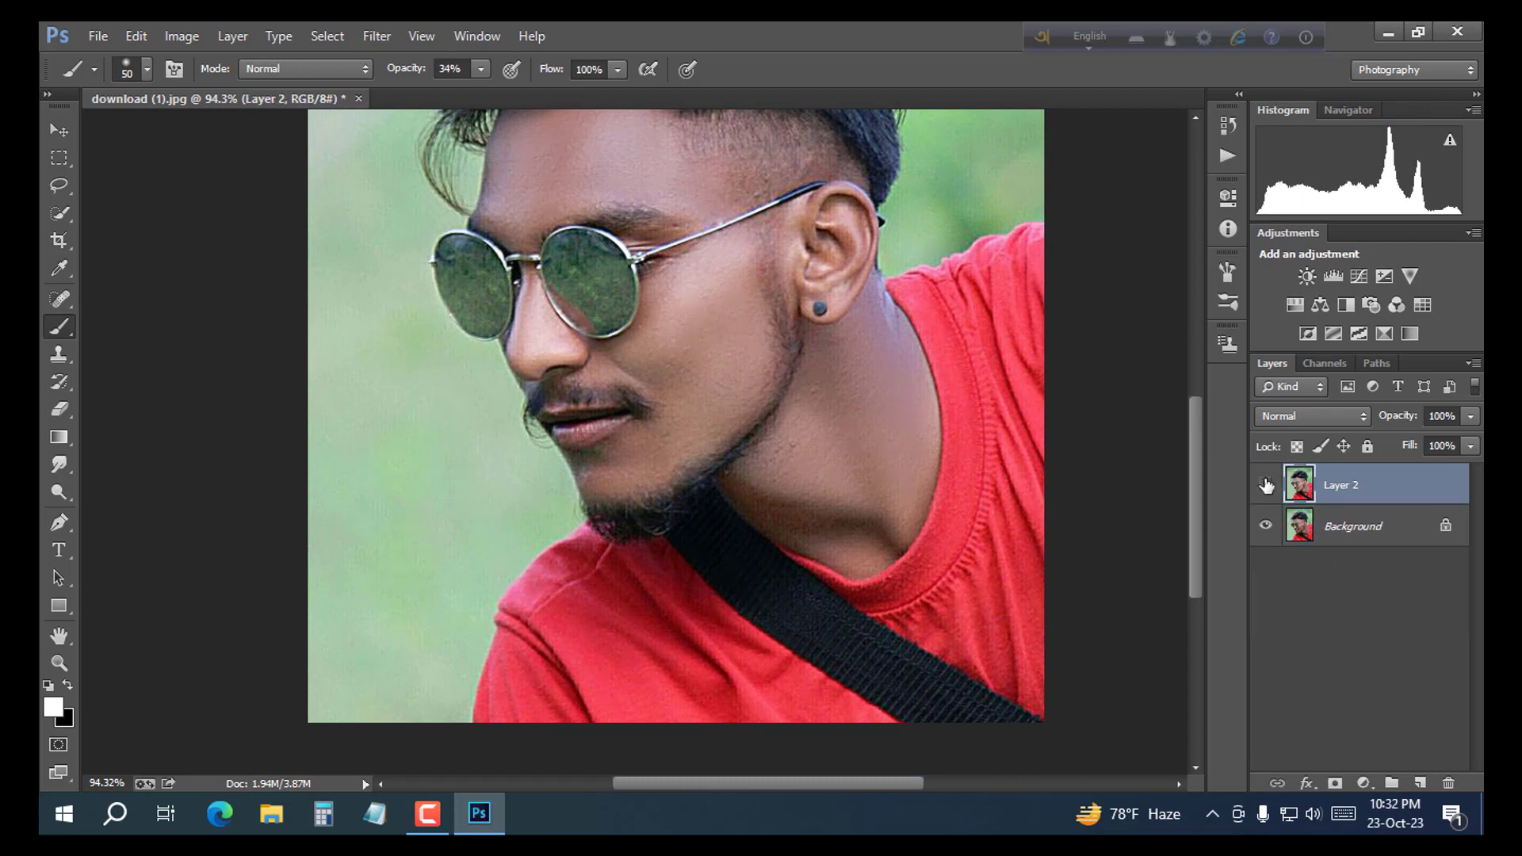
scroll(841, 424, "down", 4)
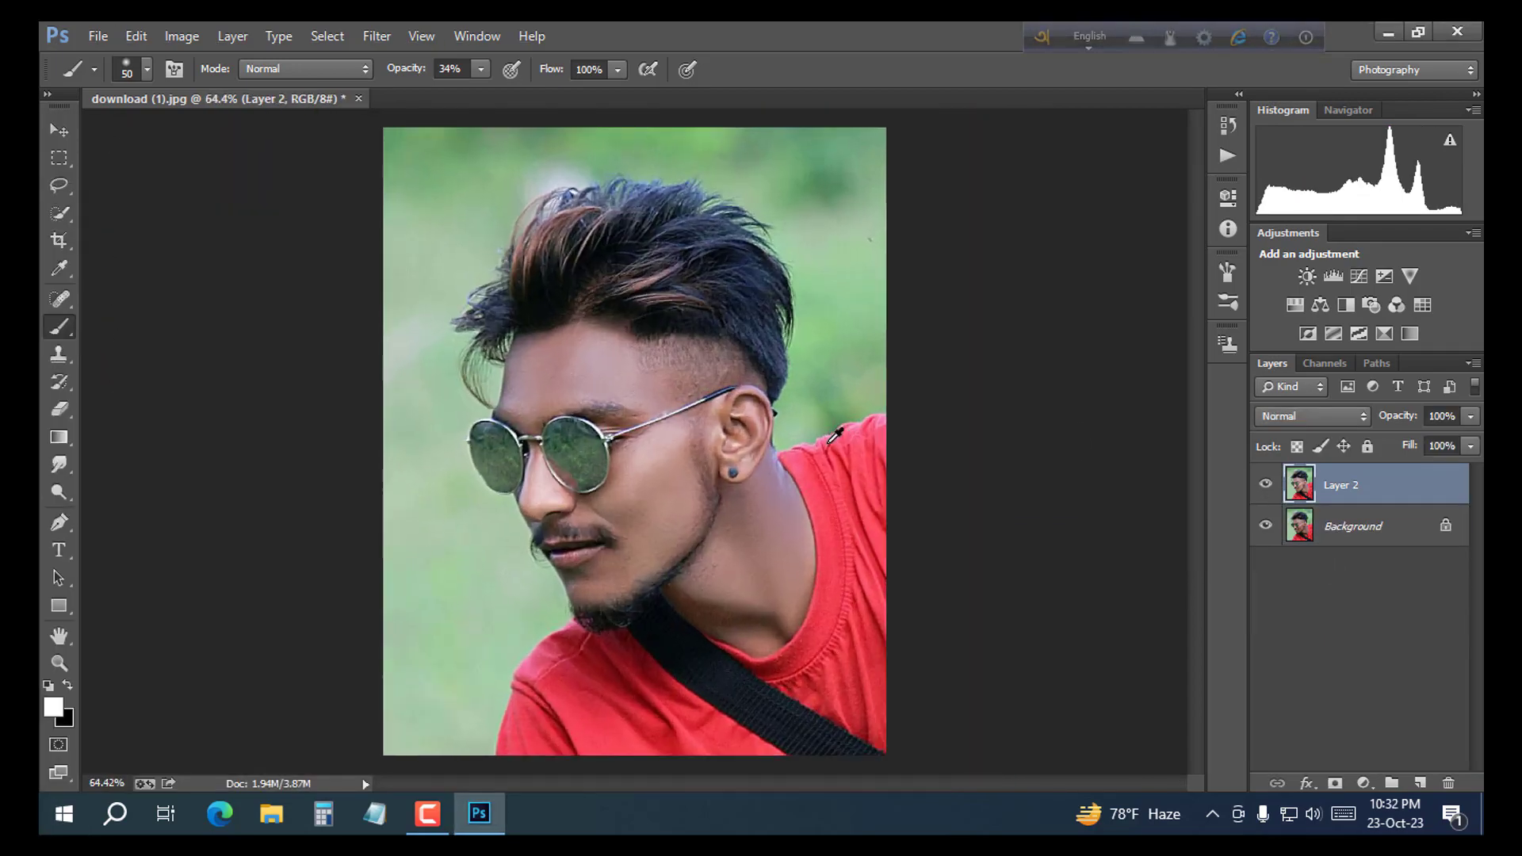
scroll(835, 427, "down", 1)
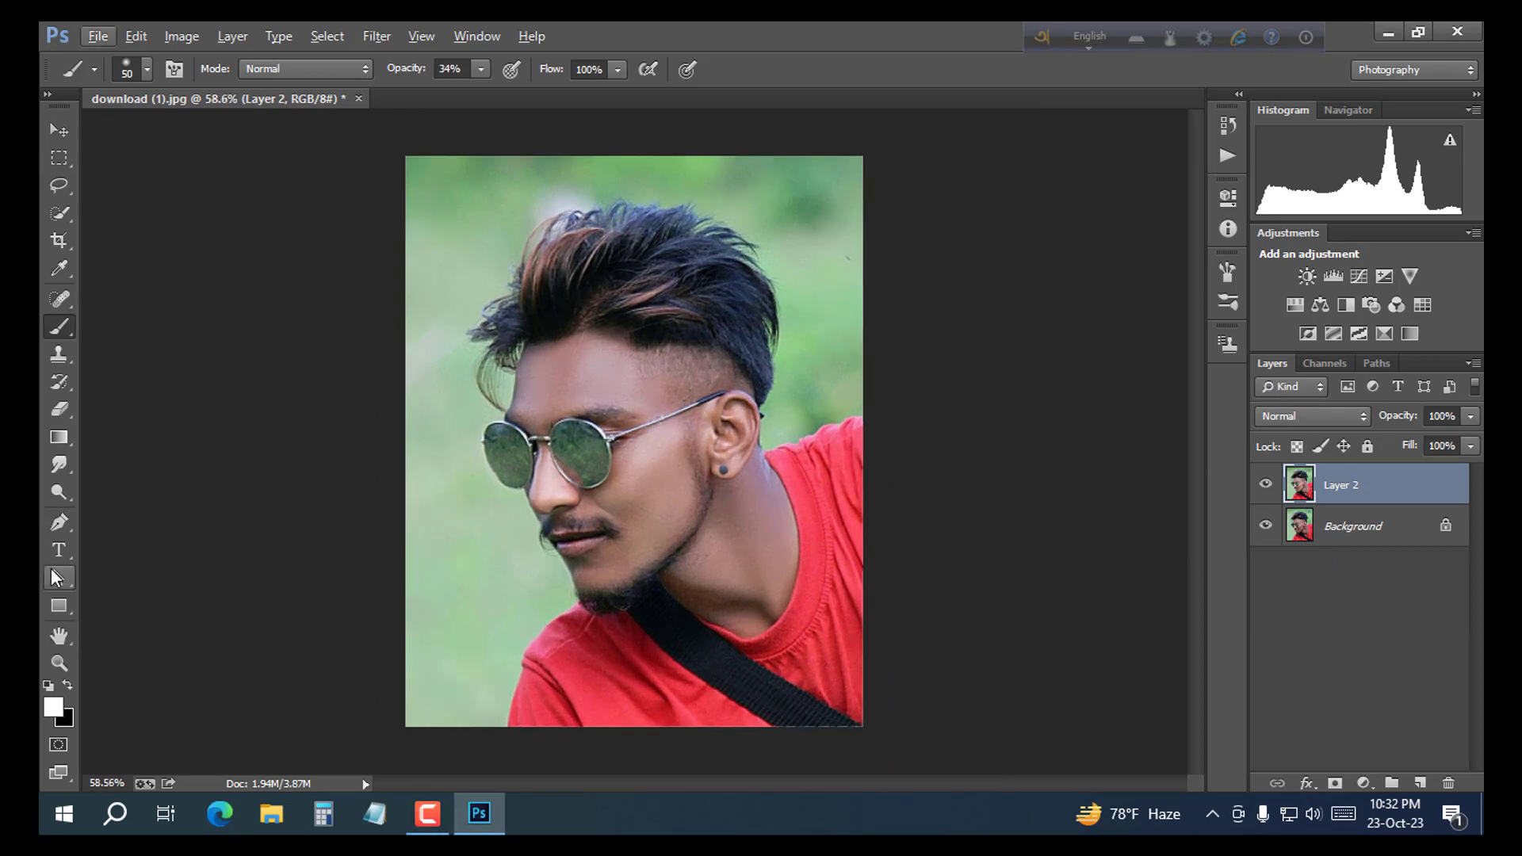
Step: Trace a Pen tool path from the image's lower edge along the shirt shoulder, chin, lips, nose, outer sunglasses rim and forehead
key("p")
scroll(544, 560, "up", 10)
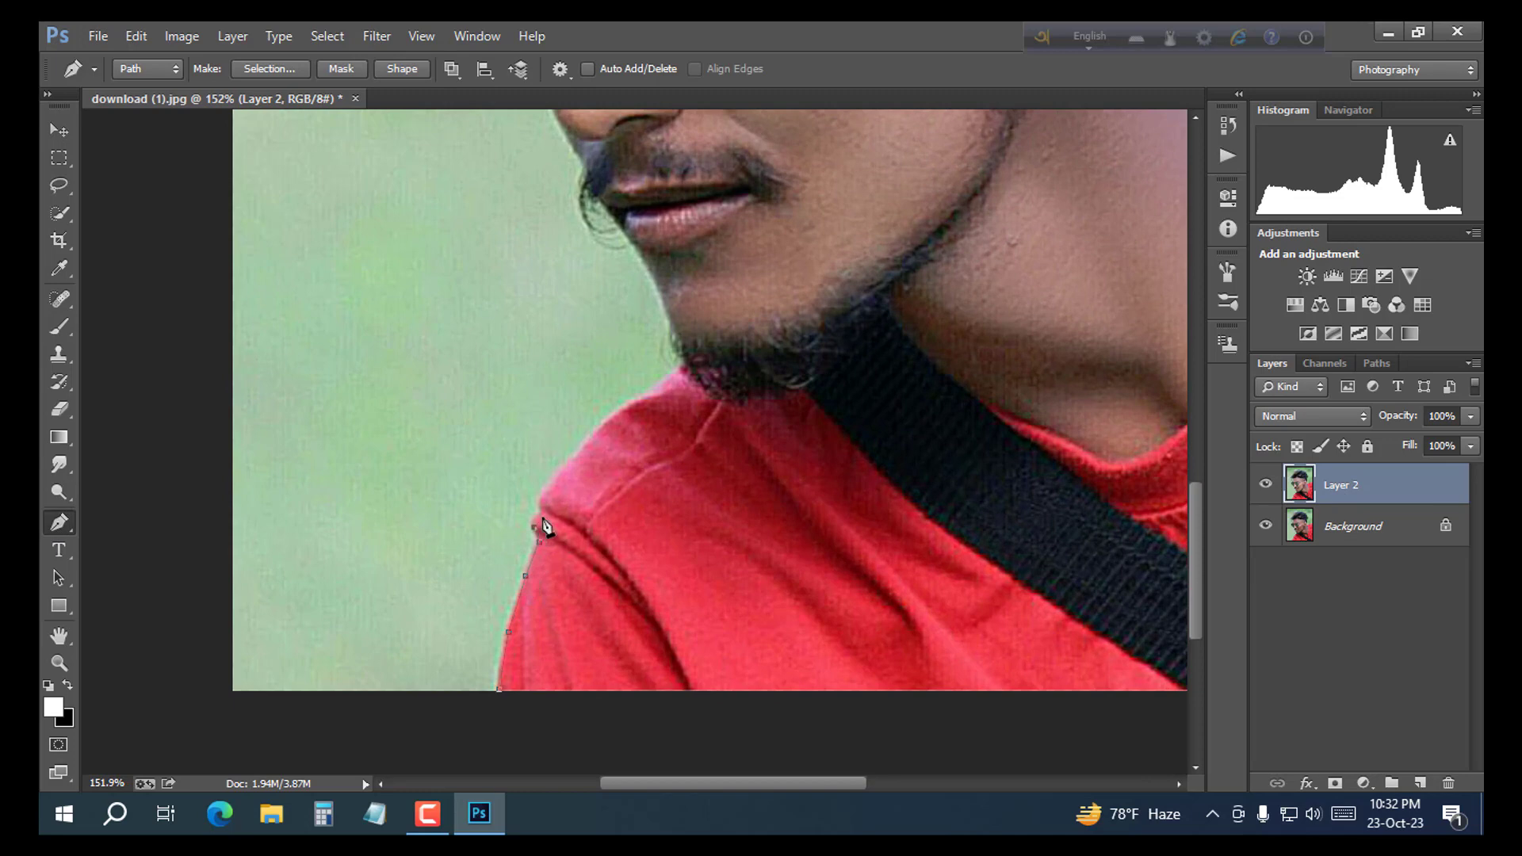
left_click_drag(691, 367, 734, 344)
left_click(600, 200)
scroll(595, 238, "up", 3)
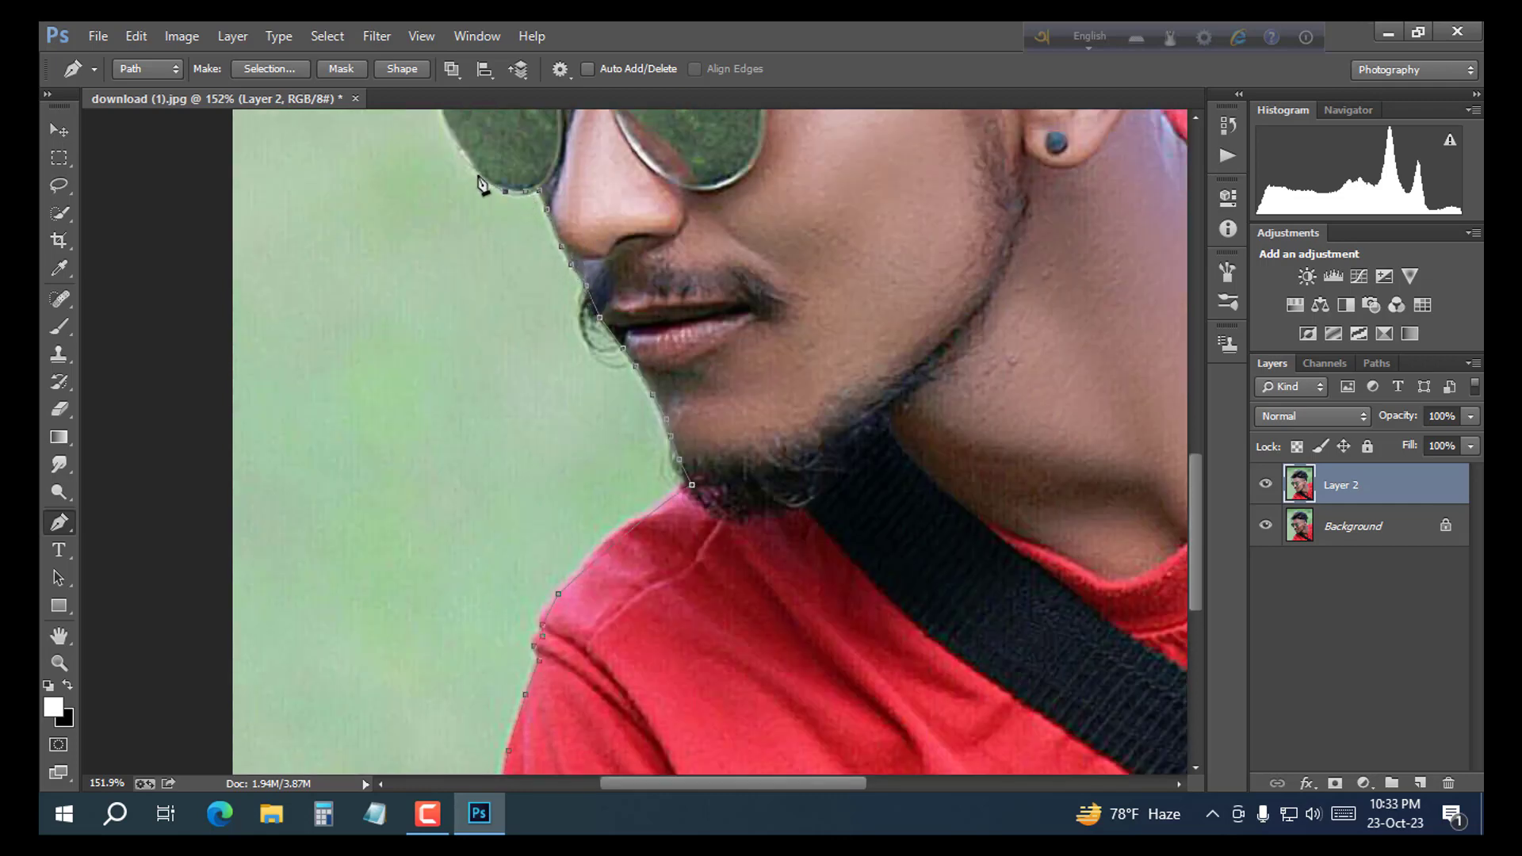
scroll(482, 184, "up", 5)
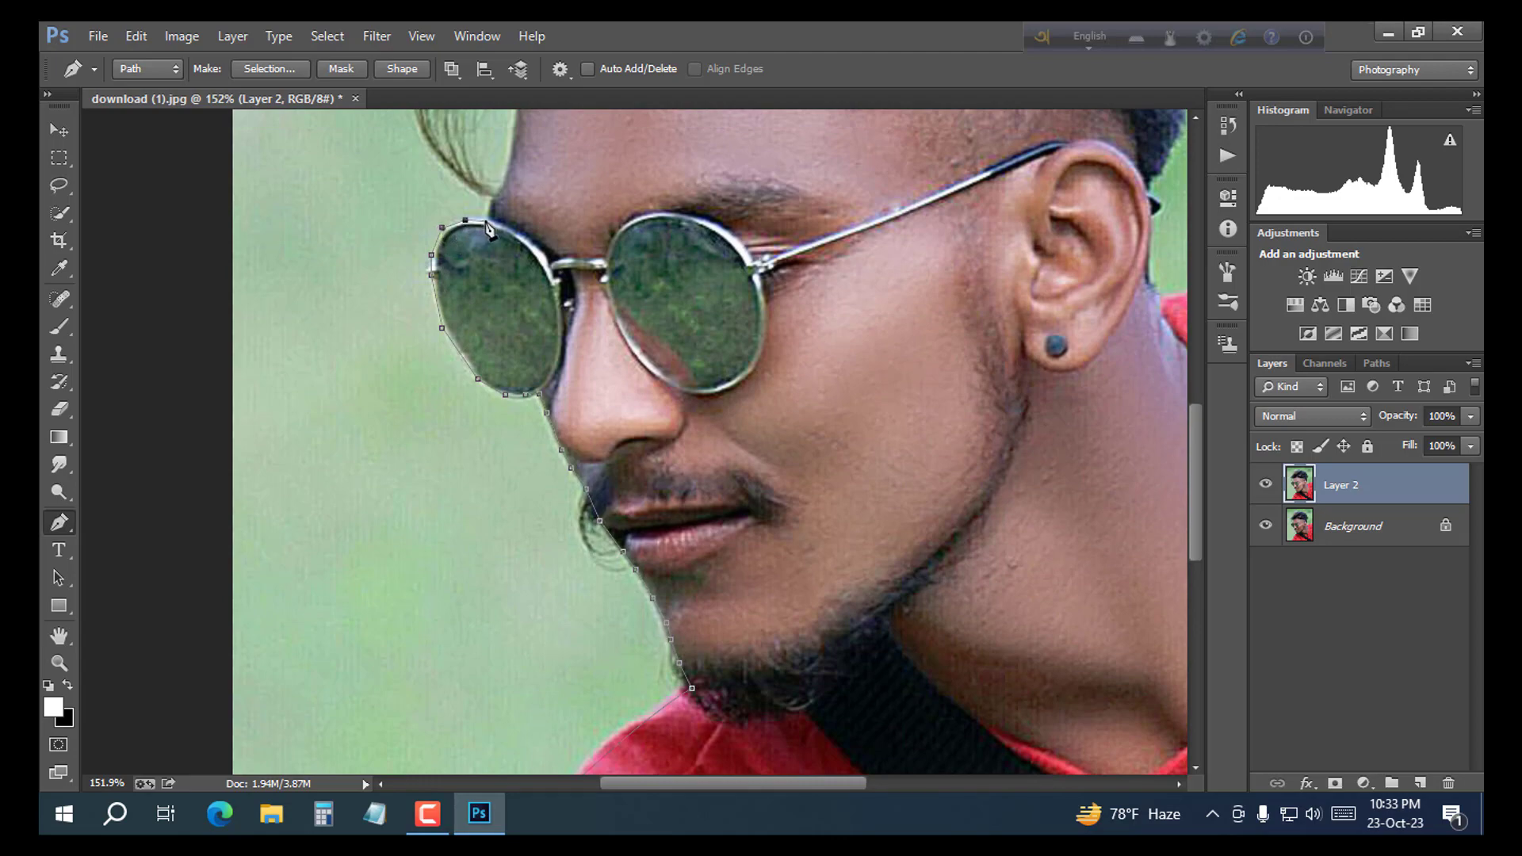
scroll(511, 198, "up", 4)
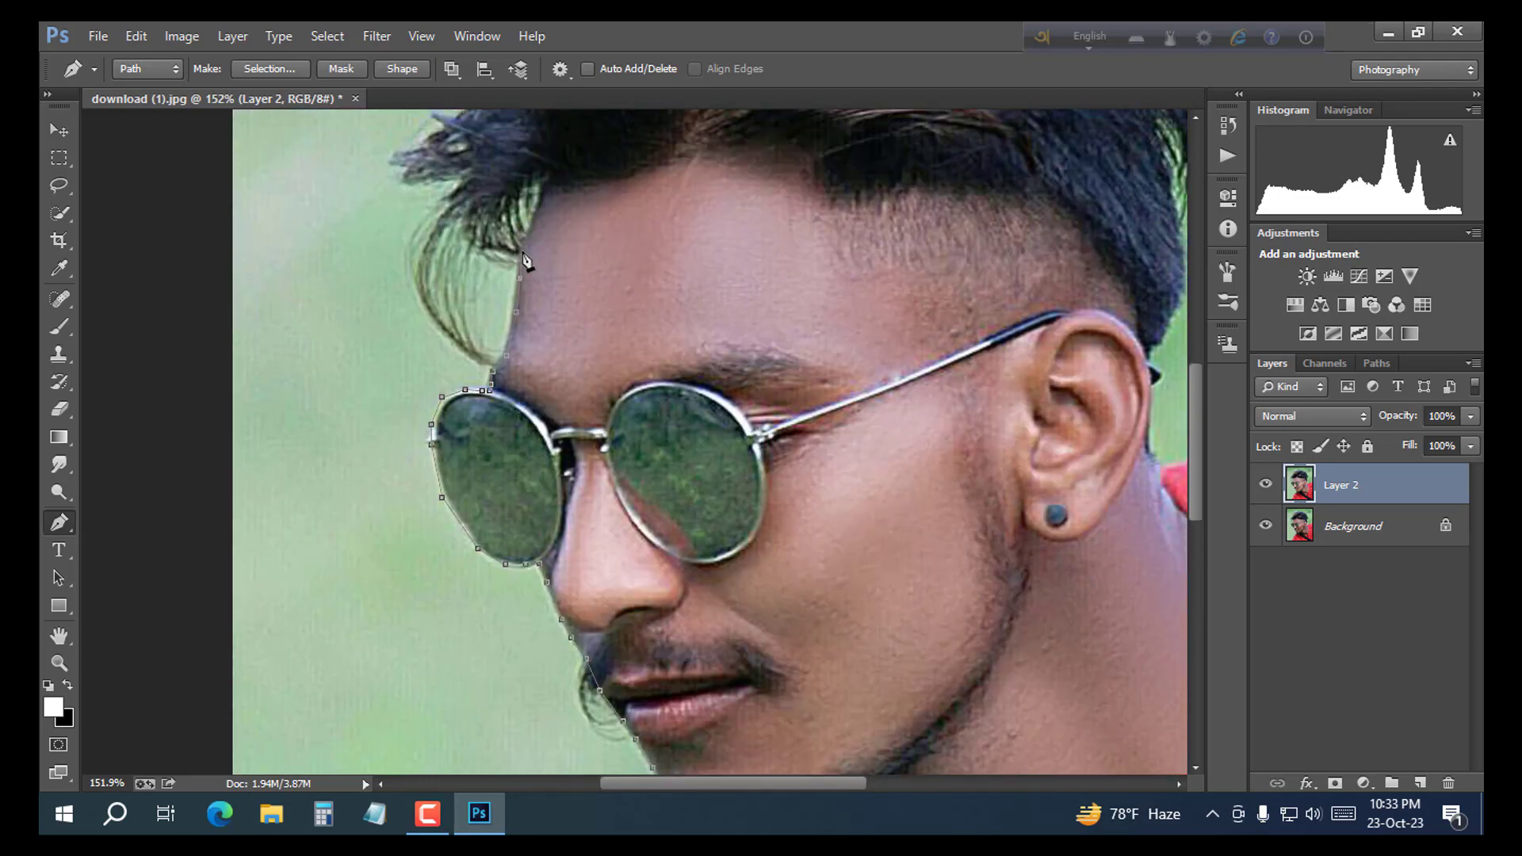
scroll(501, 299, "down", 2)
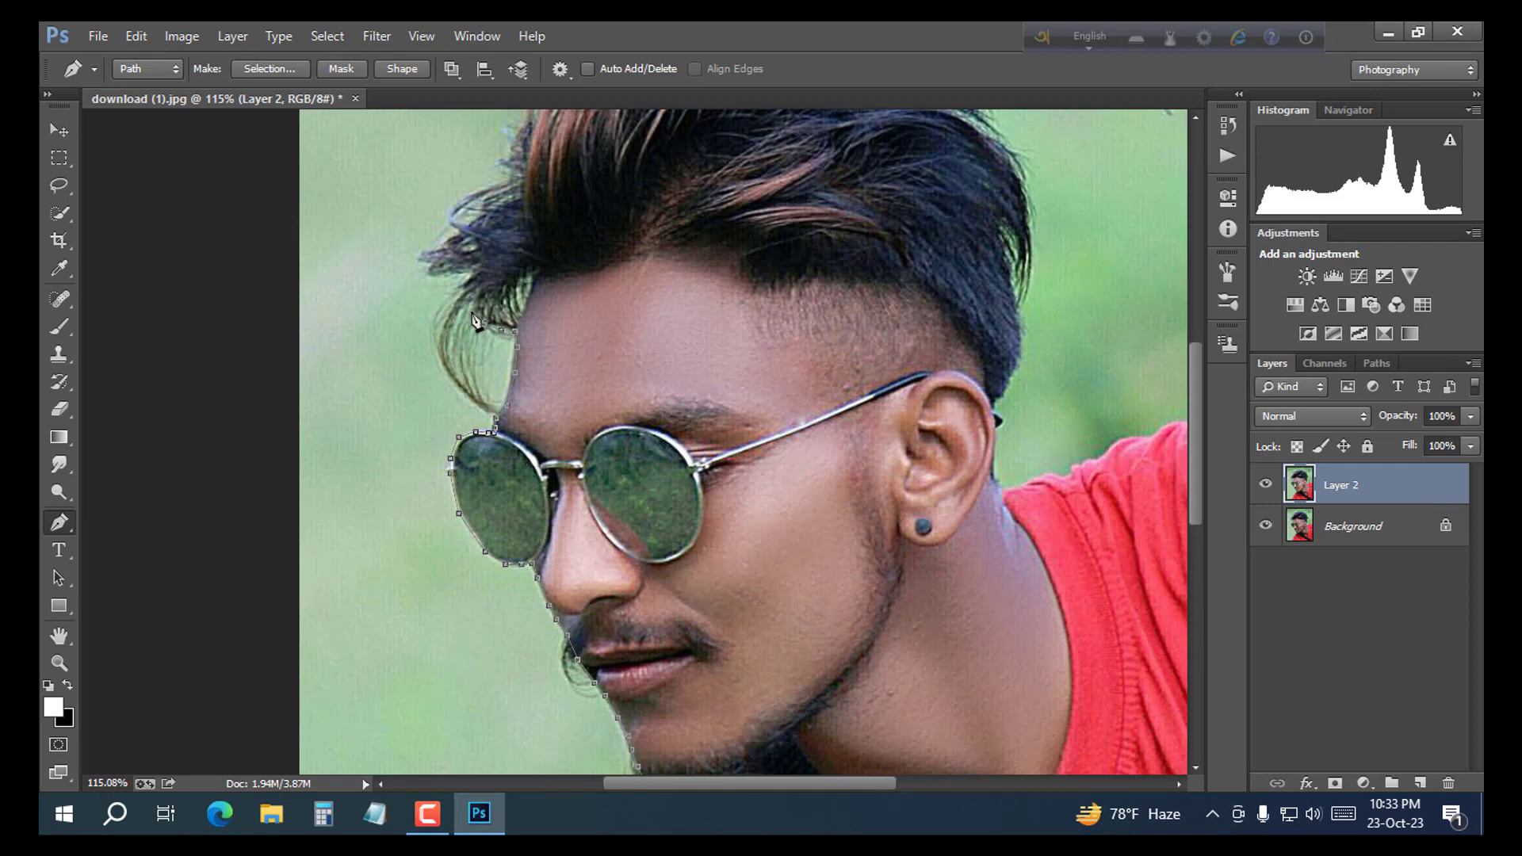
Step: Continue the path loosely around the hair, from the front strands over the crown to the back of the head
left_click(461, 189)
left_click(485, 170)
left_click(503, 116)
scroll(503, 116, "up", 6)
left_click(521, 286)
left_click(544, 250)
left_click(566, 227)
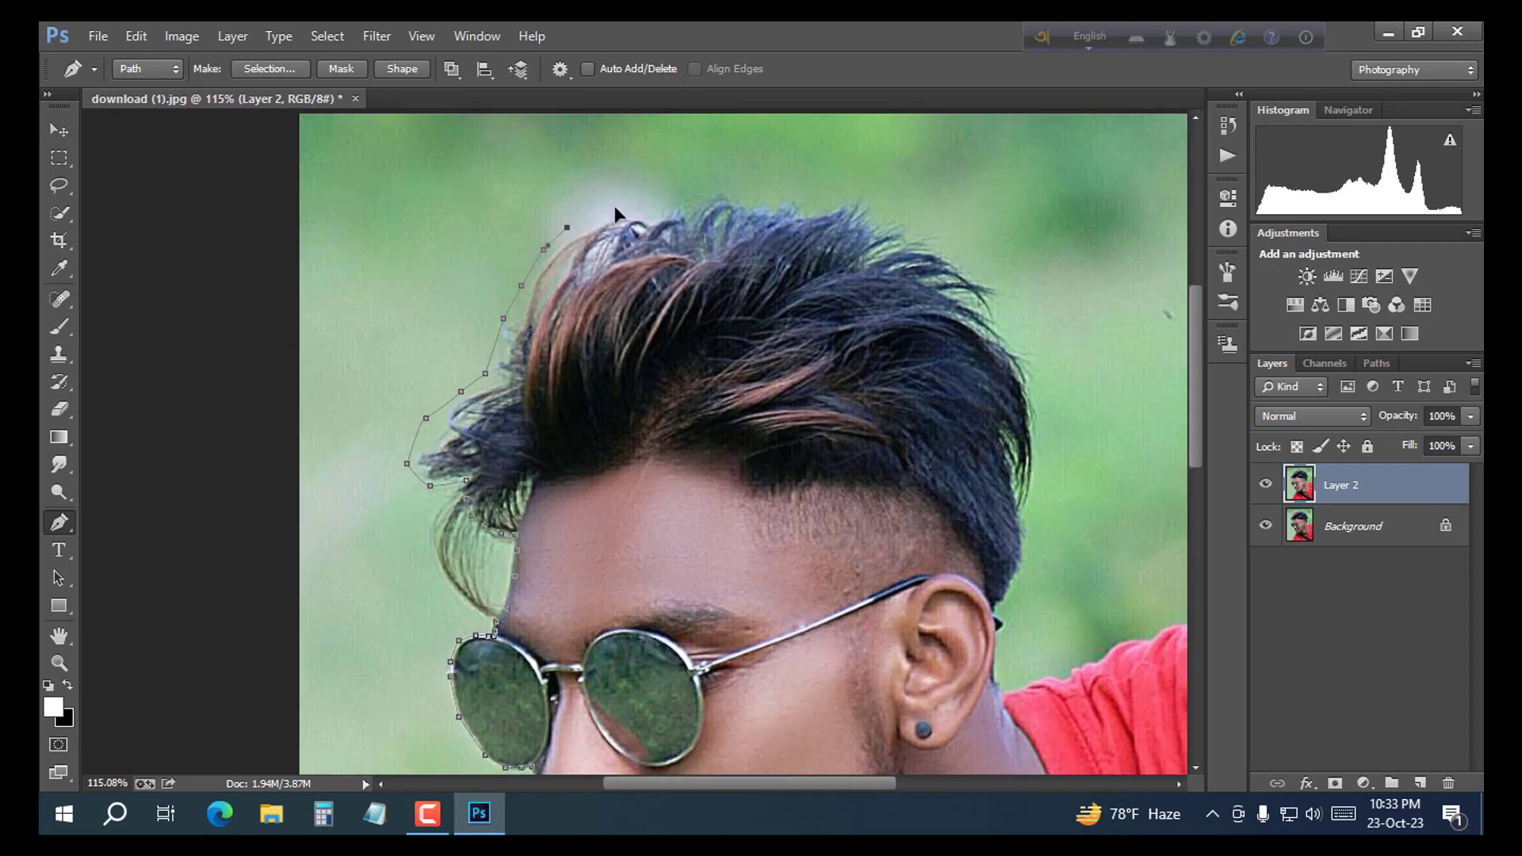
left_click(993, 269)
left_click(1025, 335)
left_click(1035, 370)
left_click(1040, 409)
Step: Finish the path behind the ear and along the back shoulder, close it, and convert it to a new selection with a 1-pixel feather
scroll(1005, 630, "up", 3)
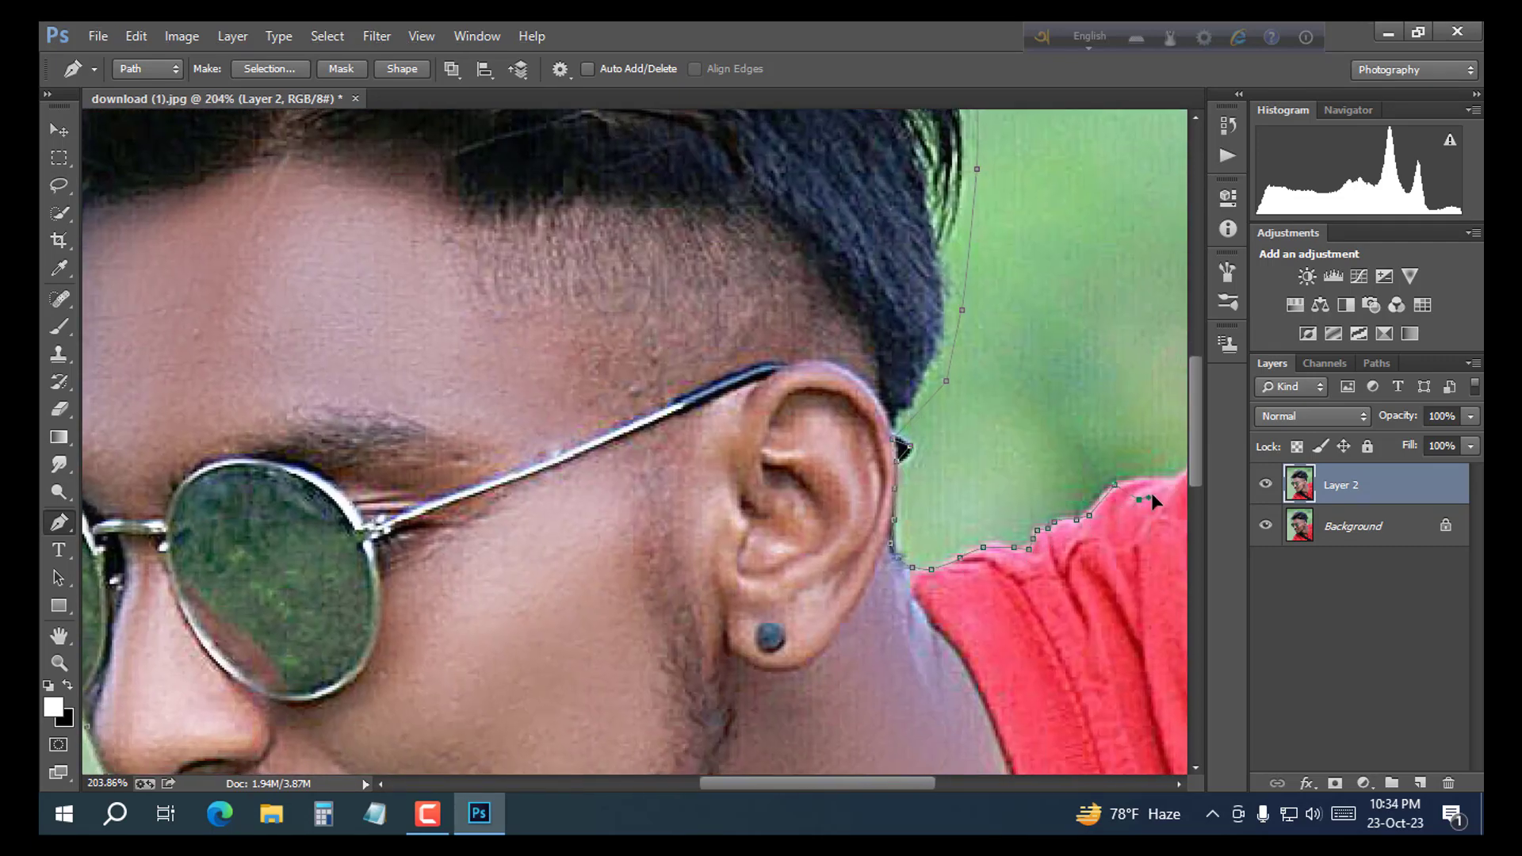
left_click_drag(1137, 505, 773, 408)
left_click(847, 377)
scroll(847, 378, "down", 8)
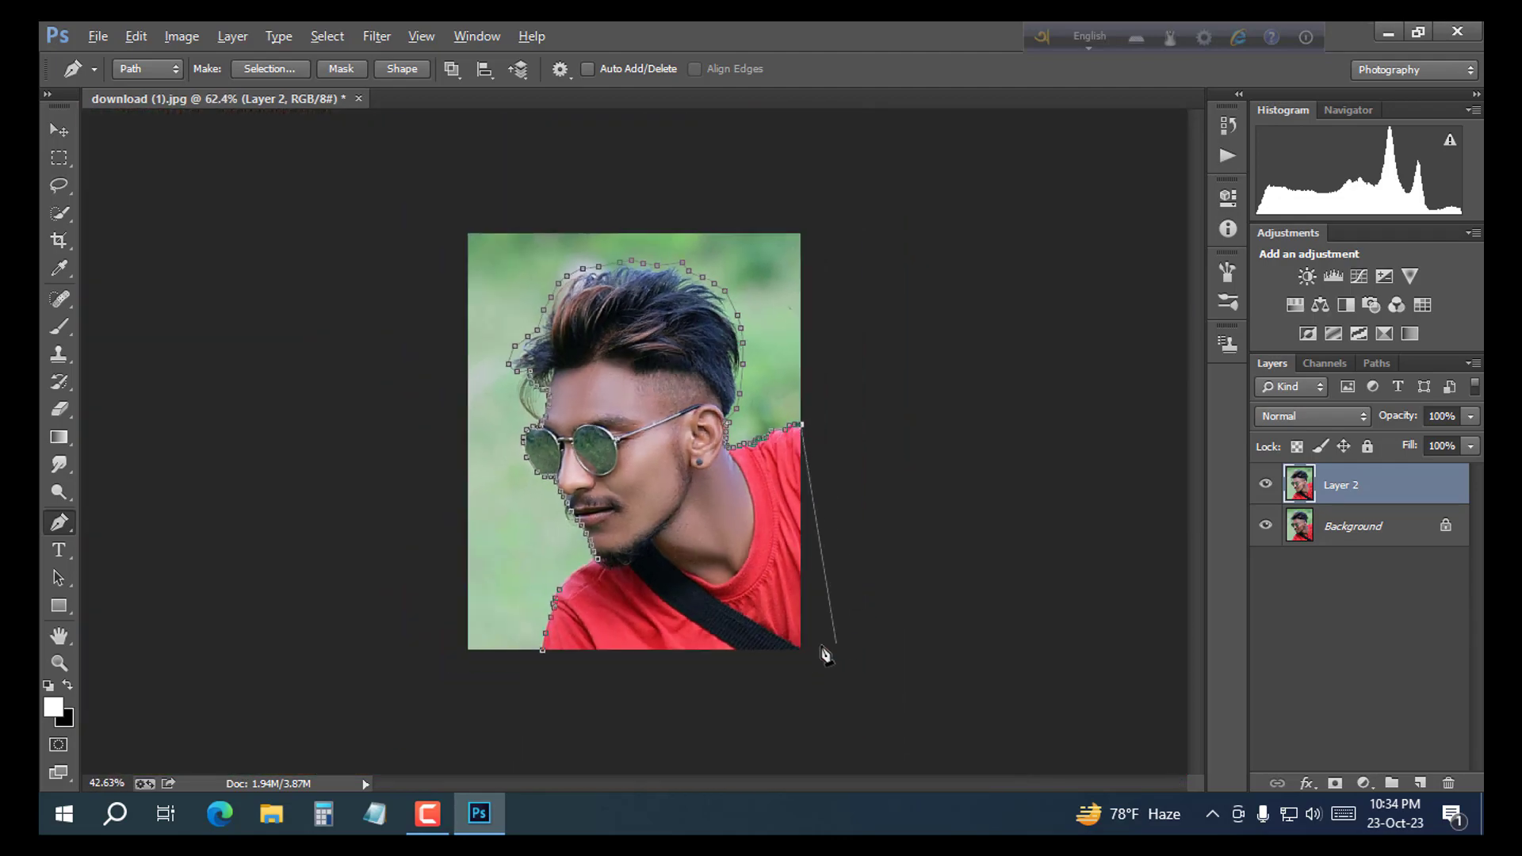
left_click(801, 650)
left_click(543, 651)
right_click(738, 476)
left_click(808, 436)
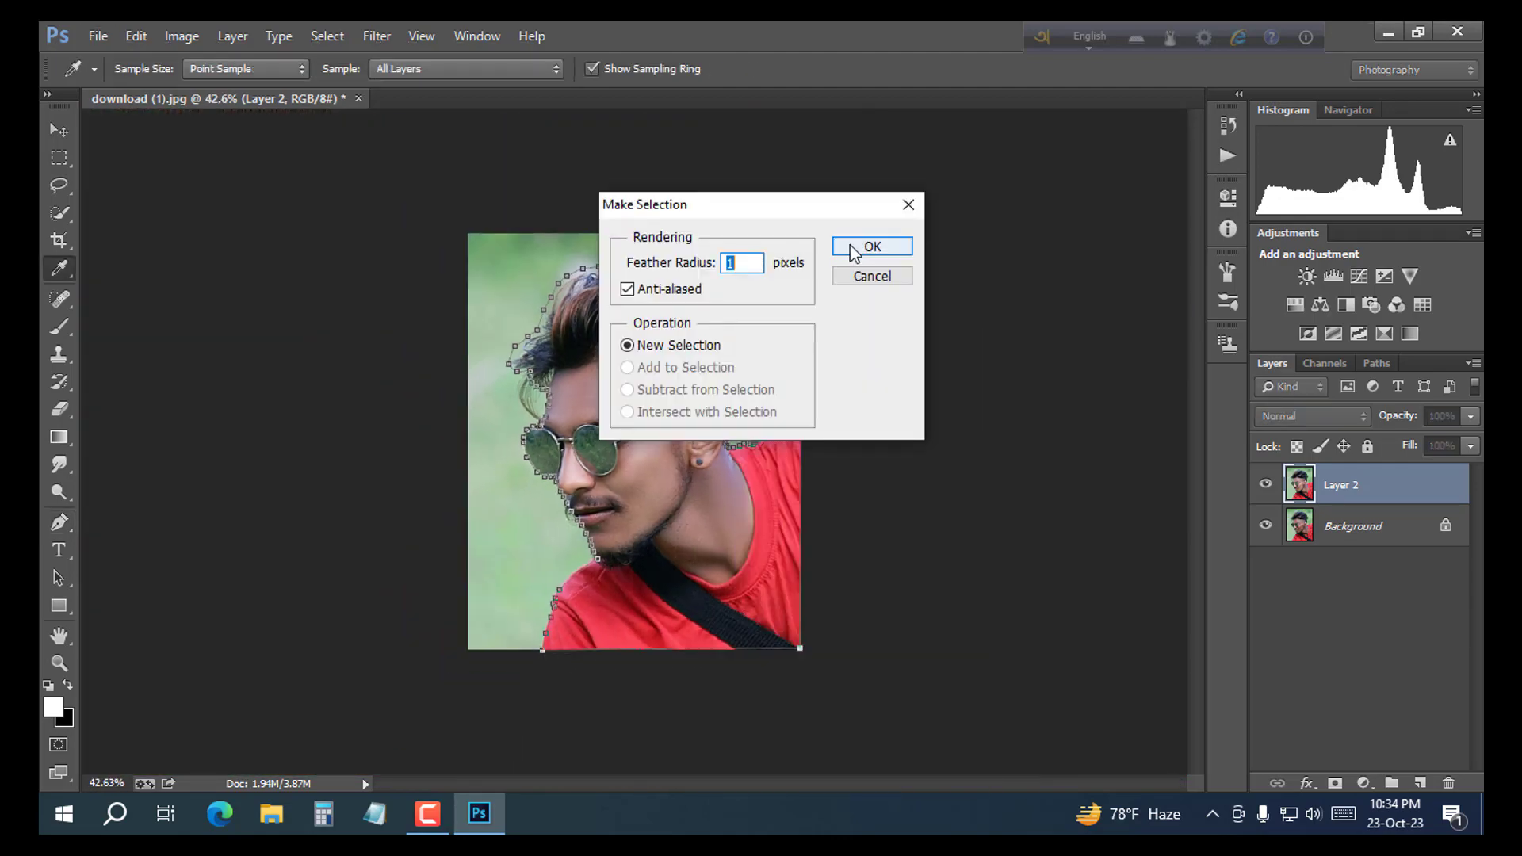
left_click(853, 250)
Step: Refine the selection edge by painting around the hair outline with the size 35 Refine Radius brush, outputting to a selection
key("w")
right_click(636, 316)
left_click(681, 401)
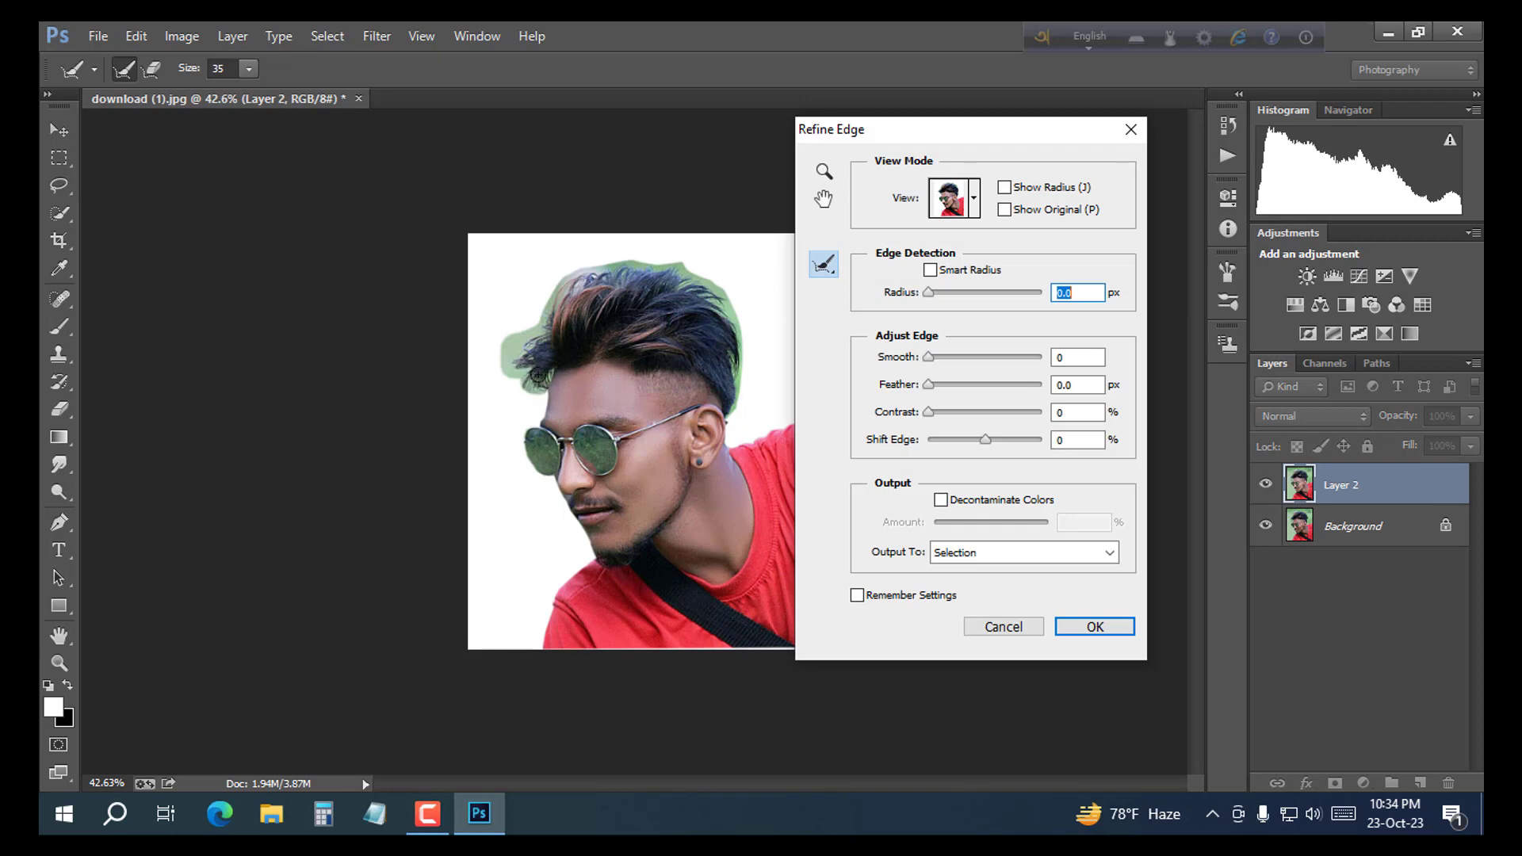
mouse_move(538, 375)
left_mouse_down()
mouse_move(556, 313)
mouse_move(673, 275)
mouse_move(749, 398)
mouse_move(736, 323)
mouse_move(650, 265)
mouse_move(576, 276)
mouse_move(547, 304)
mouse_move(541, 376)
left_mouse_up()
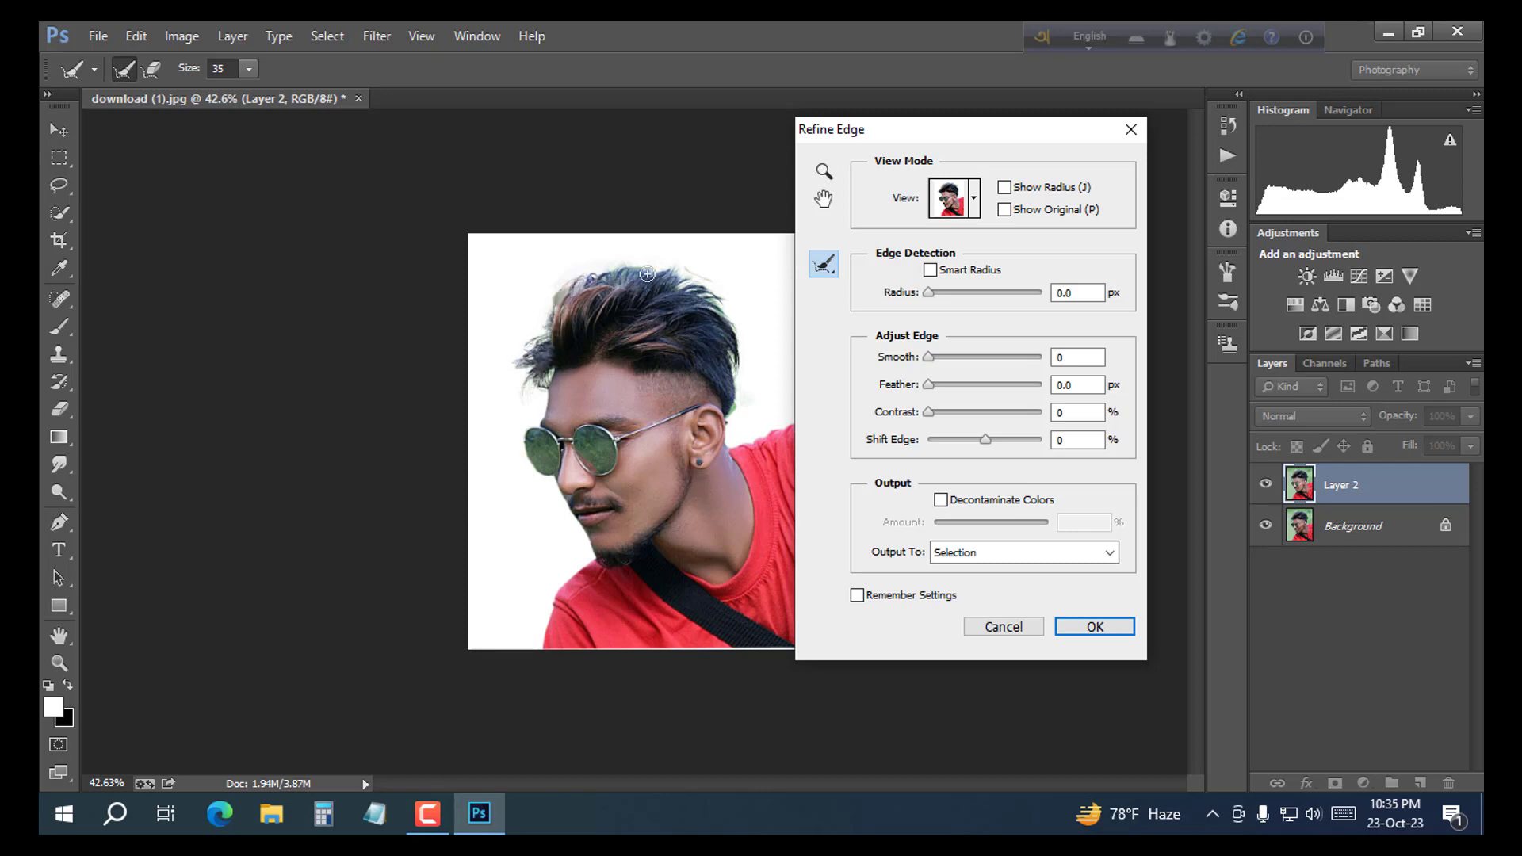
mouse_move(648, 274)
left_mouse_down()
mouse_move(724, 332)
mouse_move(731, 406)
left_mouse_up()
key("alt")
scroll(745, 405, "down", 4)
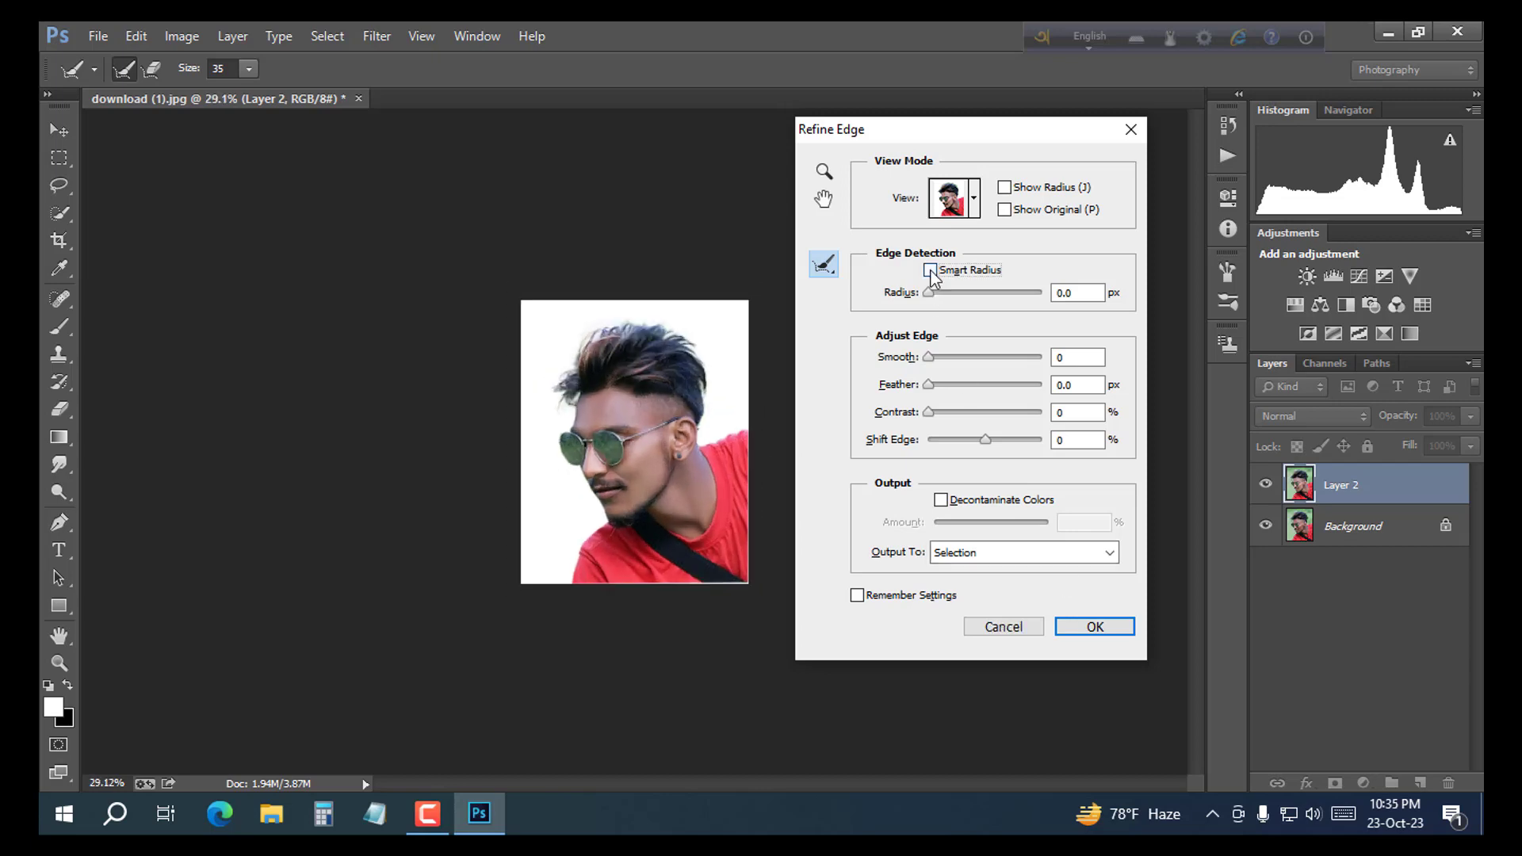
left_click_drag(986, 440, 989, 441)
left_click(1095, 626)
Step: Copy the selected man to a new layer and hide Layer 2 and the Background
scroll(783, 434, "up", 3)
key("alt")
key("ctrl+j")
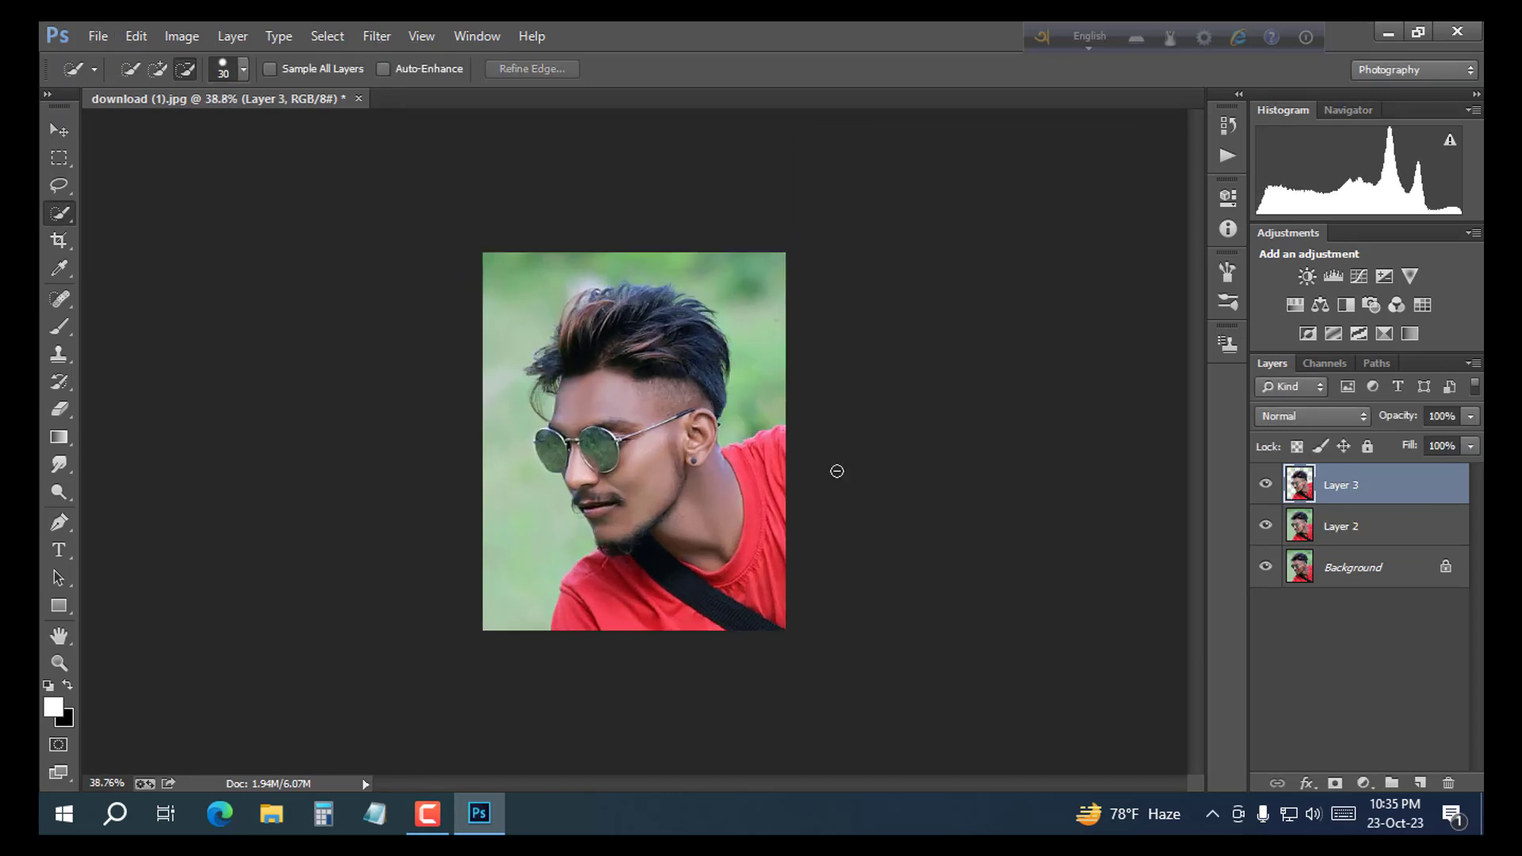
left_click(1265, 525)
left_click(1266, 566)
Step: Open the image "Special one new full hd cb editing background free" from the New Bg 2023 folder in ALL Background
left_click(93, 39)
left_click(113, 77)
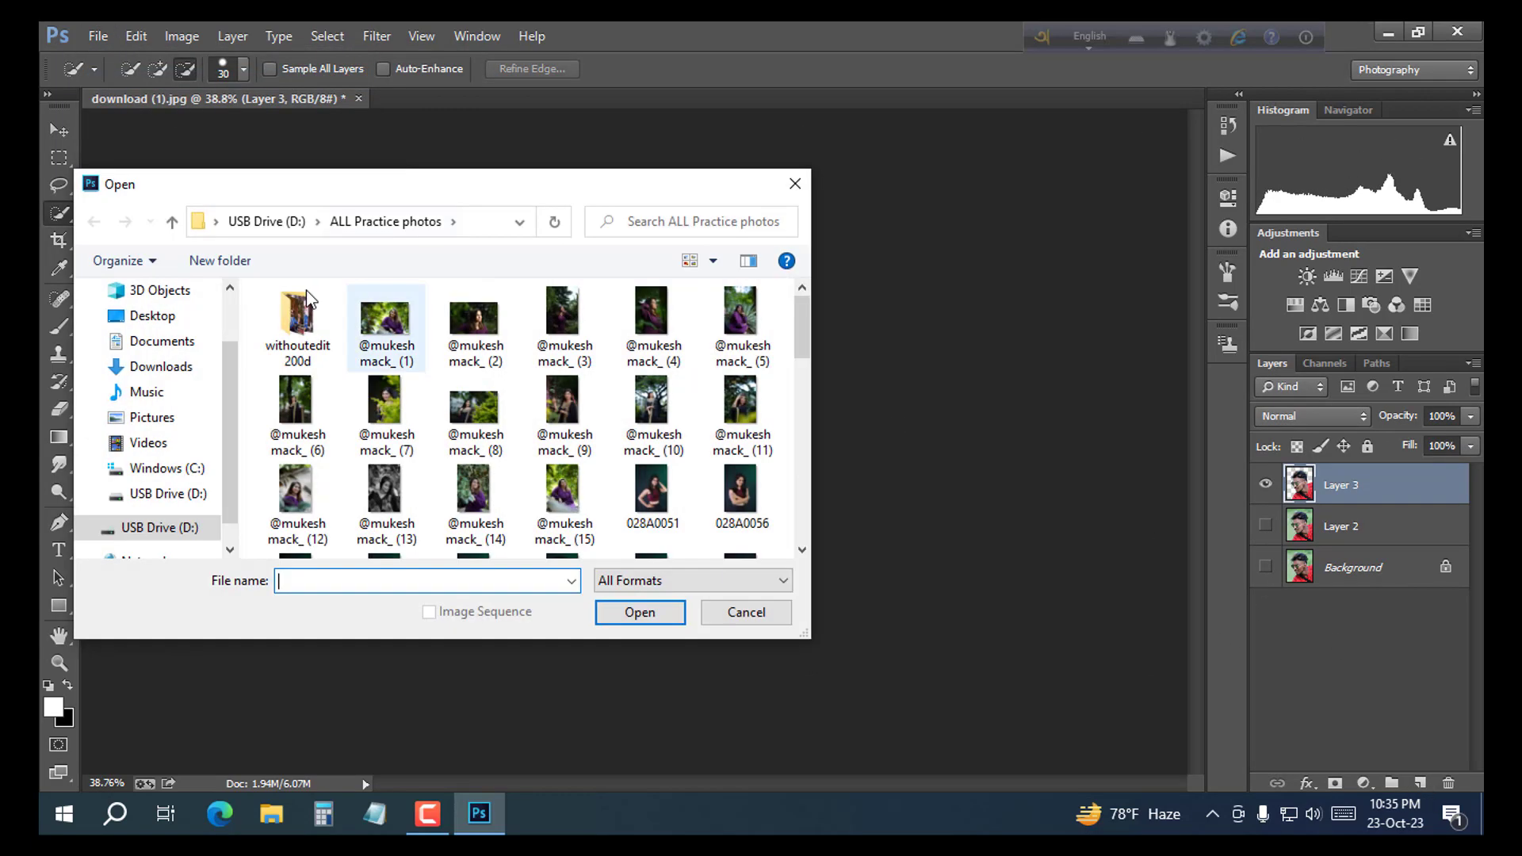
left_click(164, 493)
double_click(473, 319)
double_click(300, 324)
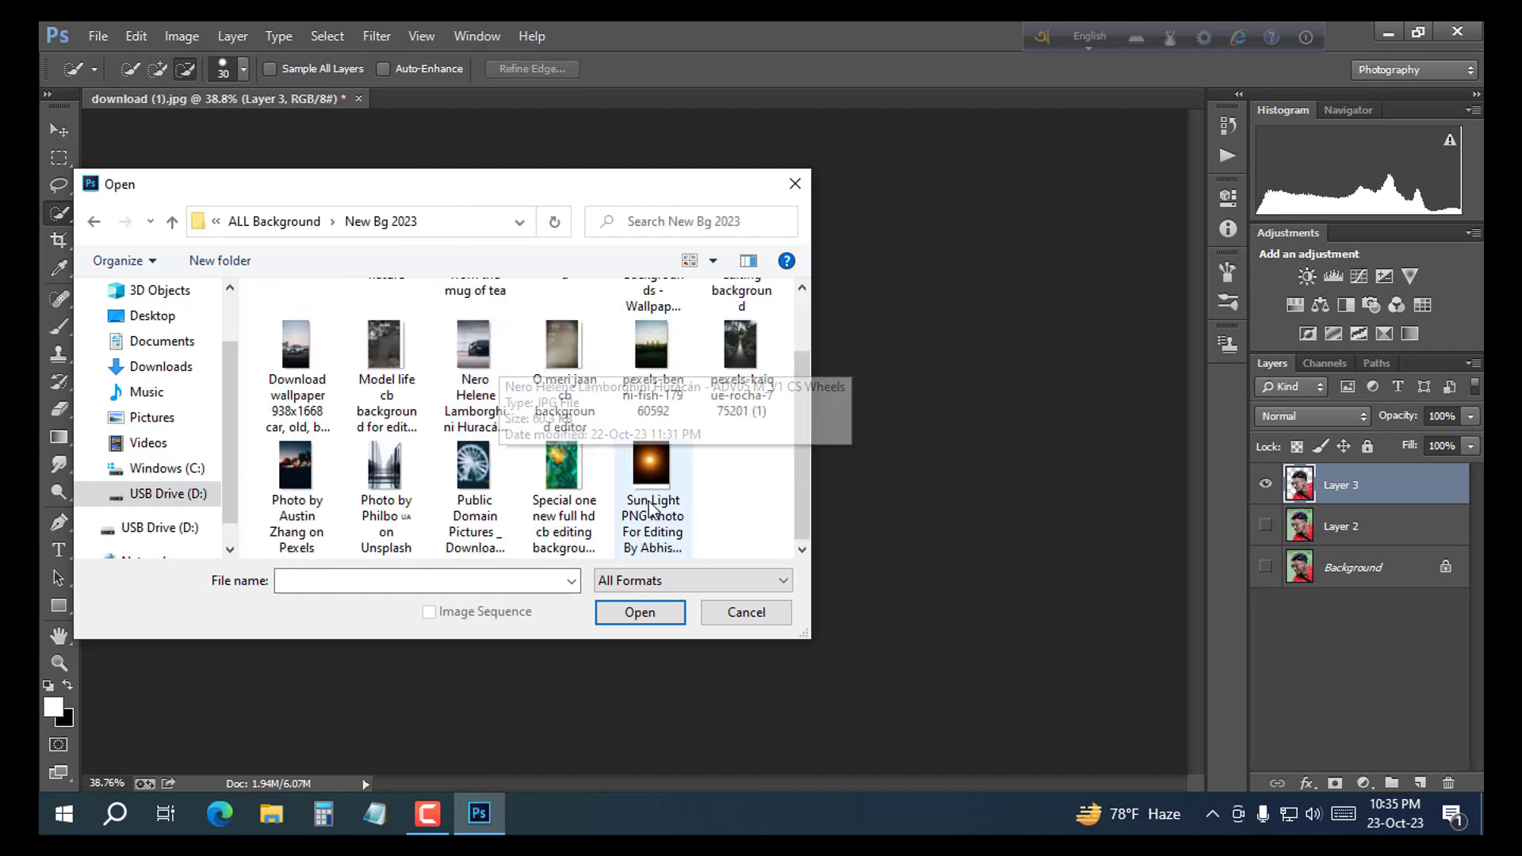
left_click(567, 476)
left_click(640, 612)
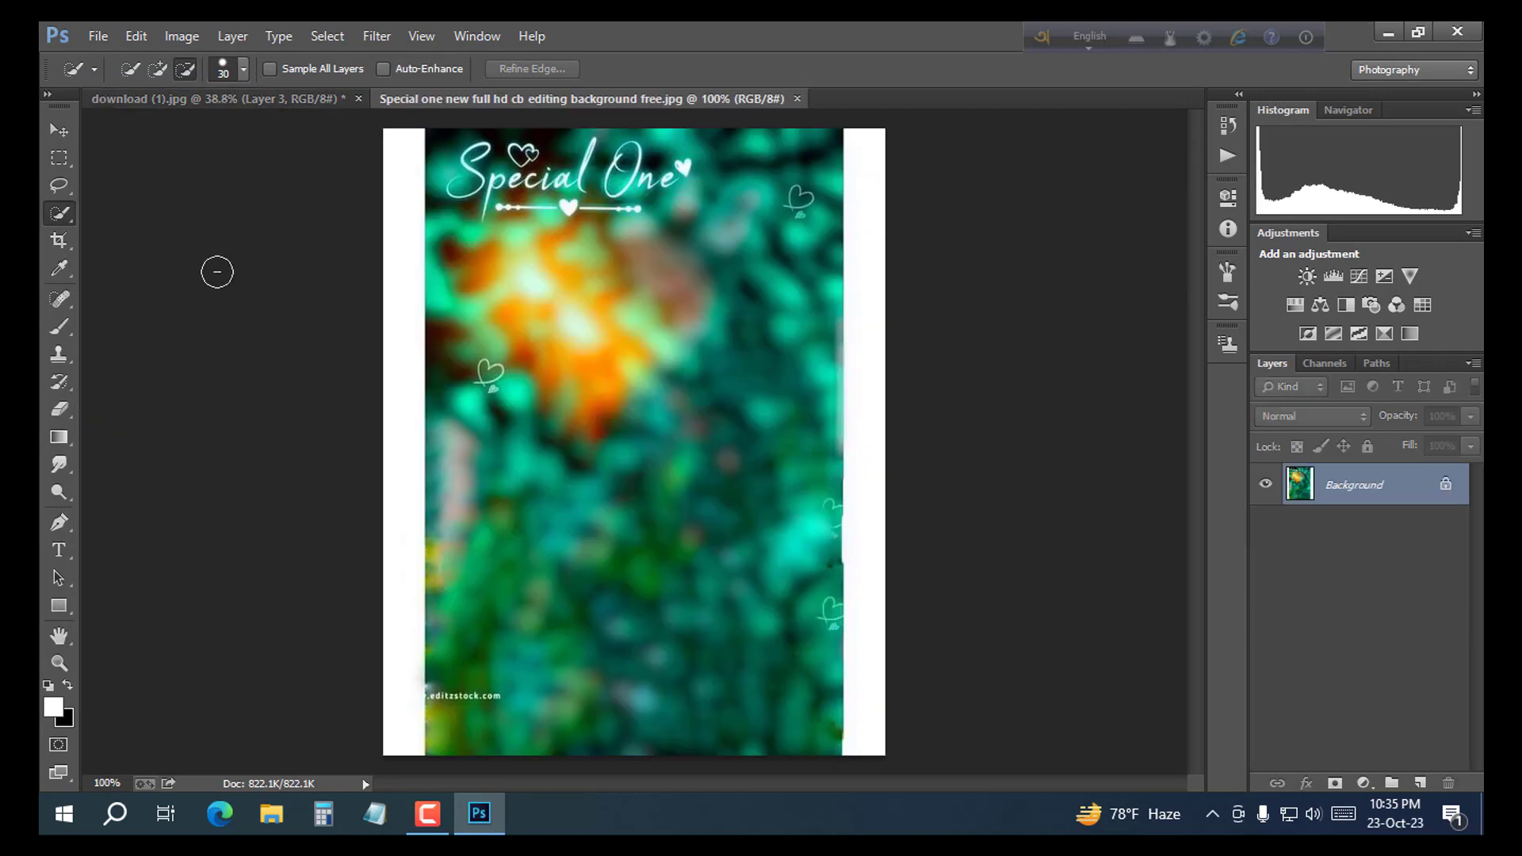
Step: Crop the background image at a 4:5 ratio, cutting off the white side margins and the Special One title
left_click(59, 241)
left_click_drag(384, 436, 426, 435)
left_click_drag(663, 447, 704, 396)
left_click_drag(426, 436, 436, 436)
left_click_drag(601, 436, 609, 436)
left_click(1105, 70)
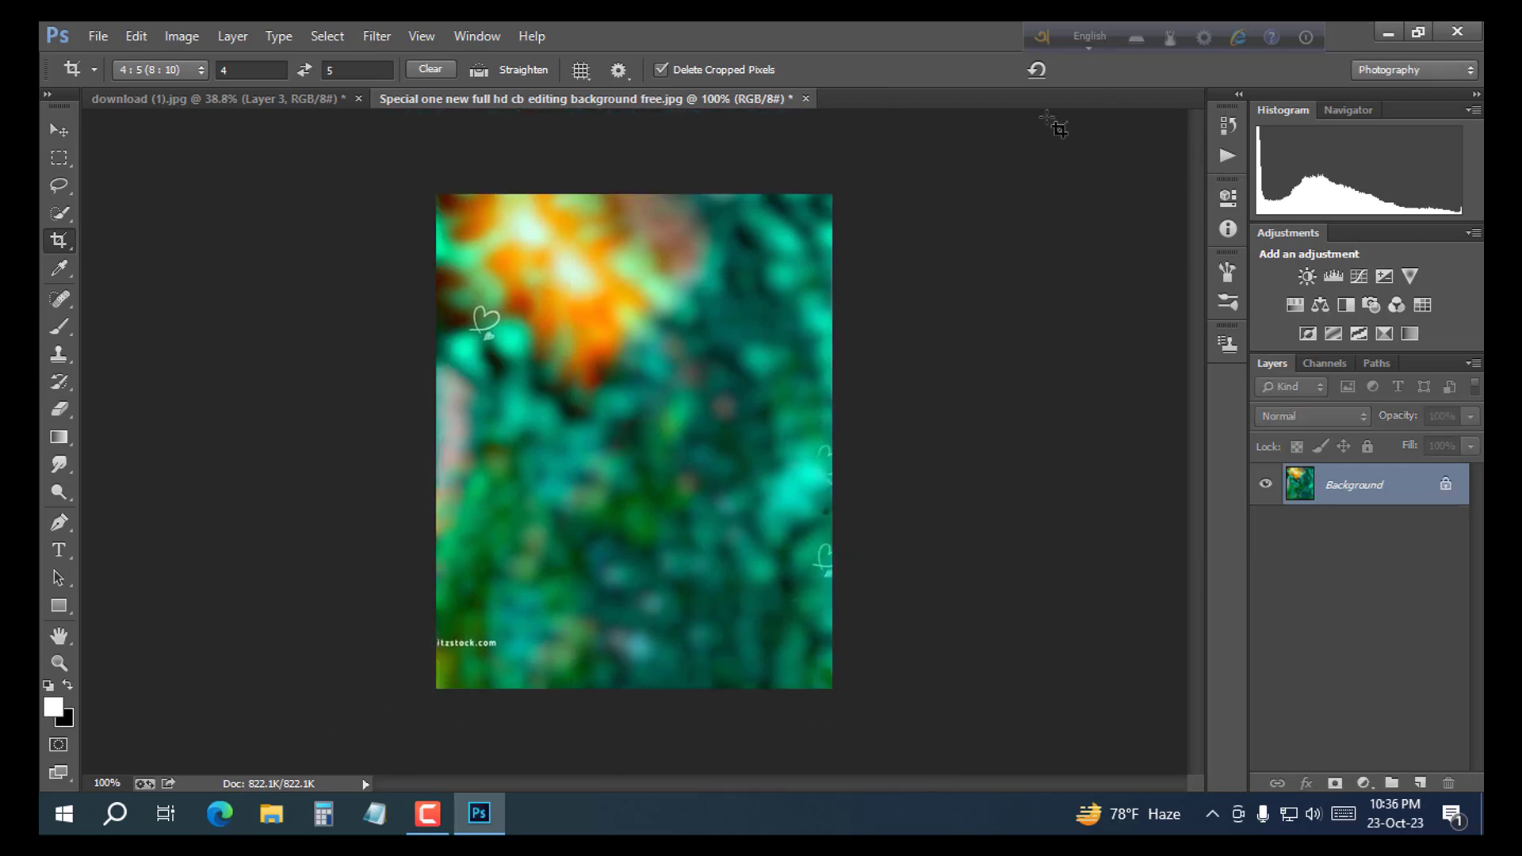
Step: Apply the basic Blur filter to the cropped background image, leaving its crop frame unmoved
left_click(376, 35)
mouse_move(442, 269)
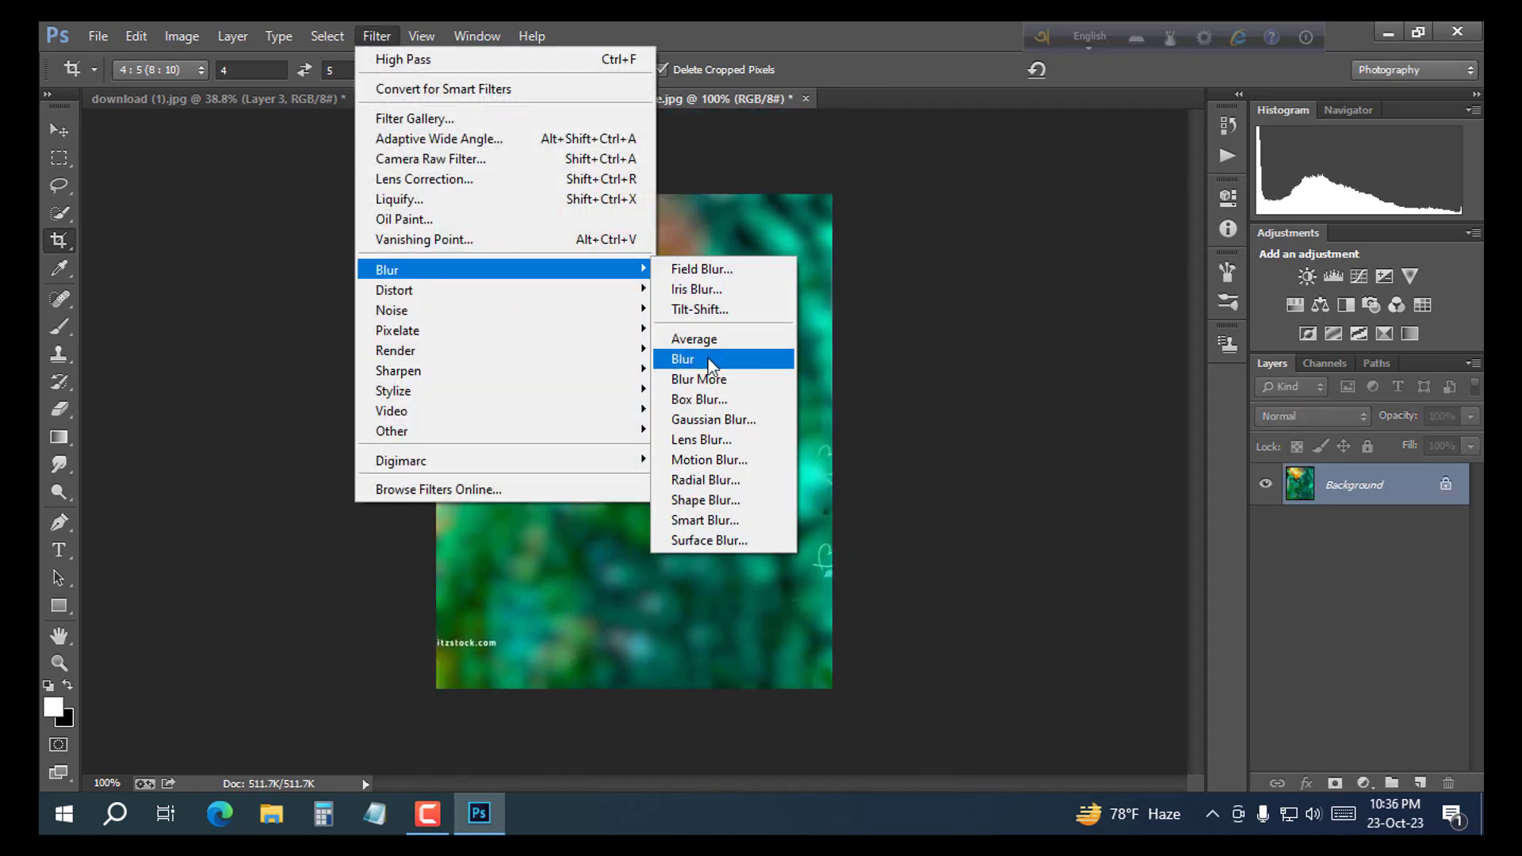
left_click(730, 357)
left_click_drag(733, 363, 674, 365)
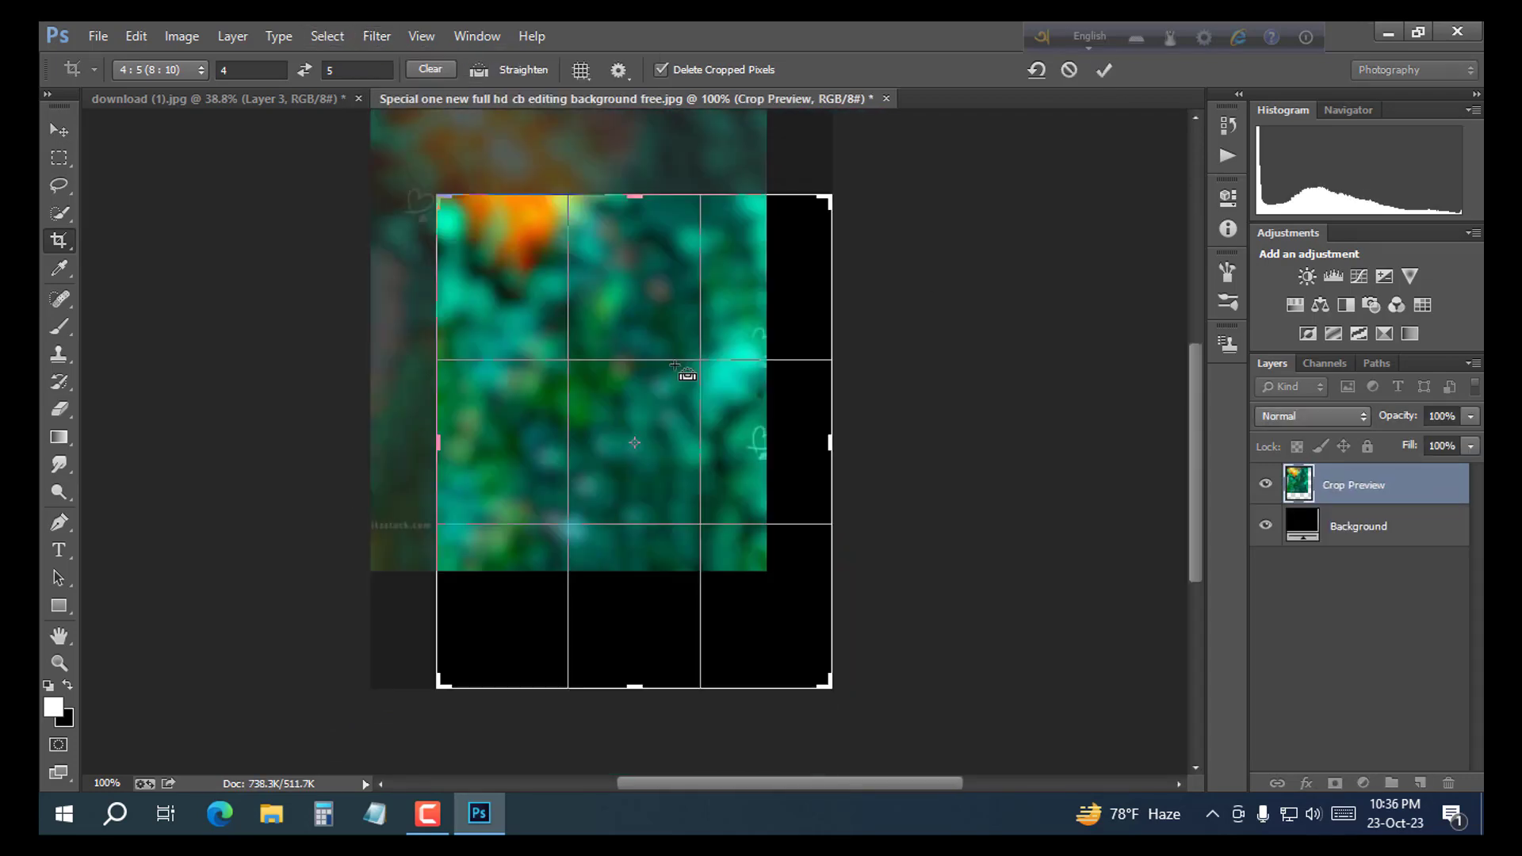
left_click(1069, 70)
Step: Apply a Gaussian Blur to the background image strong enough to dissolve the heart outlines and the website watermark
left_click(377, 36)
mouse_move(432, 263)
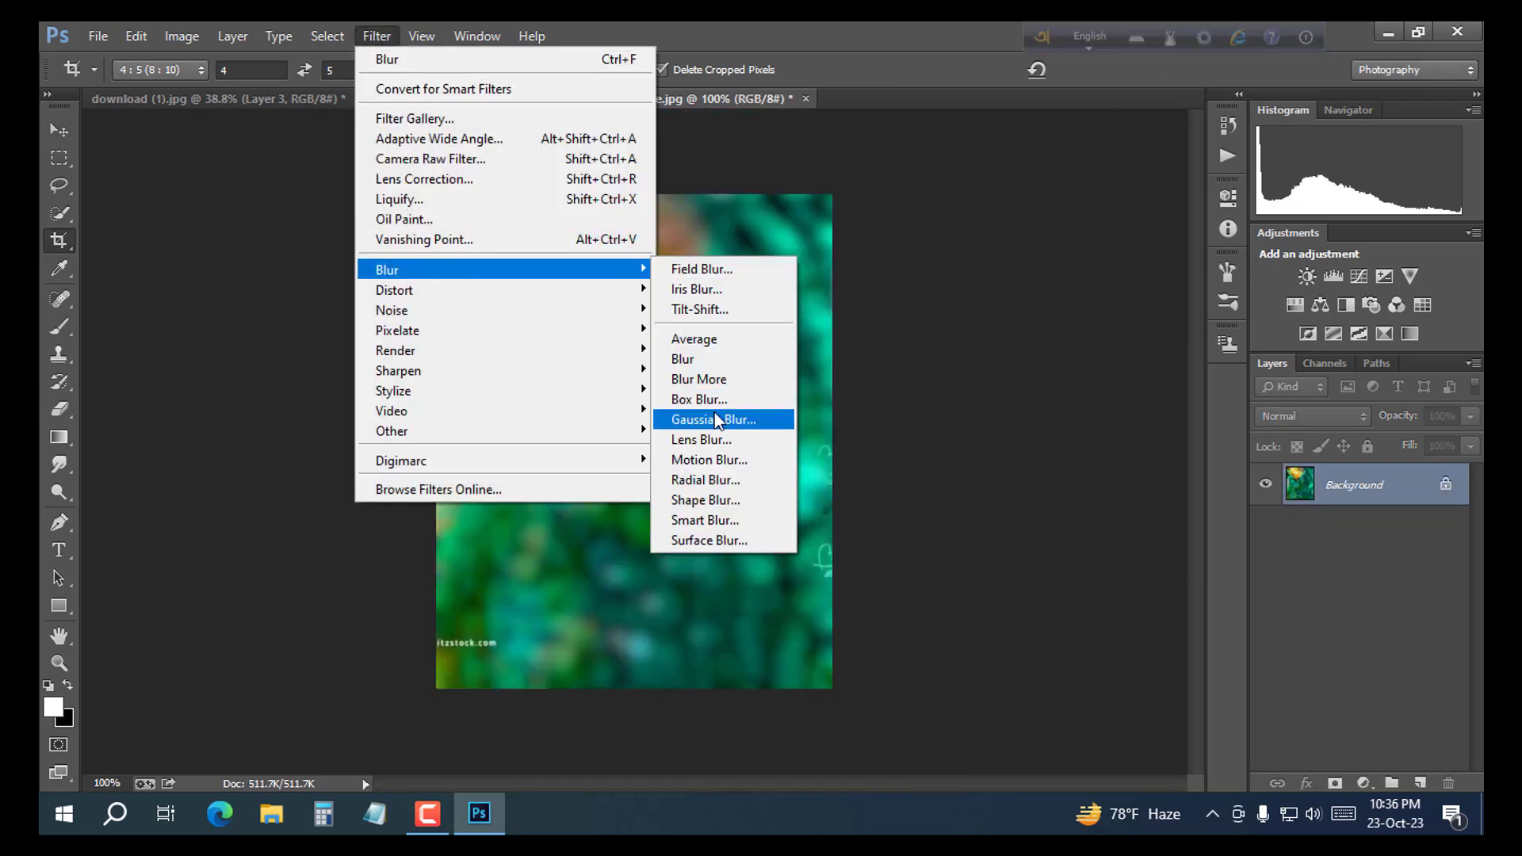
left_click(736, 416)
left_click_drag(806, 525, 792, 524)
key("Return")
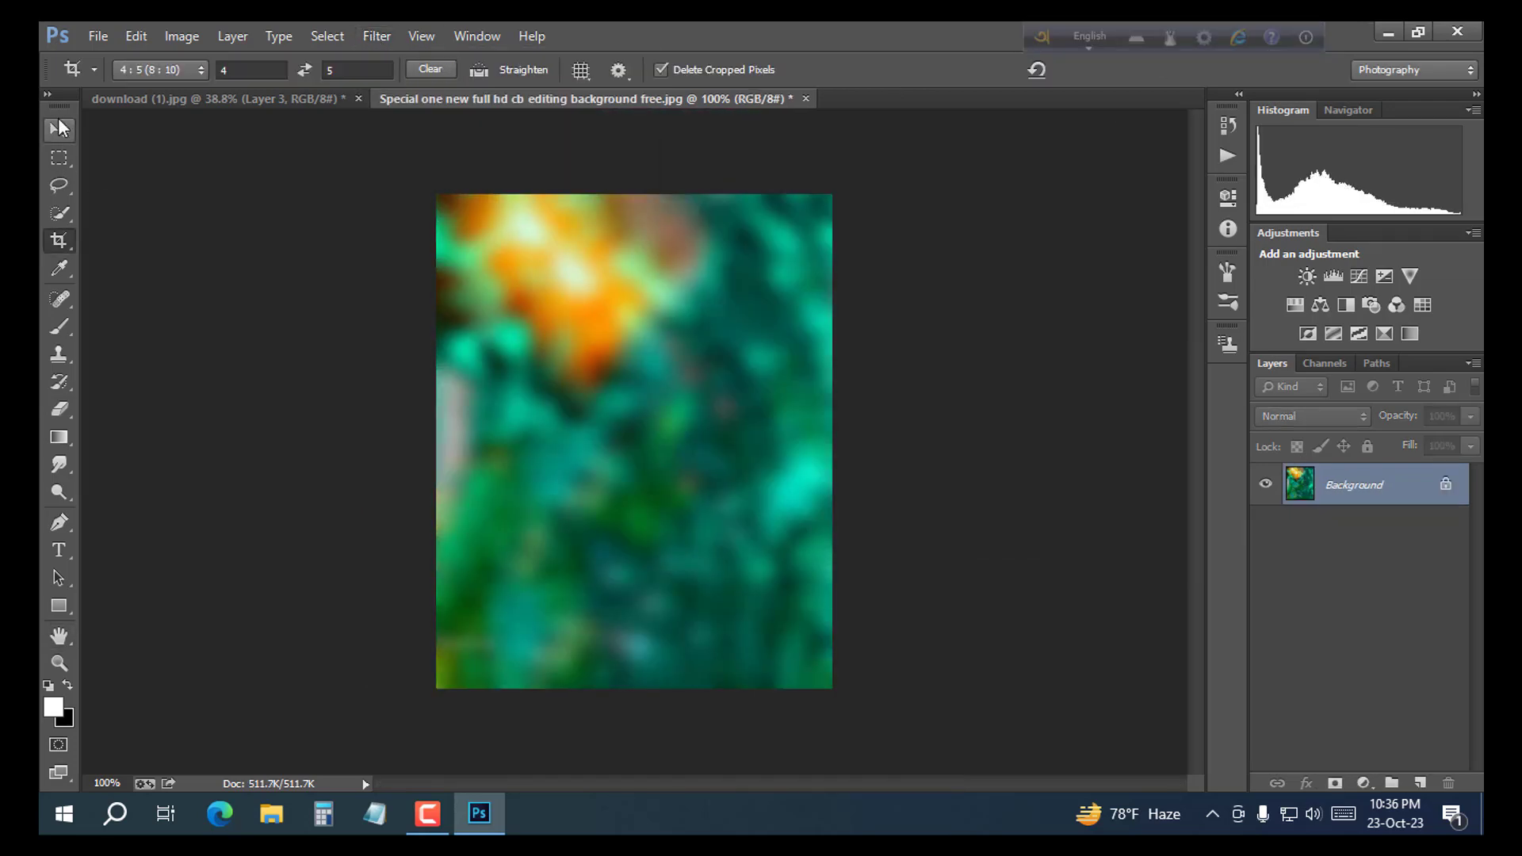
Step: Bring the blurred background into the download (1).jpg document and scale it to 200% to cover the canvas
left_click_drag(283, 101, 752, 587)
key("ctrl+t")
key("Left")
key("Left")
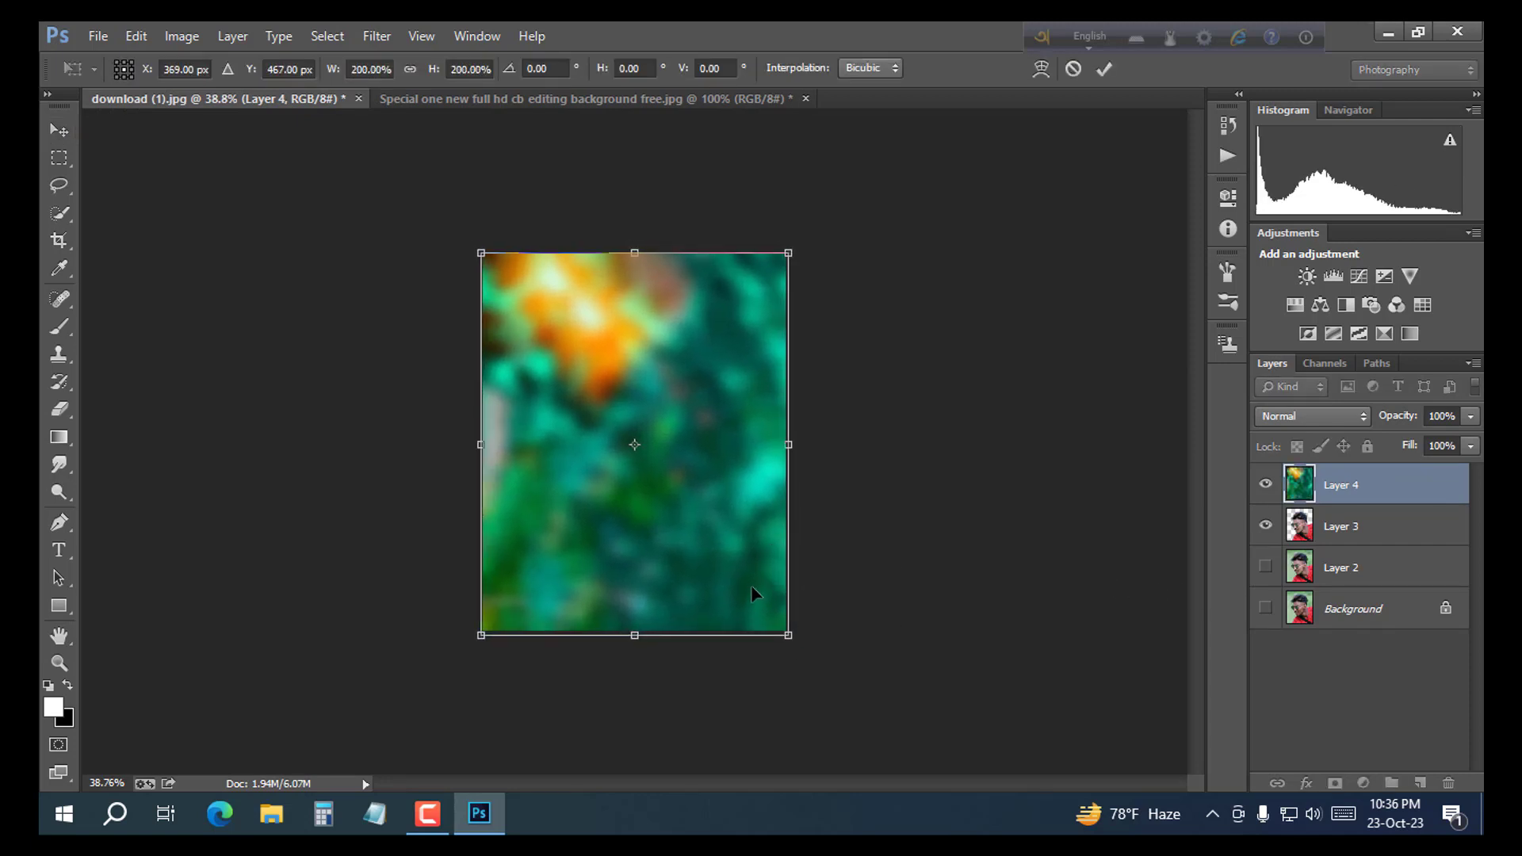
key("Up")
key("Return")
Step: Place the blurred background layer beneath the cut-out man on Layer 3
left_click_drag(1316, 488, 1325, 537)
scroll(845, 460, "up", 1)
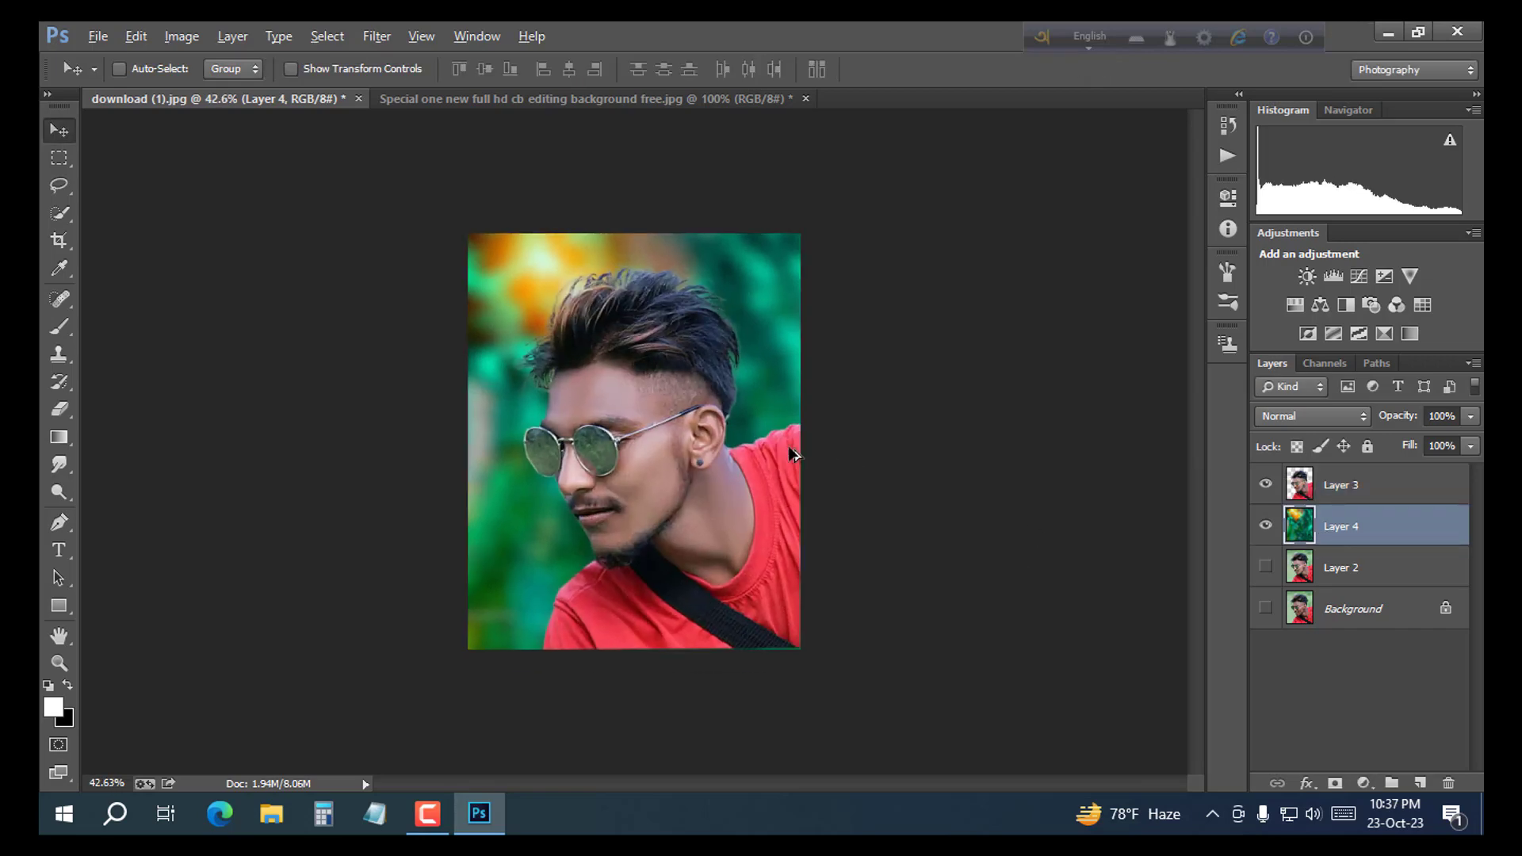
scroll(793, 463, "down", 2)
scroll(761, 458, "up", 3)
Step: On Layer 3, trace the sunglasses lens nearer the ear with the Pen tool and convert the path to a selection
left_click(1304, 485)
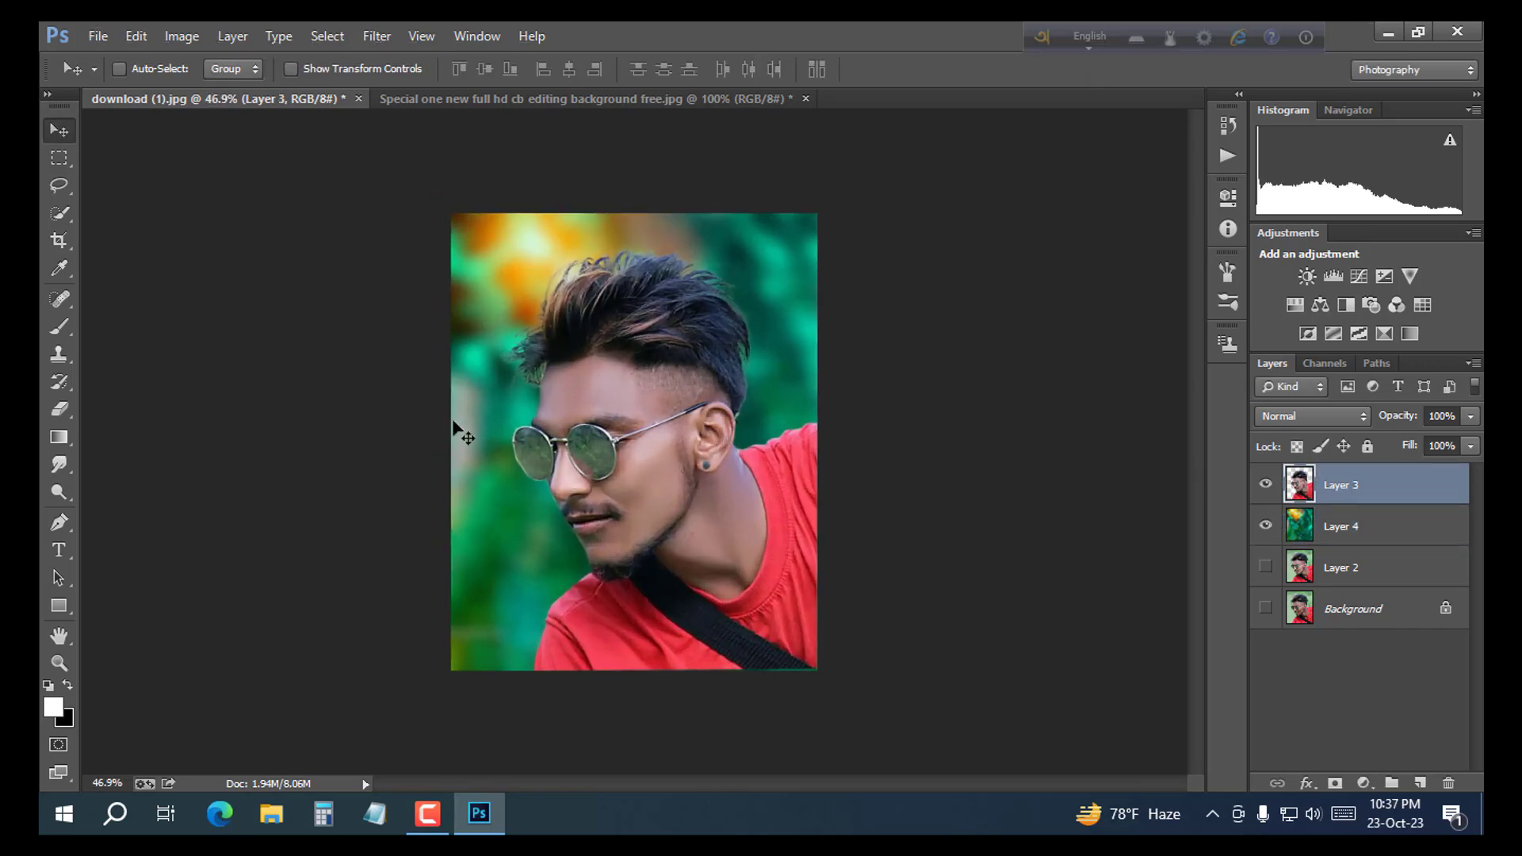
scroll(517, 478, "up", 11)
scroll(517, 479, "up", 6)
key("p")
left_click(446, 350)
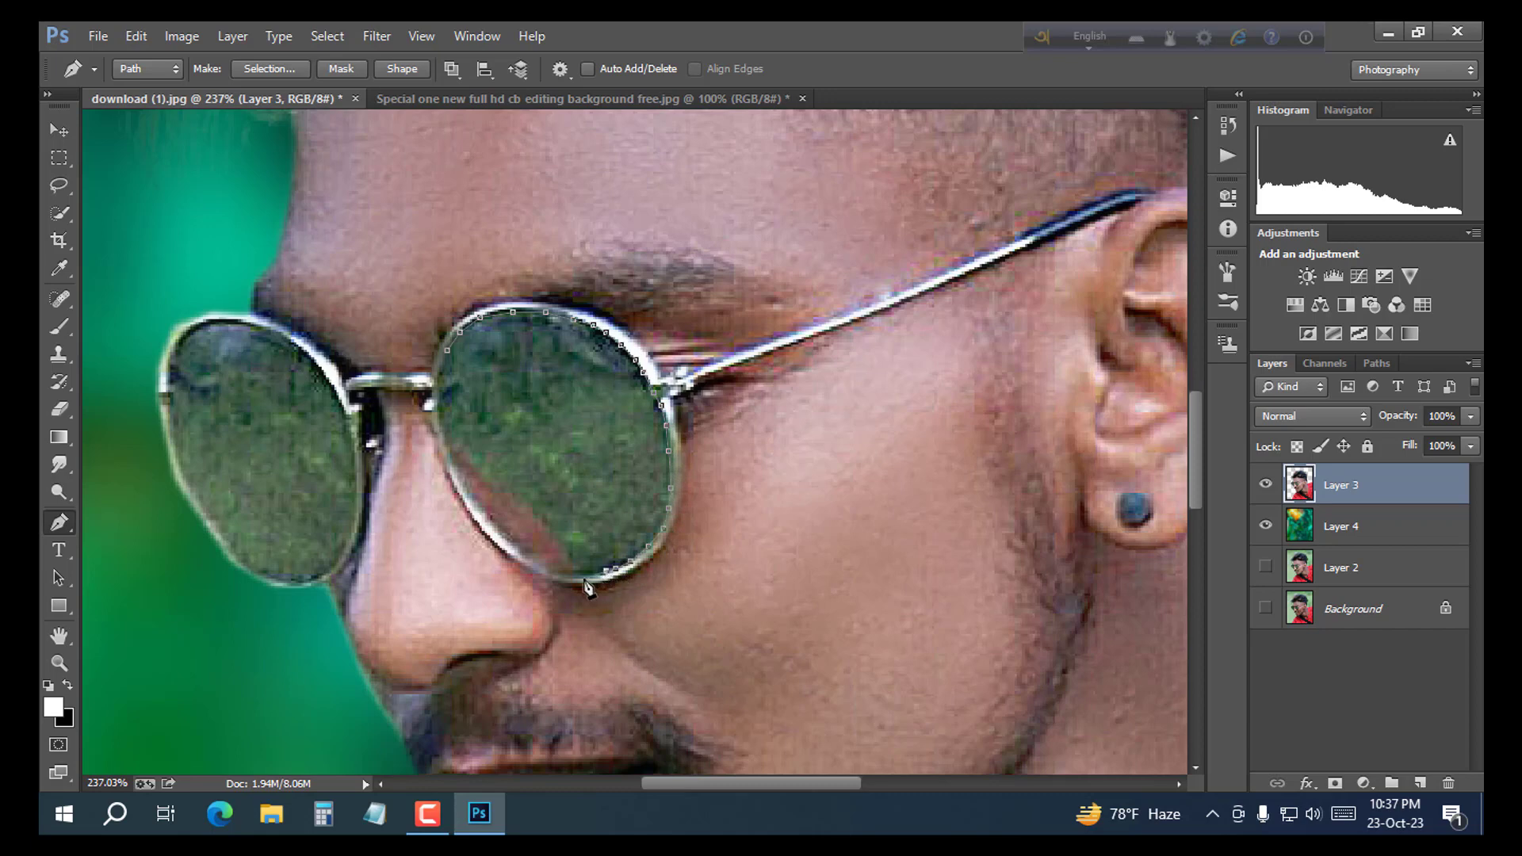
left_click(538, 517)
right_click(473, 385)
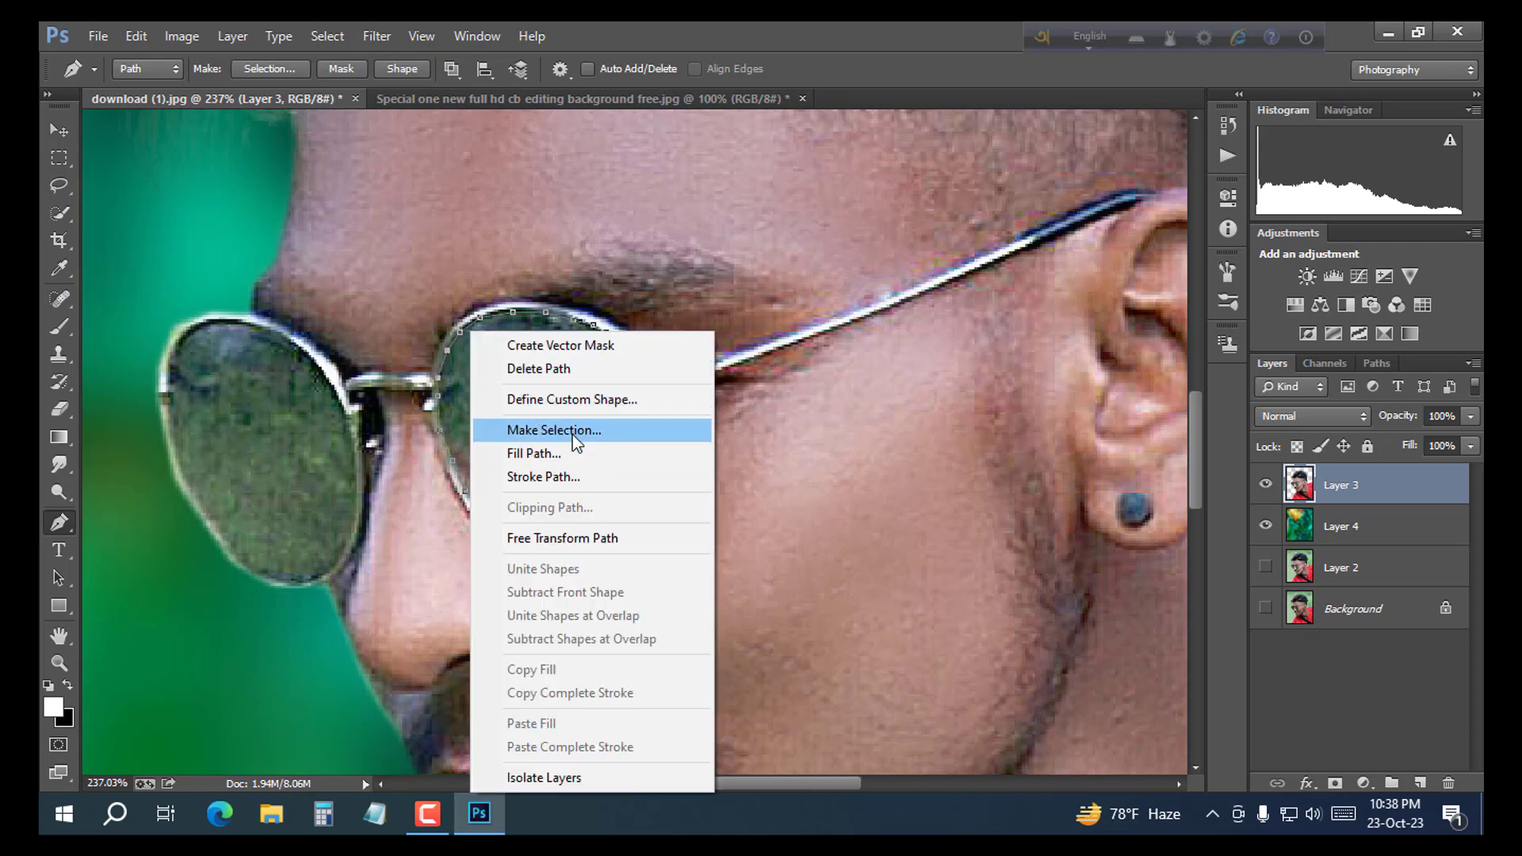
left_click(572, 434)
key("Return")
Step: Apply a Gaussian Blur to the selected sunglasses lens to soften its reflection
scroll(648, 366, "down", 2)
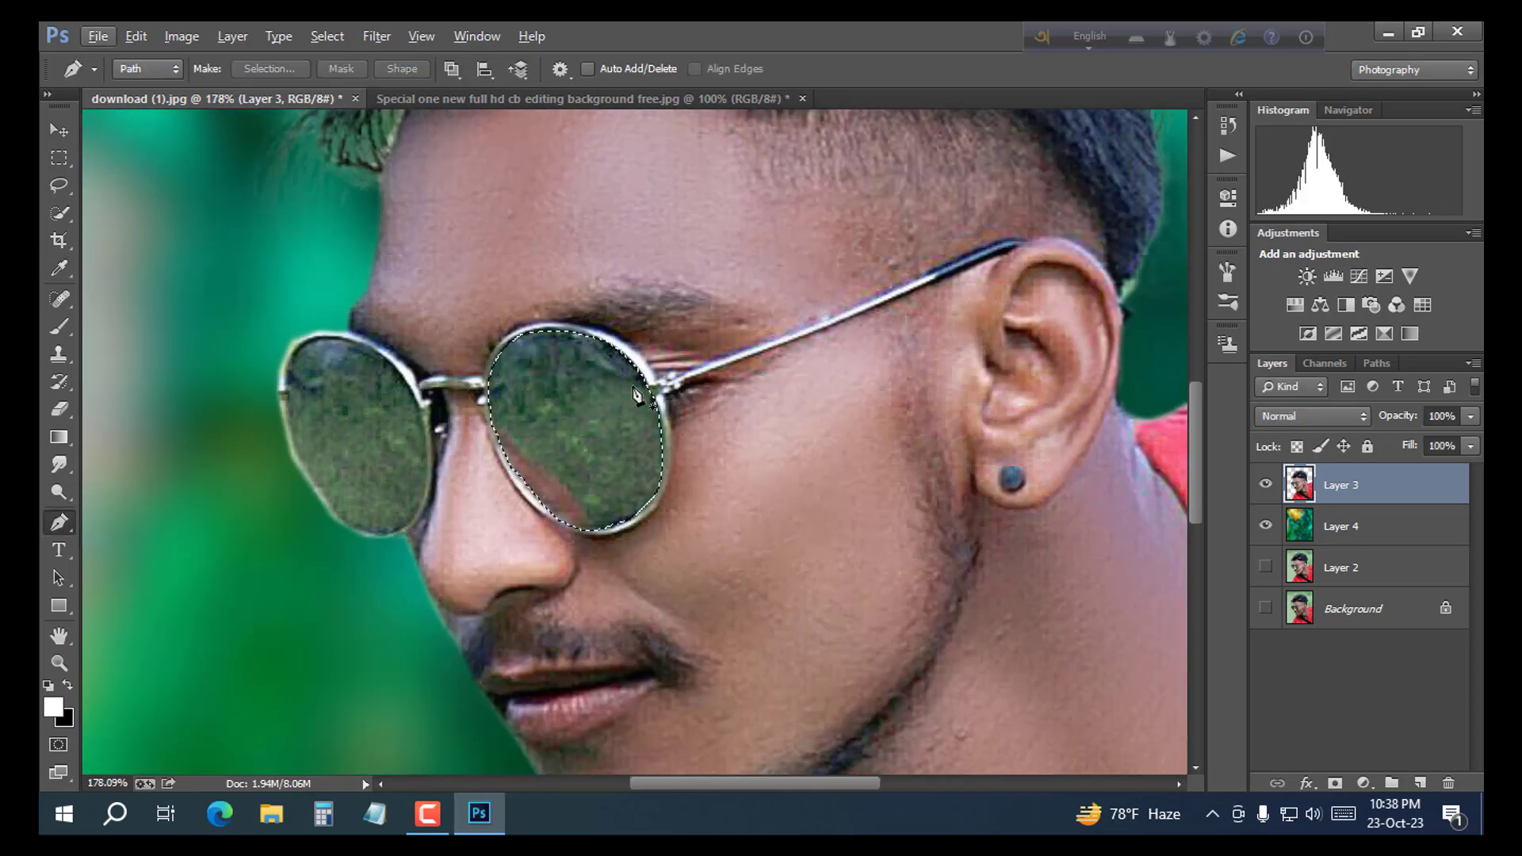
left_click(377, 35)
mouse_move(389, 271)
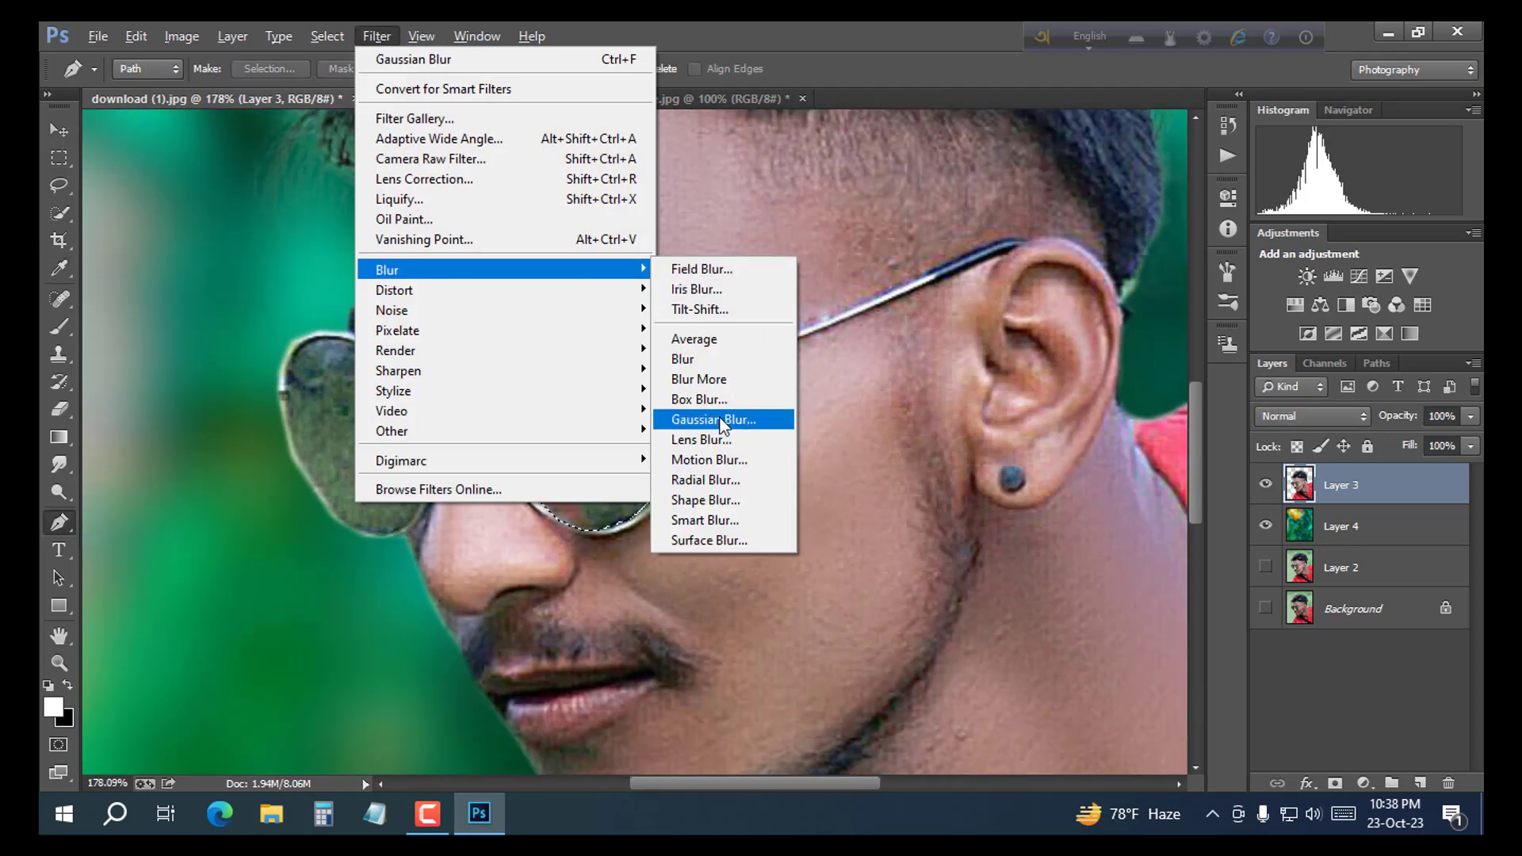
left_click(720, 417)
left_click_drag(791, 523, 763, 522)
left_click(985, 243)
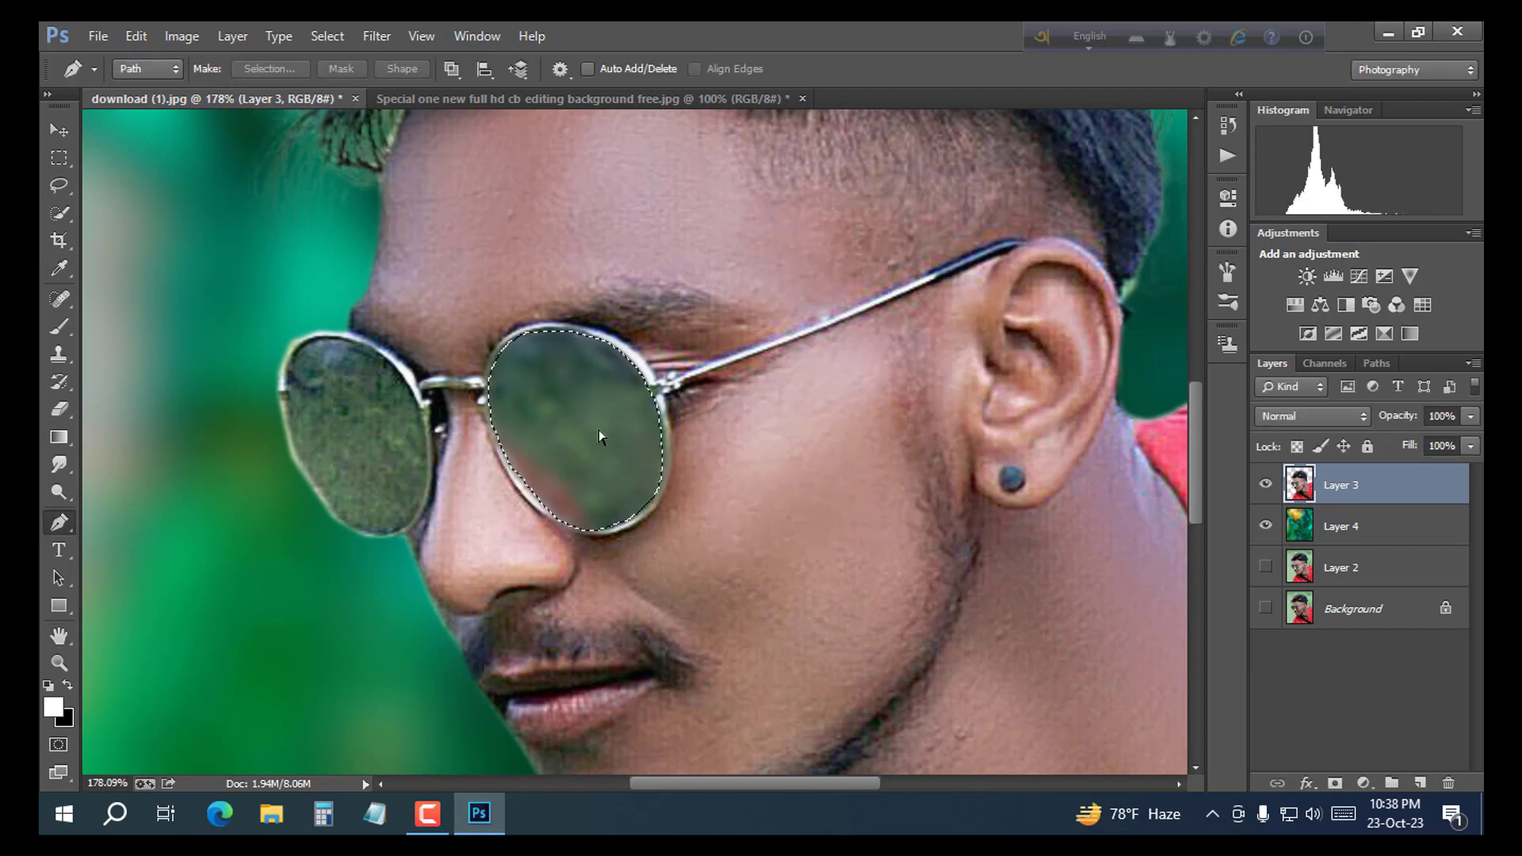
key("ctrl+d")
scroll(430, 435, "down", 1)
scroll(426, 433, "up", 1)
key("ctrl+z")
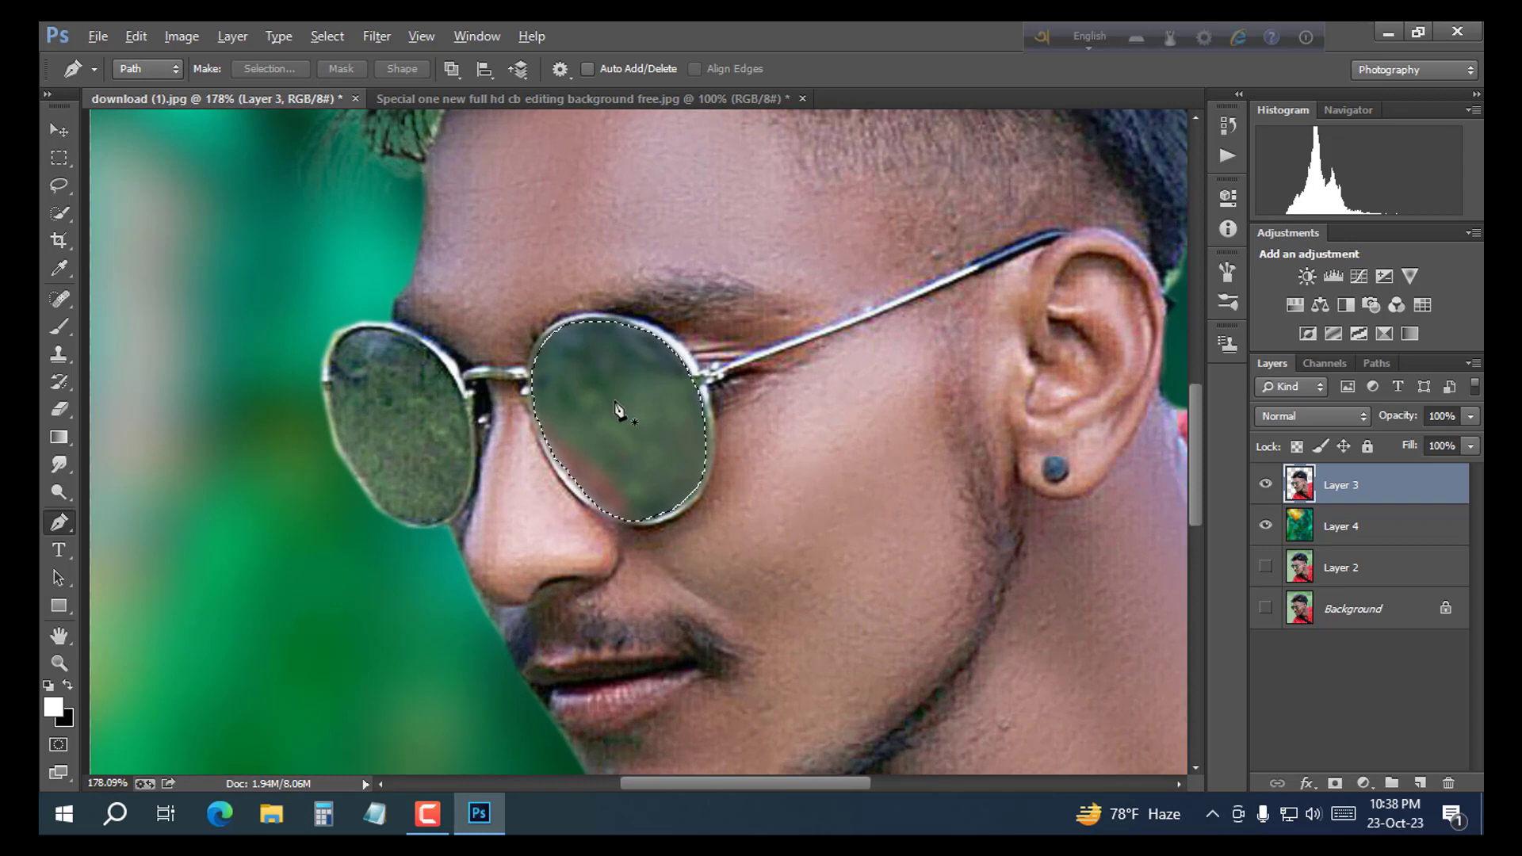
Step: Copy the blurred lens onto the lens farther from the ear, scale it down to fit the frame, and clear the selection
key("v")
left_click_drag(584, 417, 366, 414)
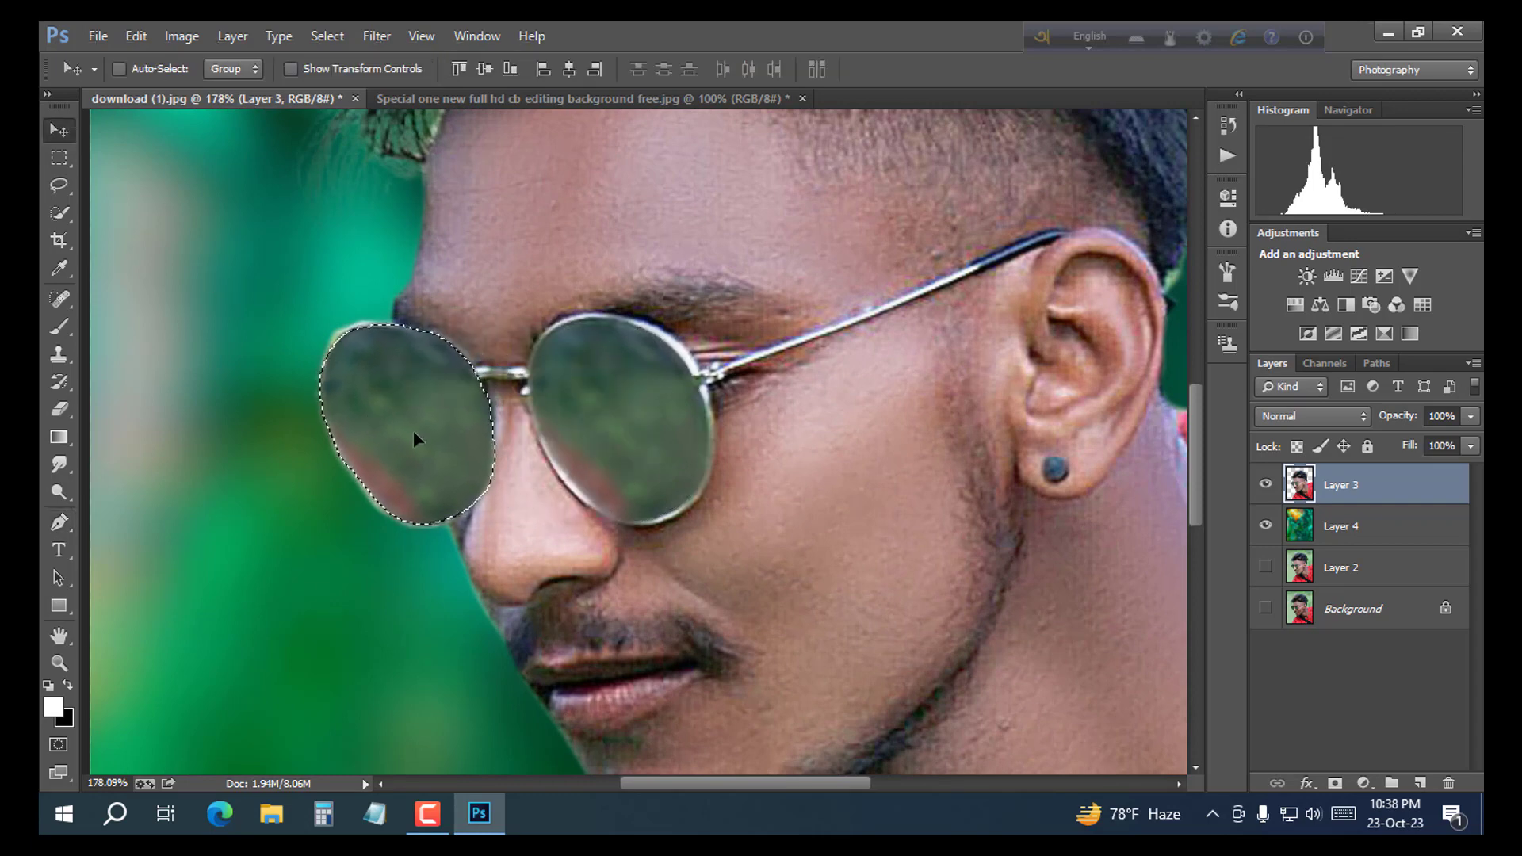
key("ctrl+t")
left_click_drag(506, 533, 501, 529)
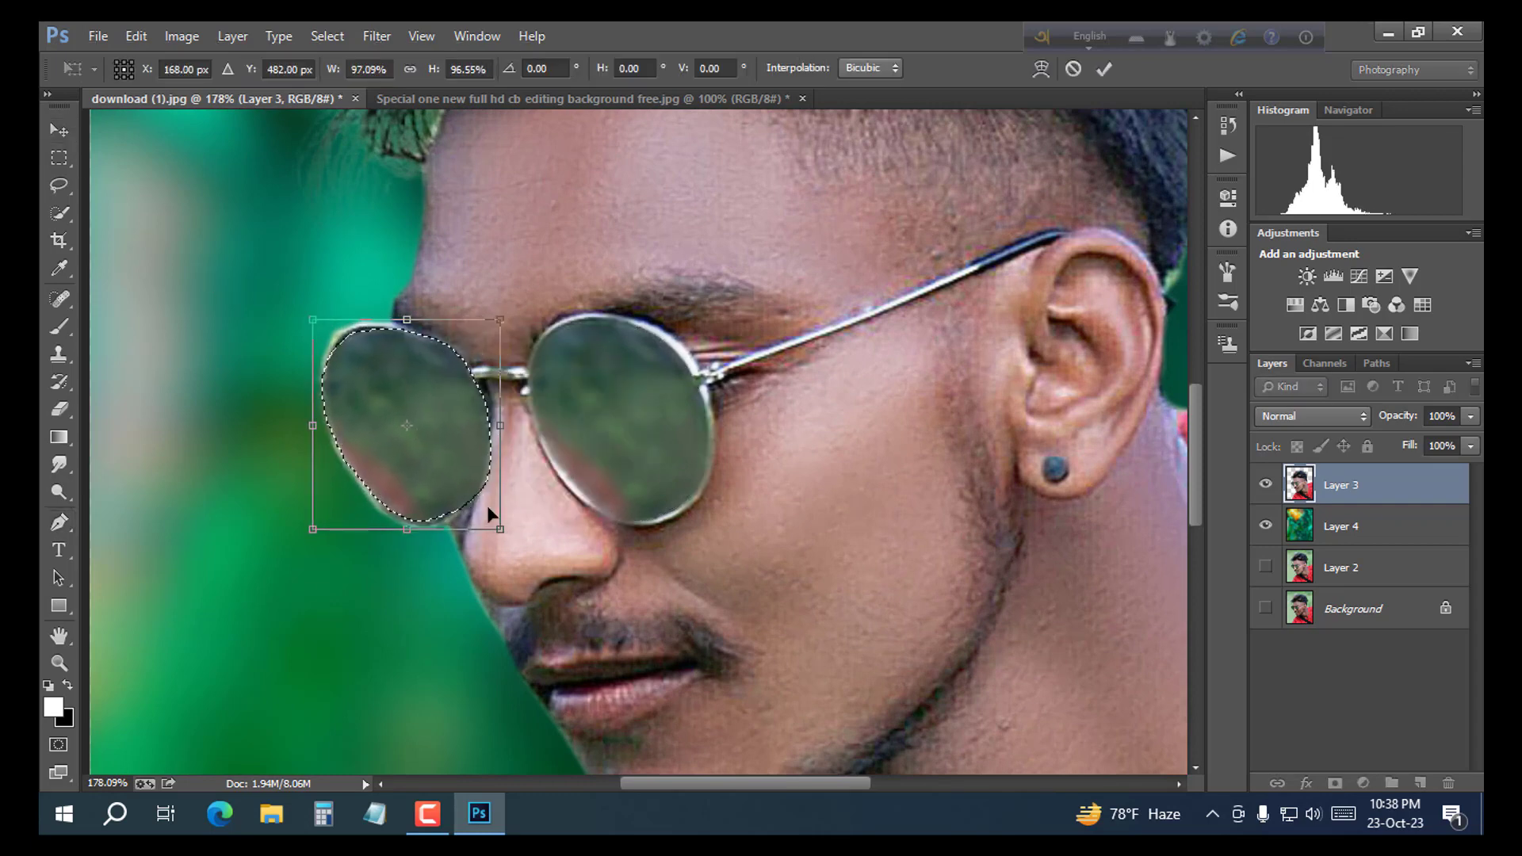
left_click_drag(456, 472, 459, 474)
left_click_drag(498, 530, 493, 525)
left_click_drag(459, 473, 454, 470)
left_click(1105, 69)
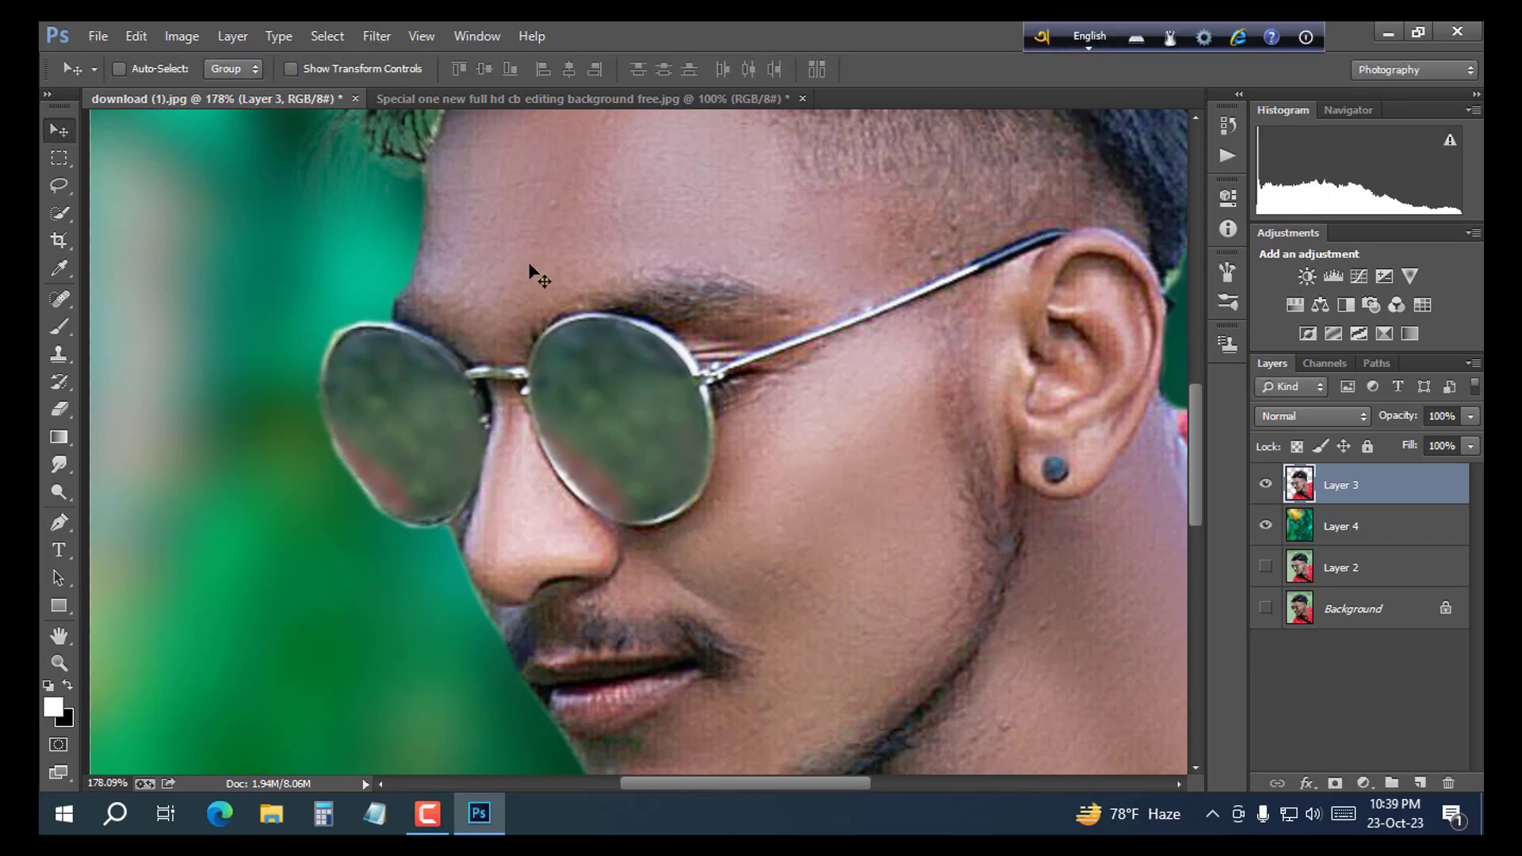
scroll(528, 270, "down", 5)
scroll(554, 337, "up", 4)
scroll(554, 338, "down", 5)
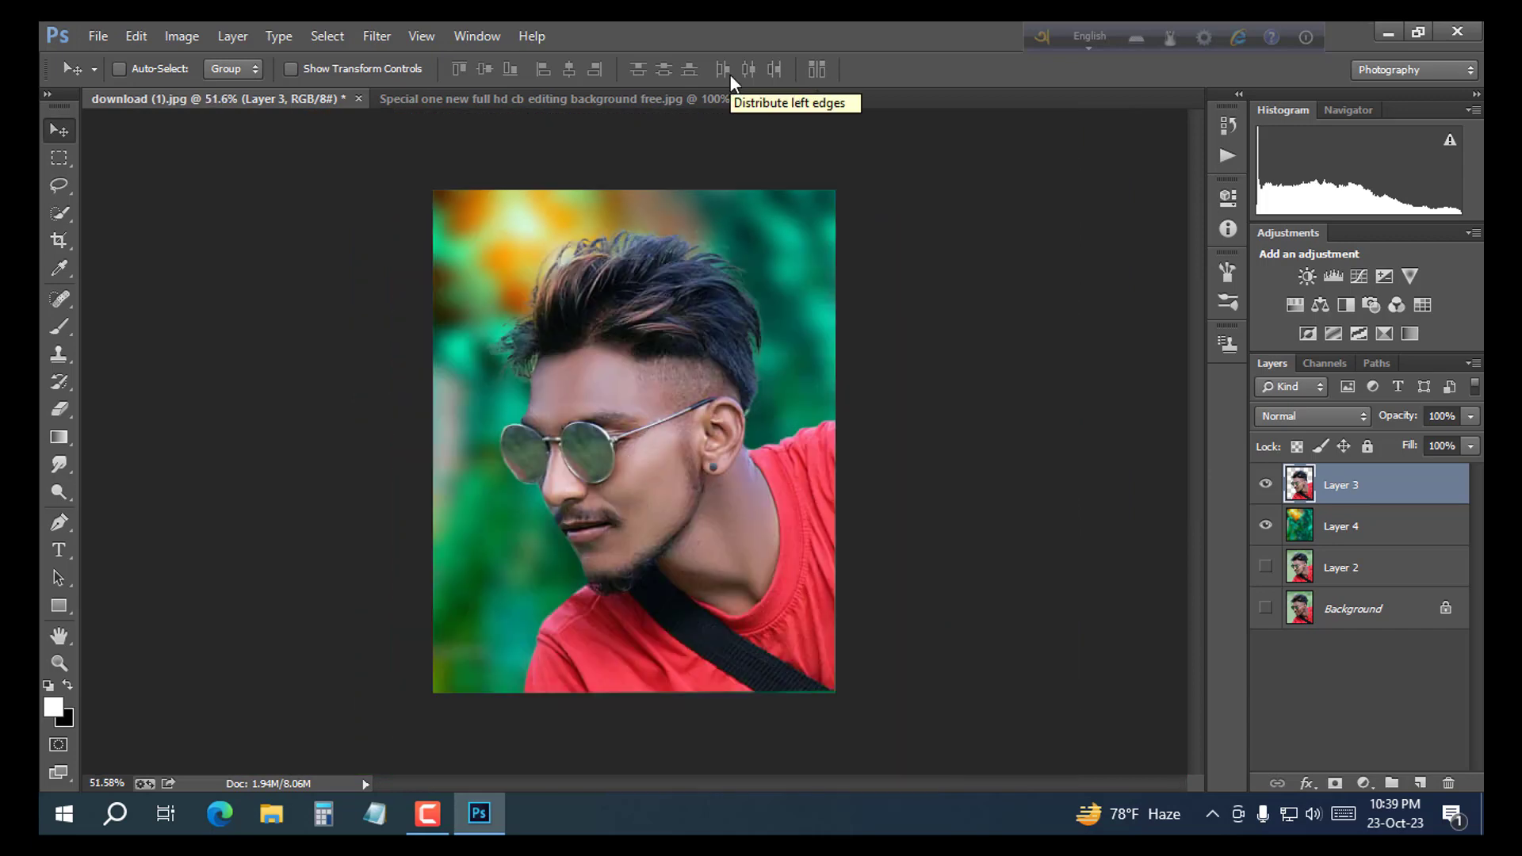
scroll(543, 343, "up", 2)
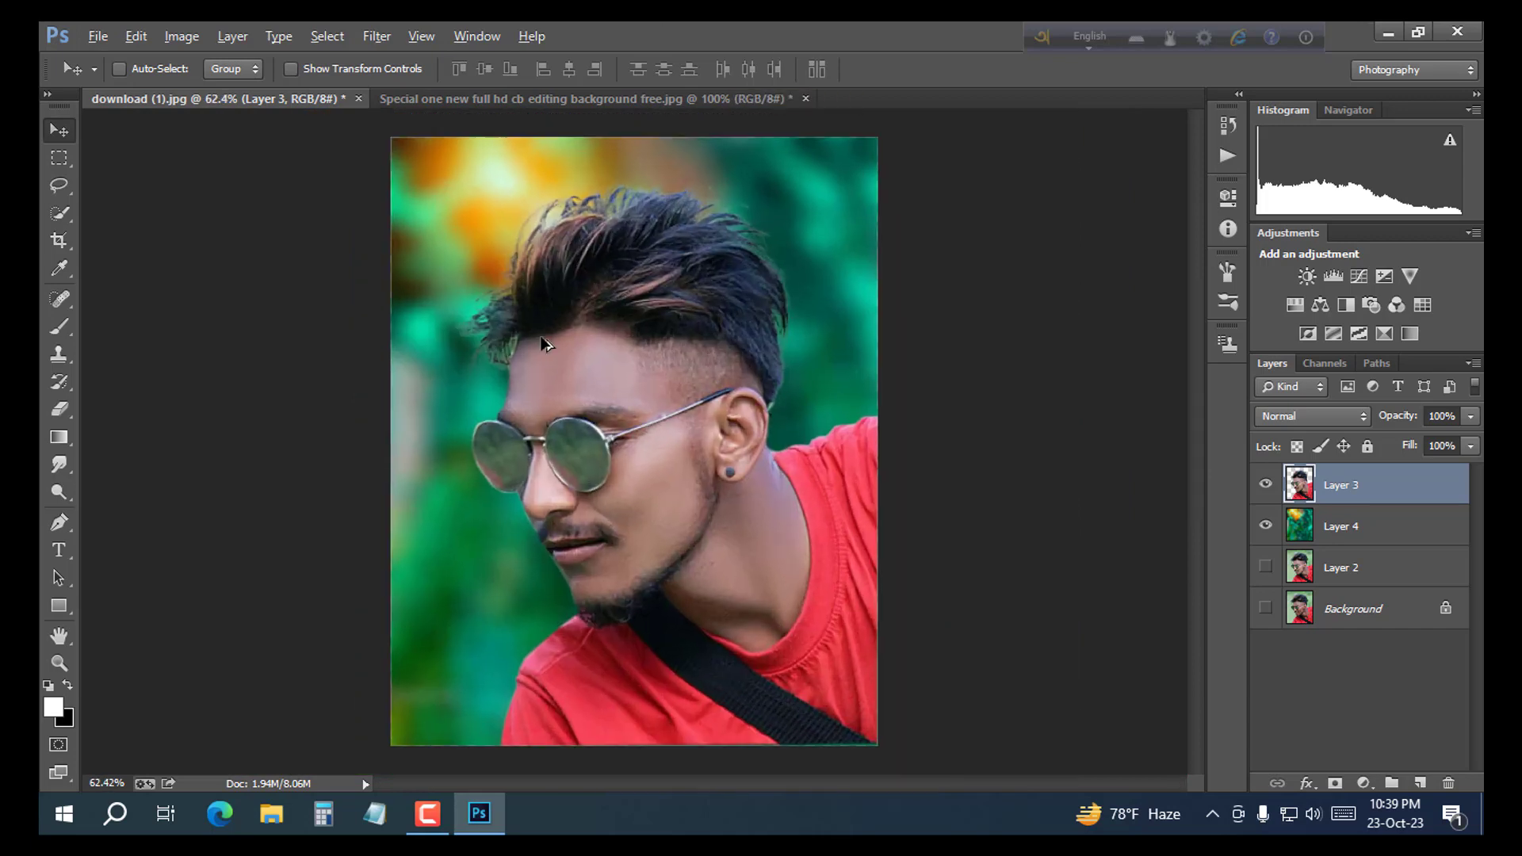
scroll(544, 343, "down", 3)
key("ctrl+shift+a")
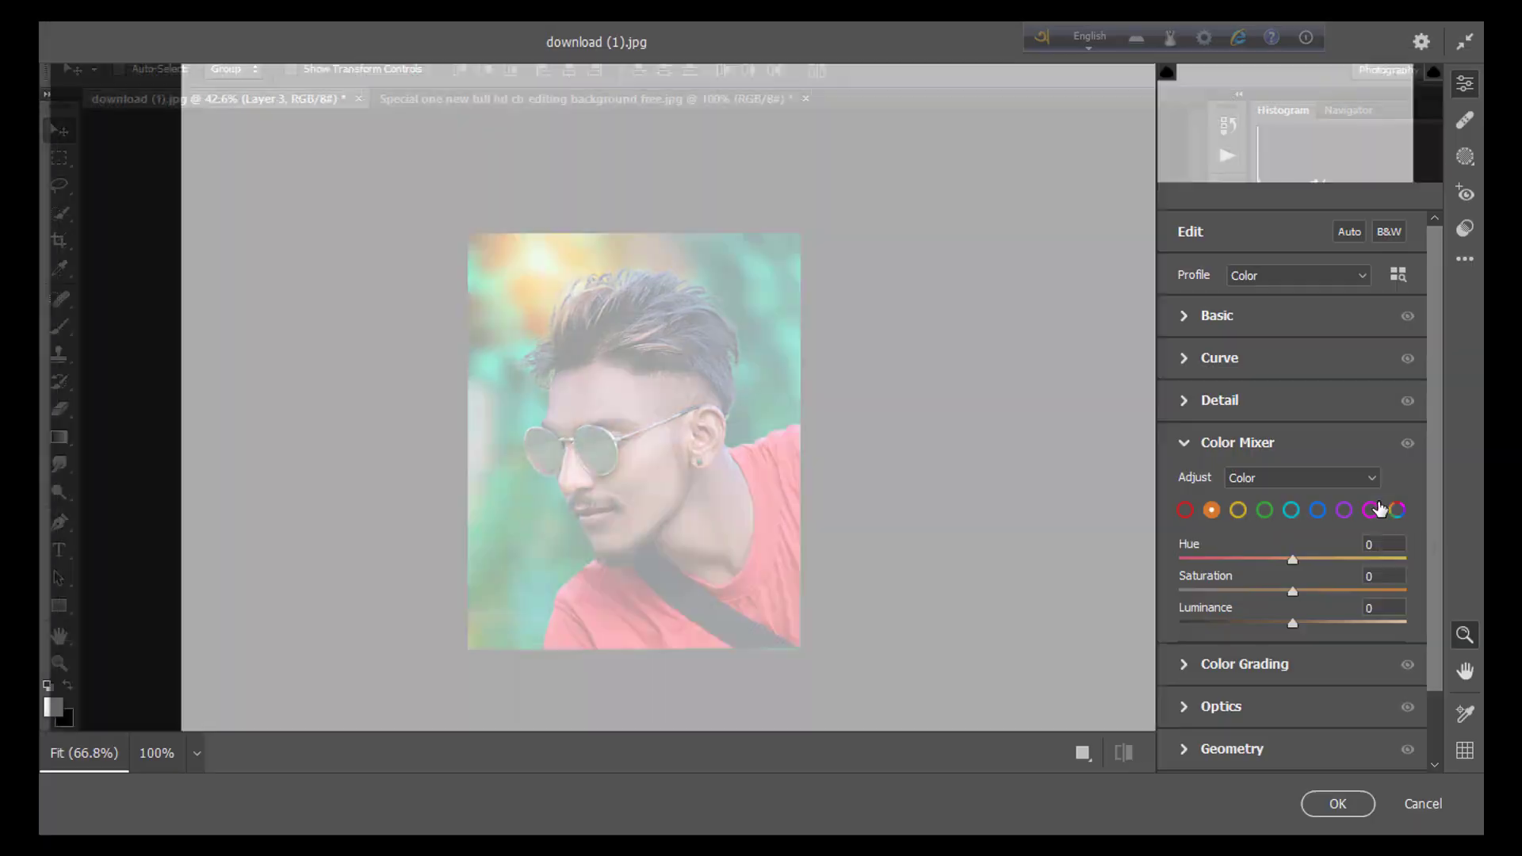
left_click(1421, 803)
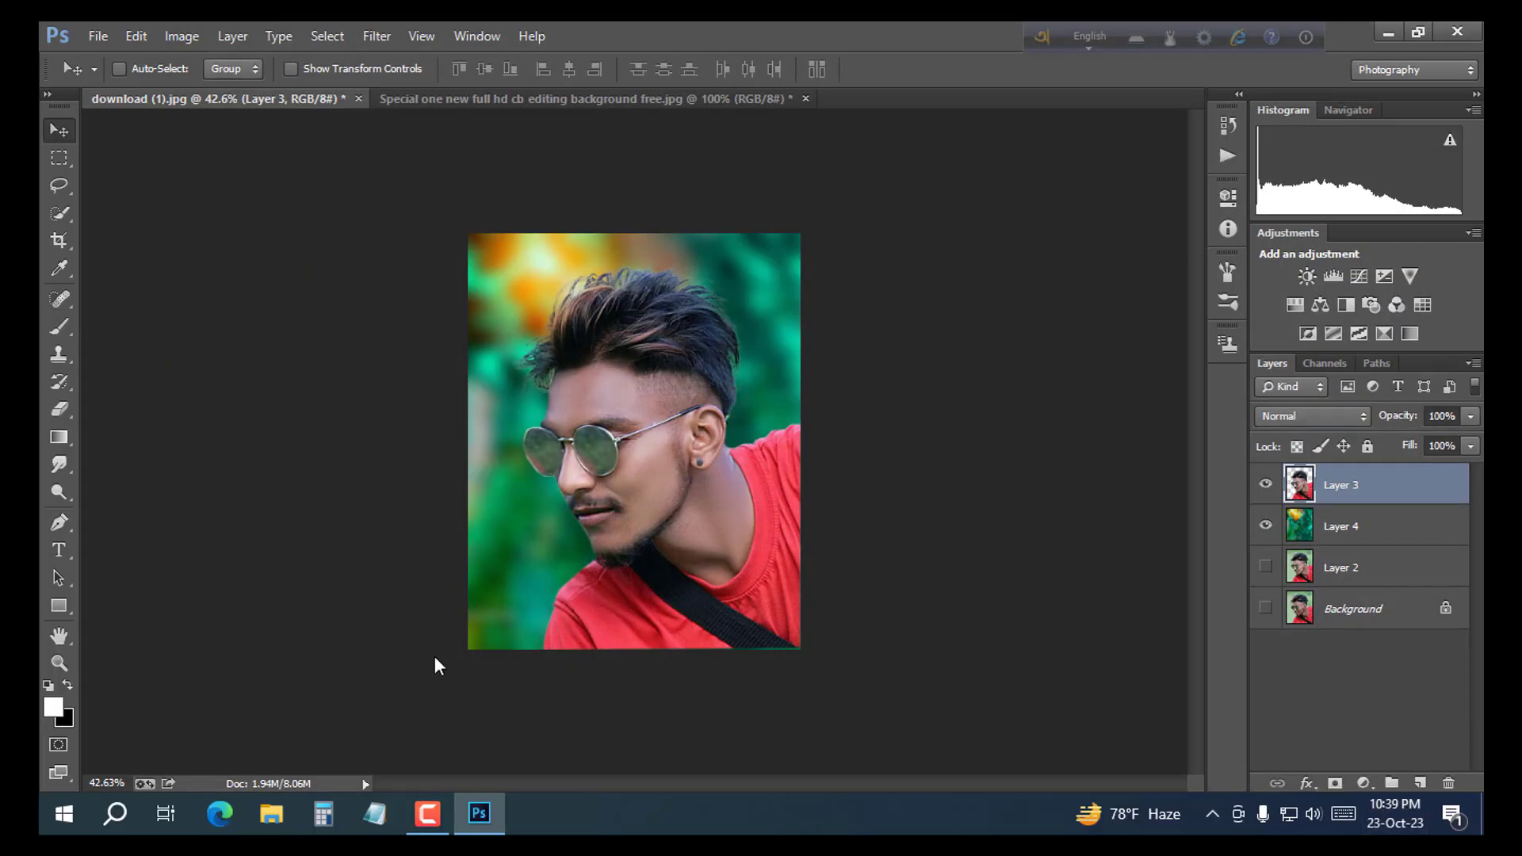
Step: Open Layer 3 in the Camera Raw filter and adjust its tone with the Basic settings
key("ctrl+shift+a")
left_click(1226, 330)
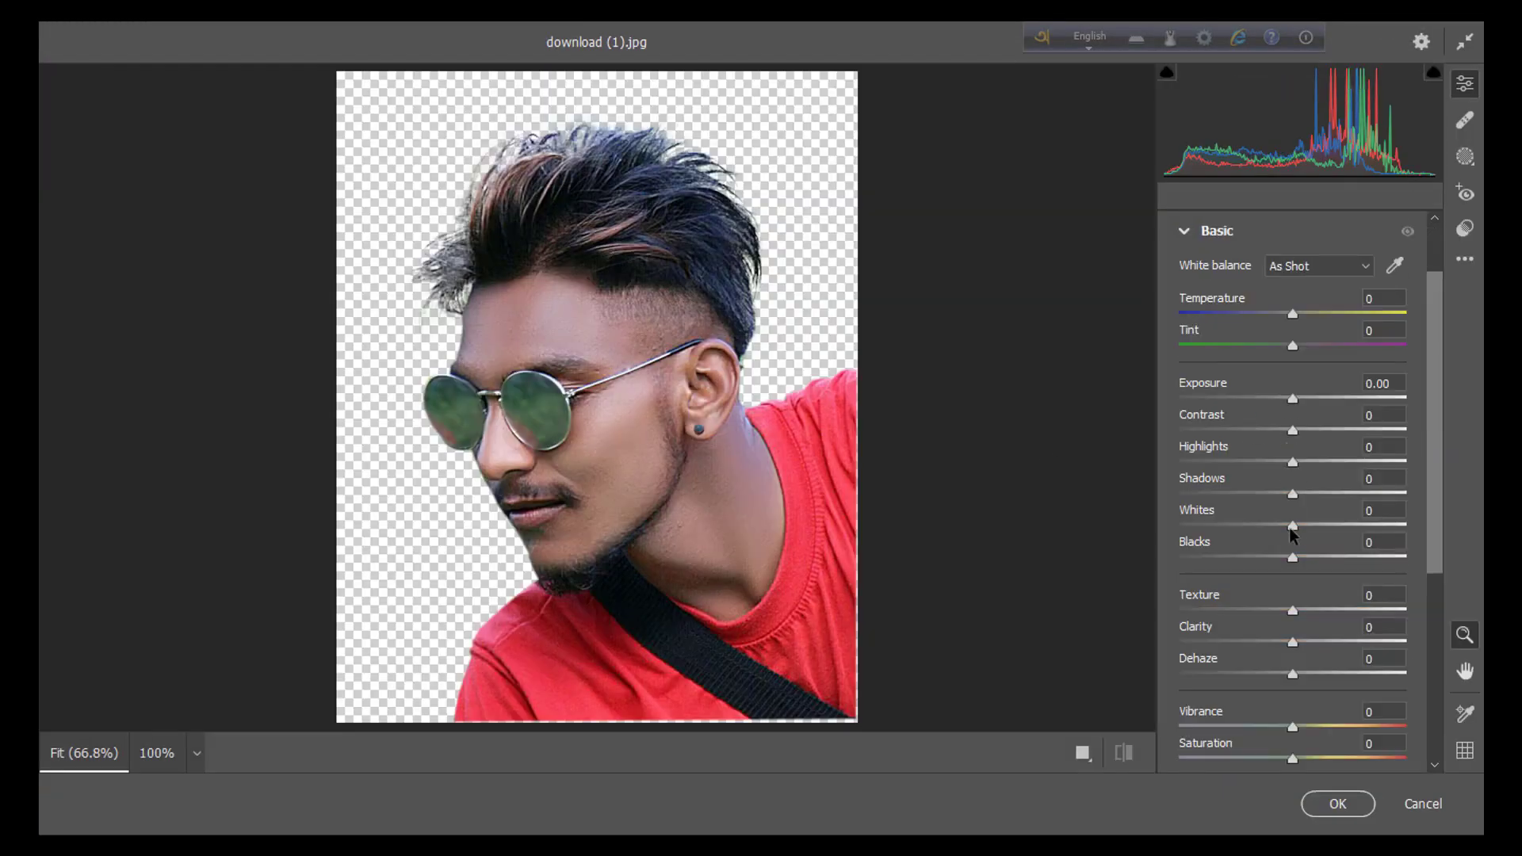
left_click_drag(1292, 527, 1268, 468)
left_click_drag(1325, 495, 1325, 528)
left_click_drag(1293, 643, 1407, 592)
Step: In the Color Mixer, set the greens to hue +8 and saturation +100, and apply the Camera Raw filter
scroll(1304, 689, "down", 2)
scroll(1208, 715, "down", 1)
left_click(1208, 715)
left_click(1266, 510)
left_click_drag(1286, 559, 1302, 565)
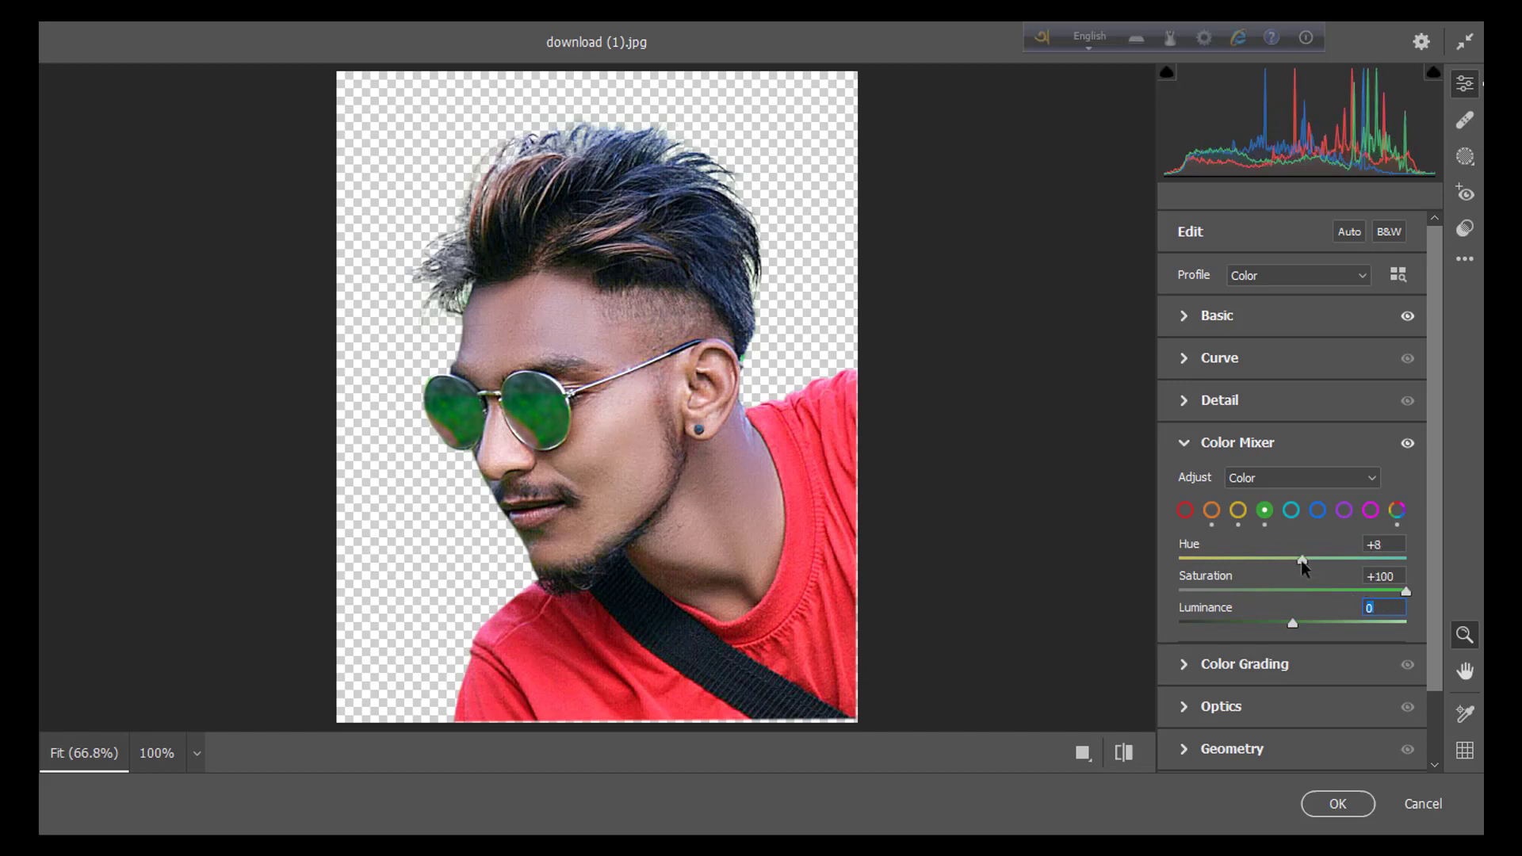
left_click(1334, 805)
Step: Place the signature image 20231023_114448 into the portrait document and scale it down to 7.20%
scroll(696, 462, "up", 3)
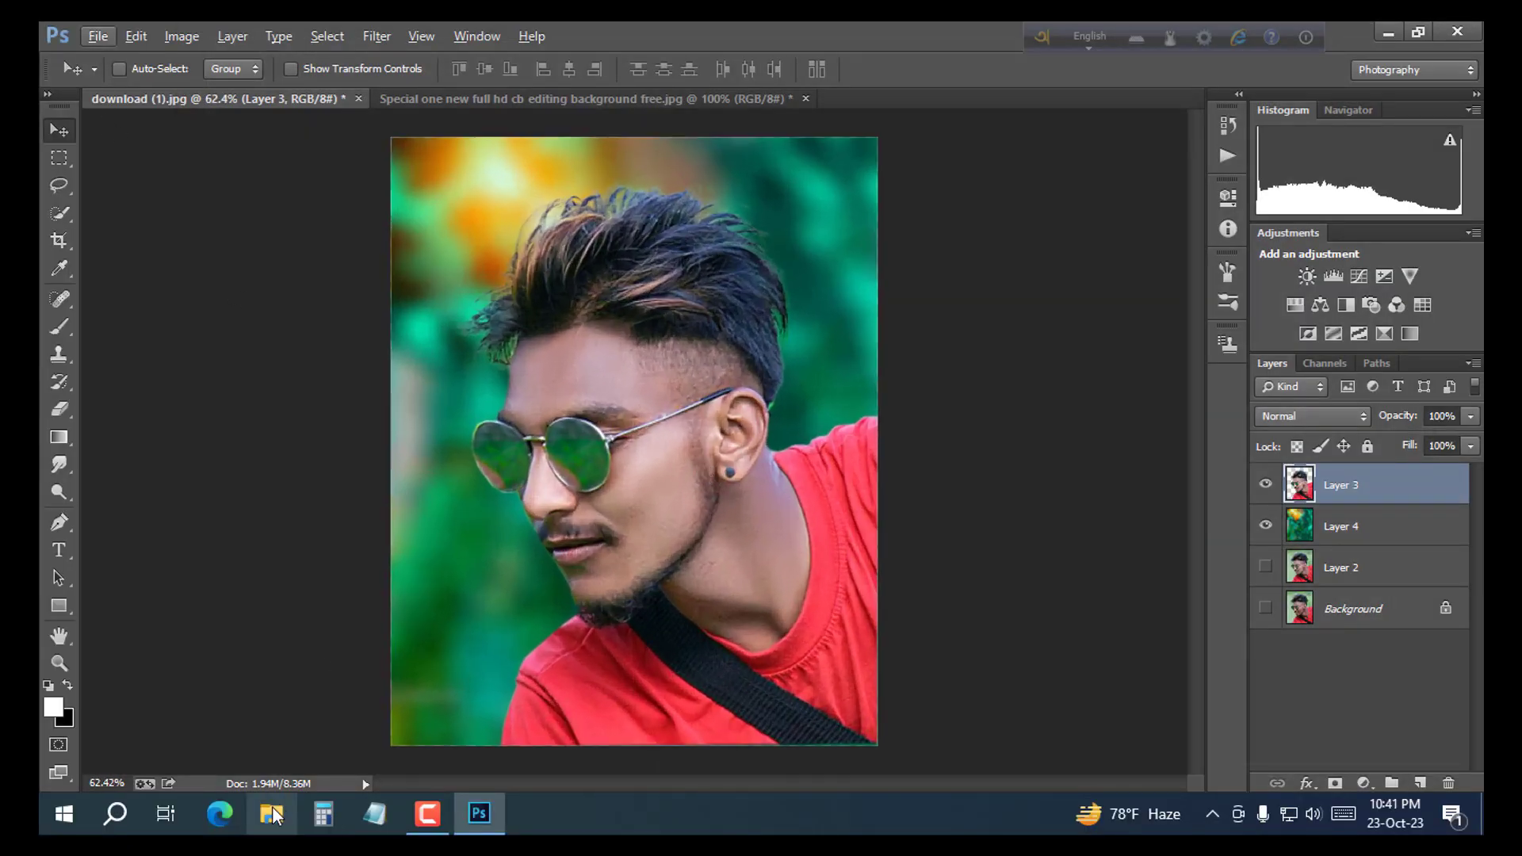
left_click(272, 814)
double_click(255, 350)
left_click_drag(512, 262, 441, 631)
left_click_drag(885, 689, 718, 524)
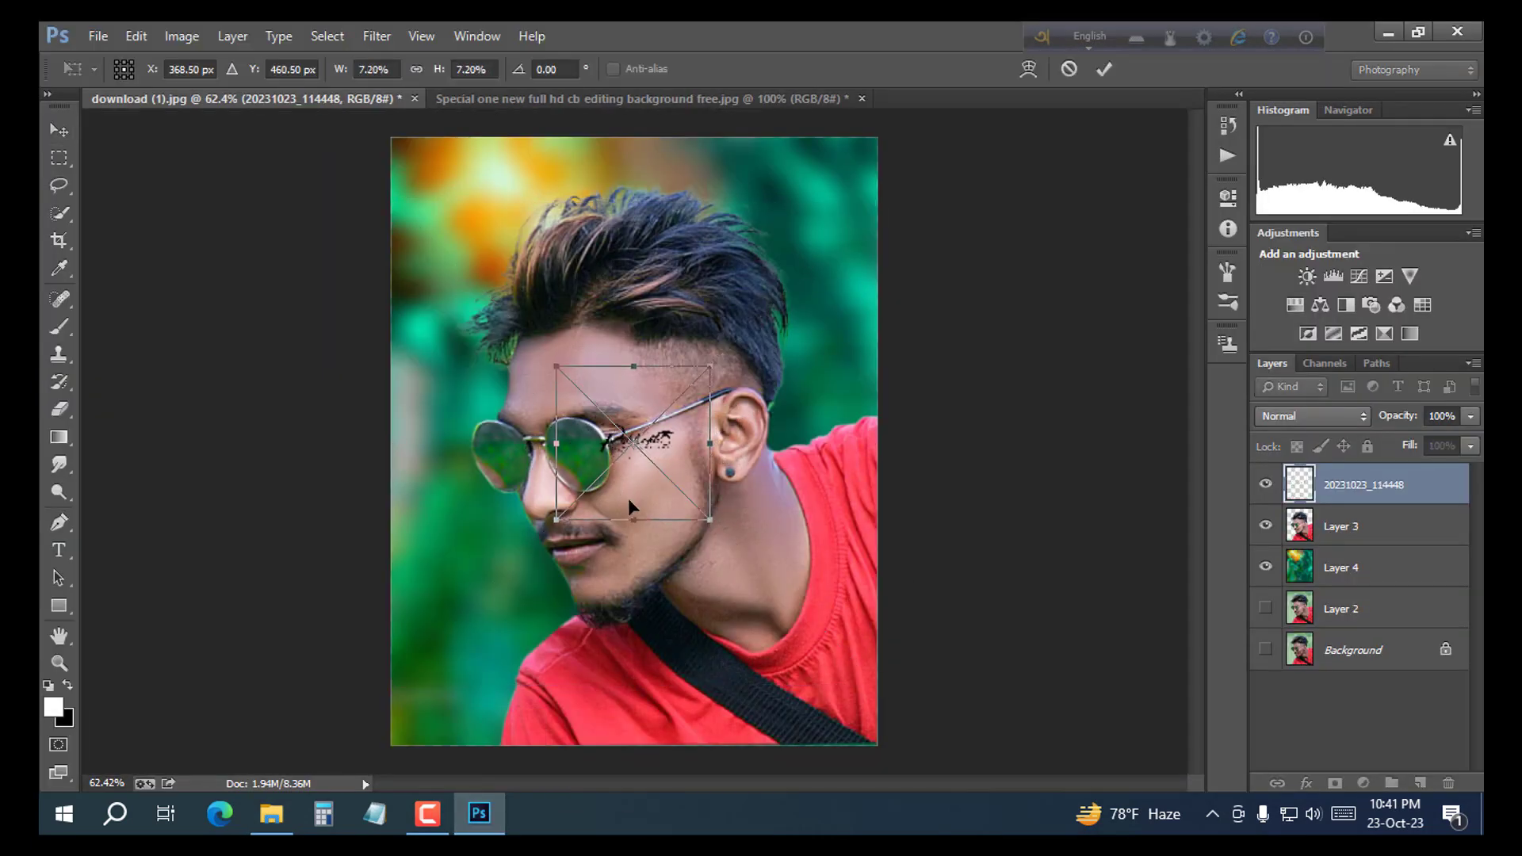
Step: Move the signature onto the green background beside the man's chin, scale it to about 5.02%, and commit the placement
left_click_drag(628, 498, 458, 643)
left_click_drag(544, 667, 516, 639)
left_click_drag(472, 630, 478, 632)
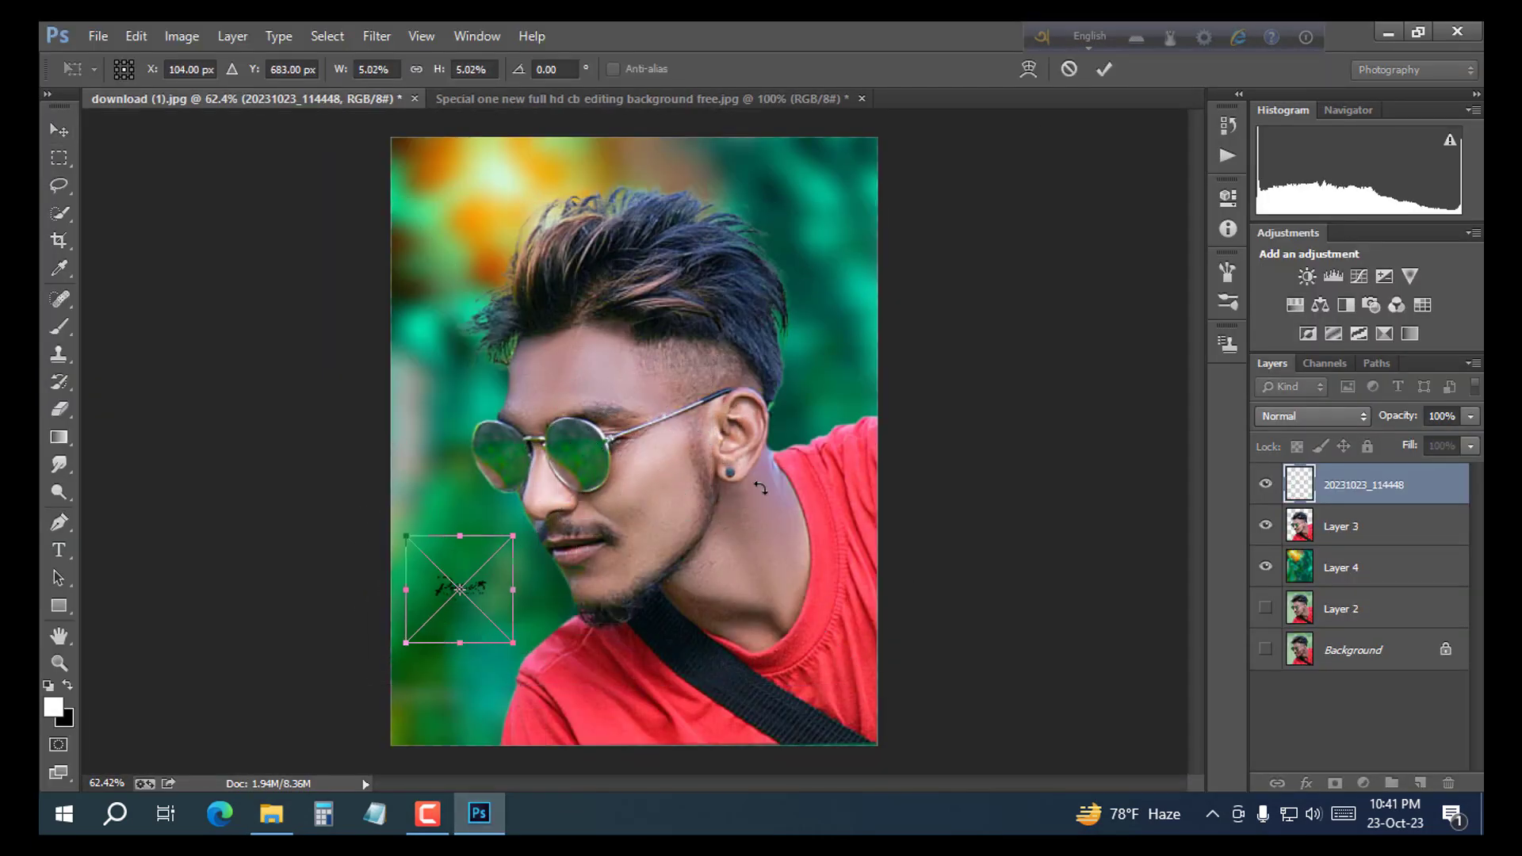
left_click(1104, 70)
scroll(489, 602, "up", 10)
scroll(466, 605, "down", 10)
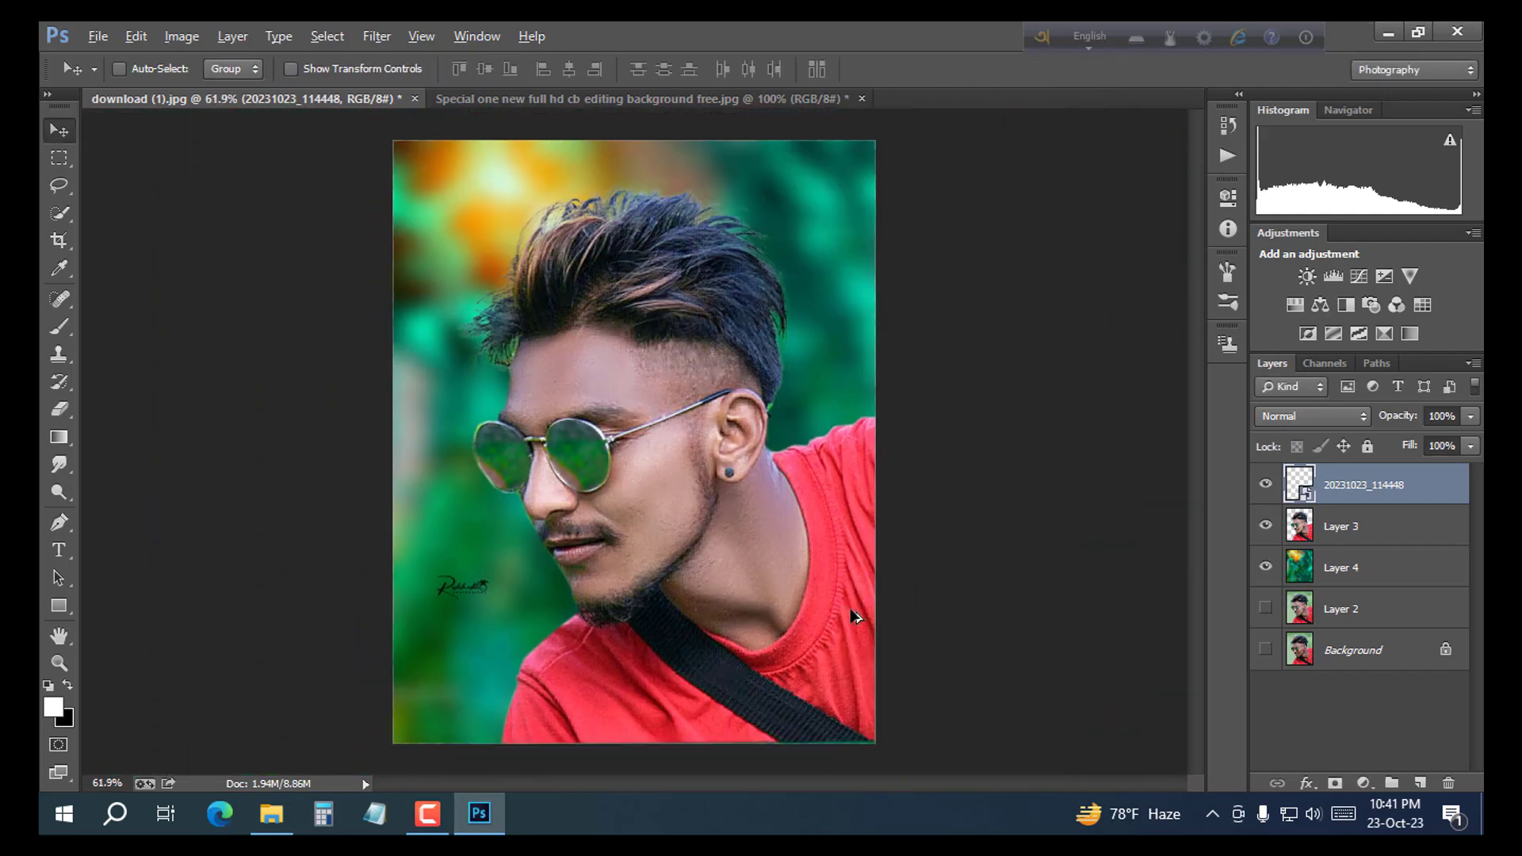